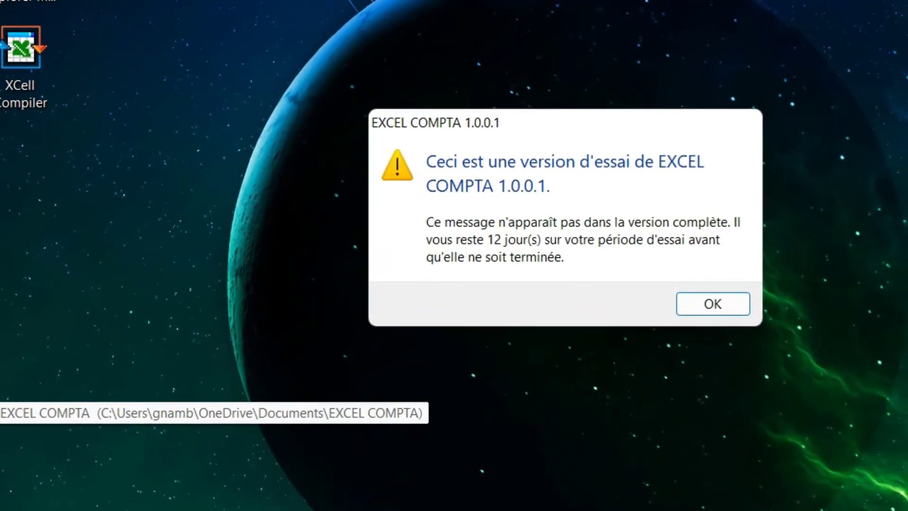
Accept the trial and close-Excel notices and start EXCEL COMPTA from its workbook
left_click(727, 316)
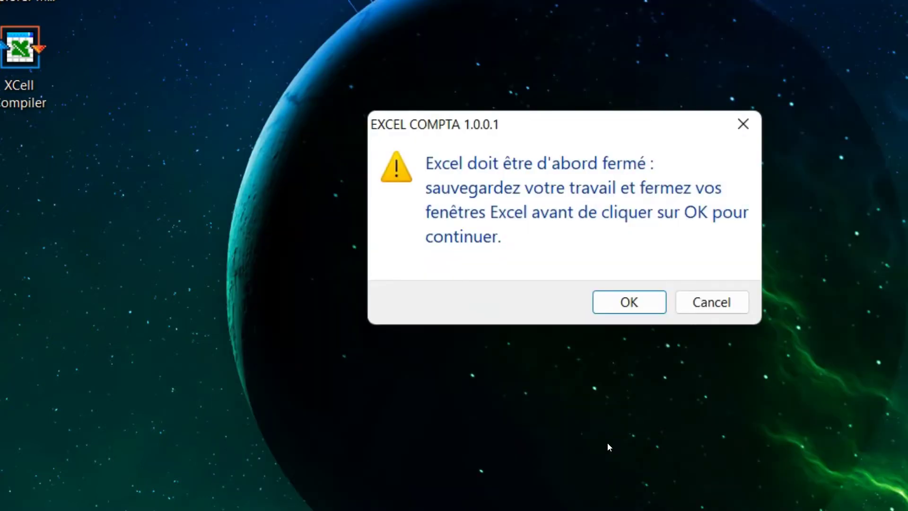
left_click(627, 303)
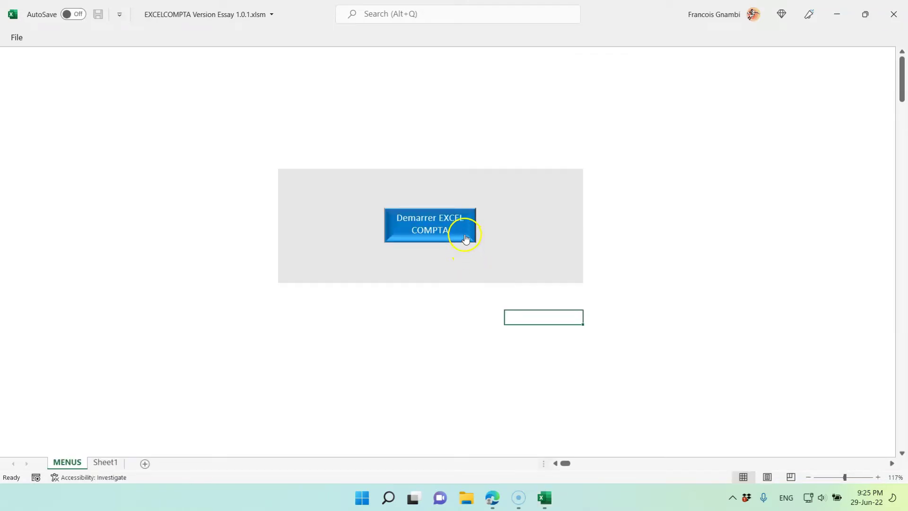
left_click(438, 231)
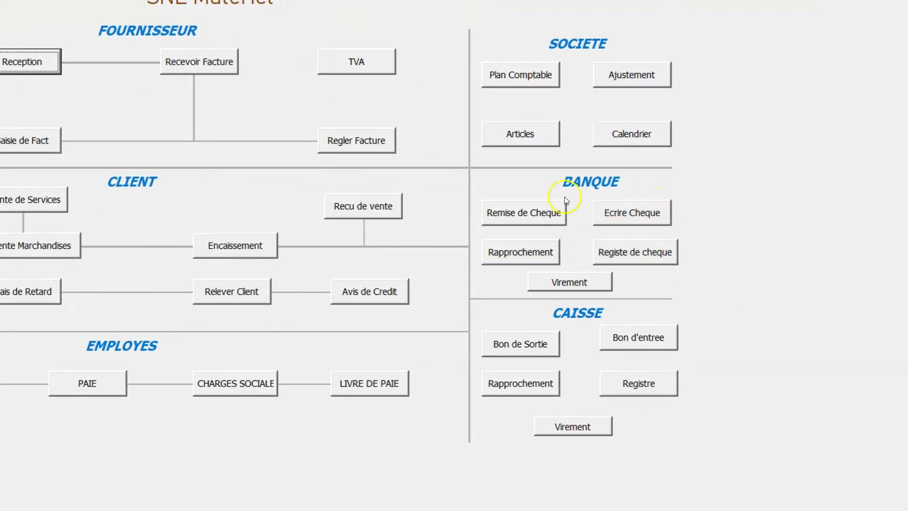
Open the form for writing a cheque and choose 521101 Orabank Togo as the bank
left_click(633, 216)
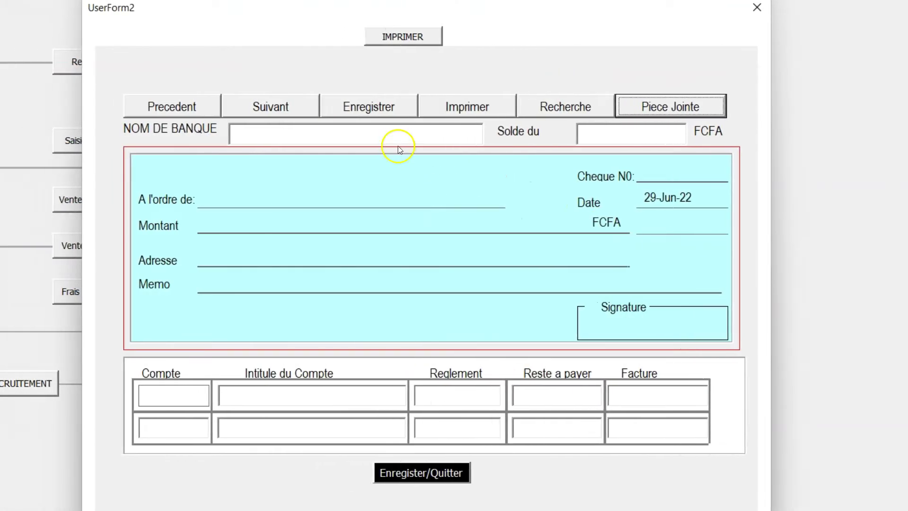
left_click(474, 134)
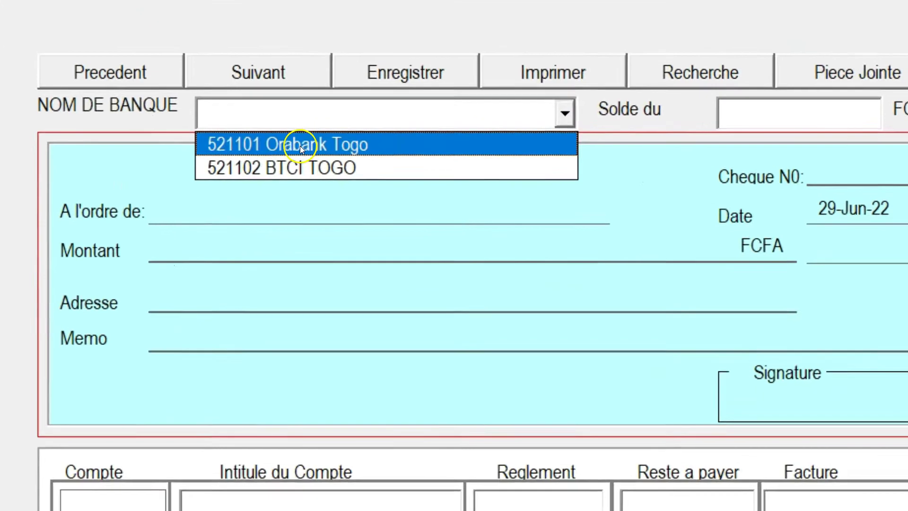
left_click(301, 145)
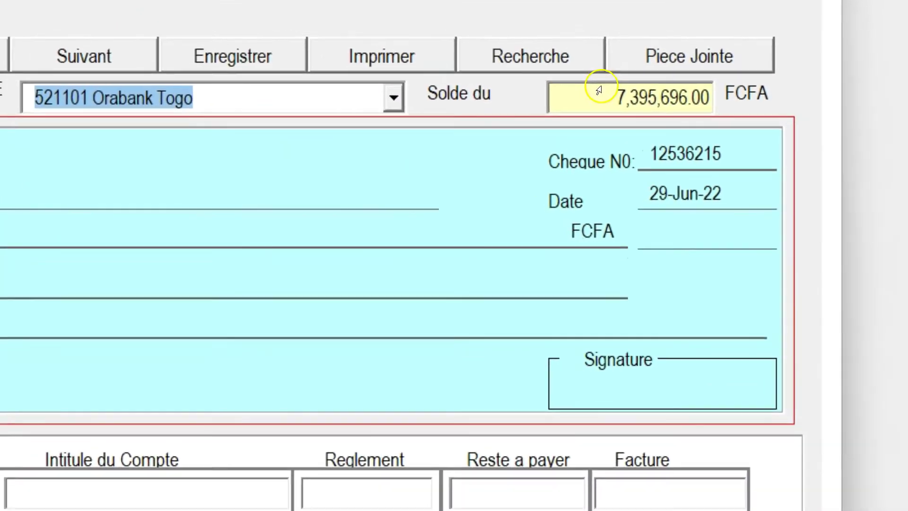
left_click(807, 93)
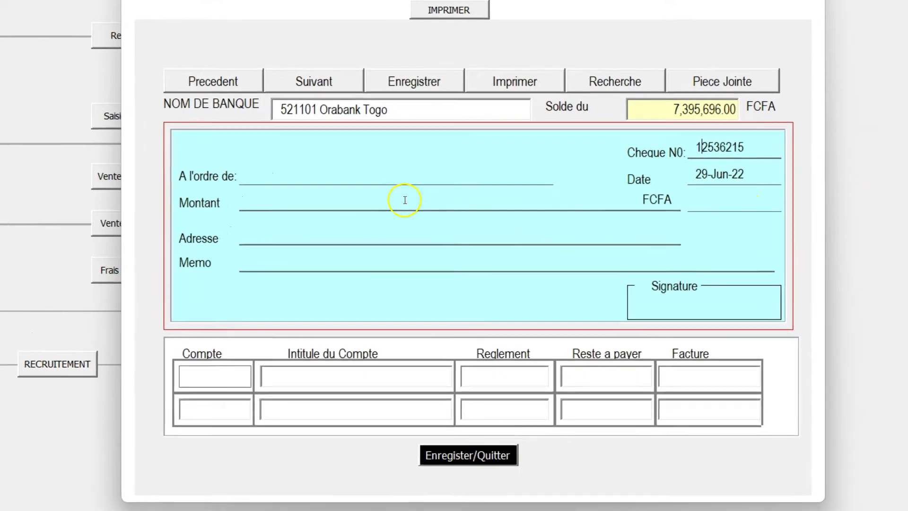
Make the cheque payable to the supplier Home Depot and close the form without saving
left_click(299, 170)
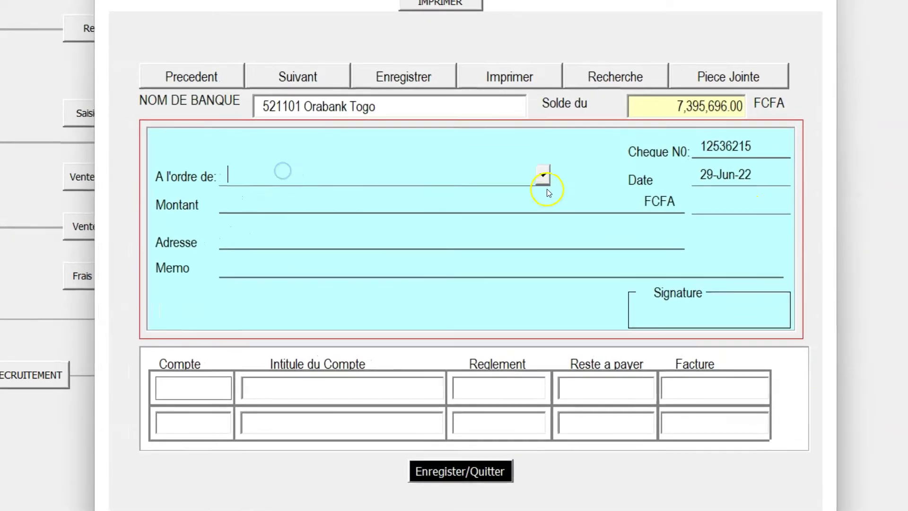
left_click(544, 179)
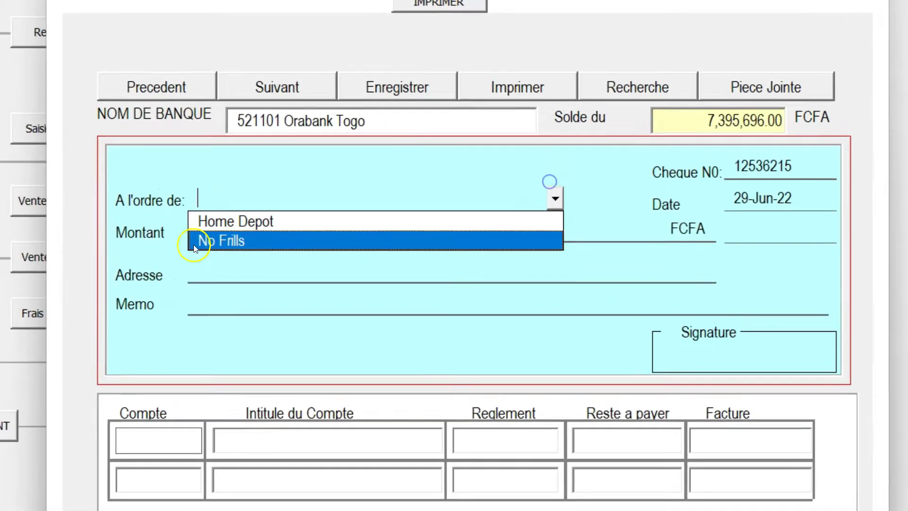
left_click(219, 258)
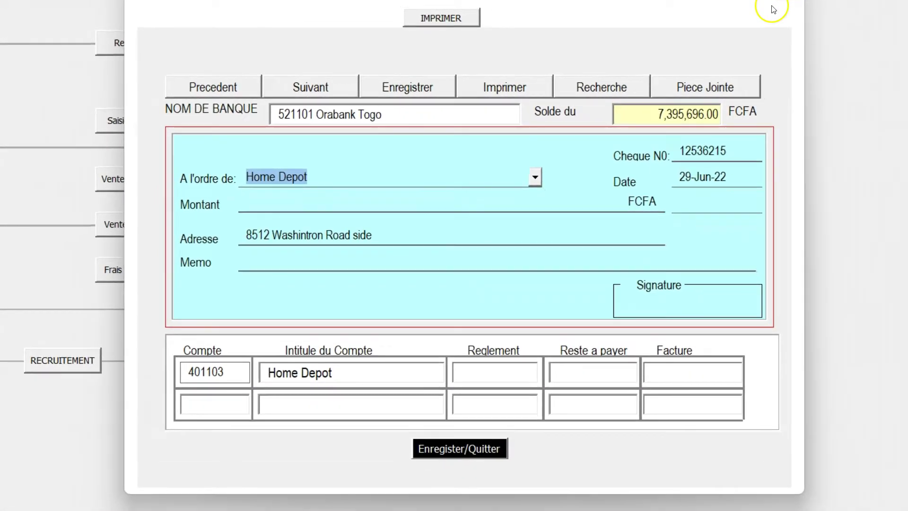
left_click(789, 0)
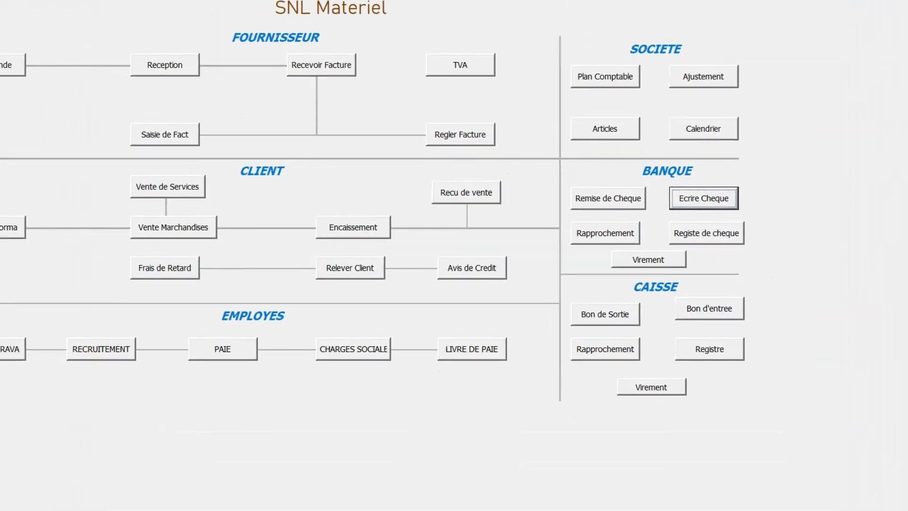
Open the form for adding a bank and enter UTB TOgo as the bank name
mouse_move(607, 9)
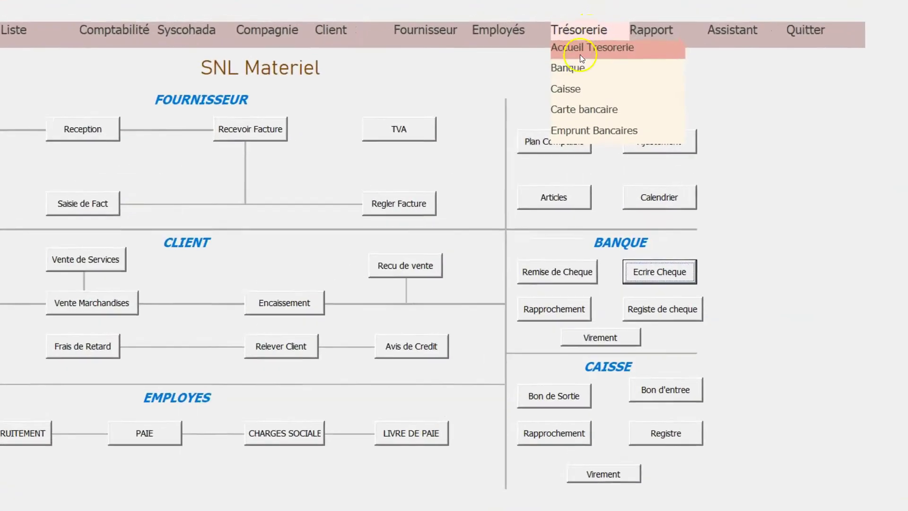
mouse_move(600, 39)
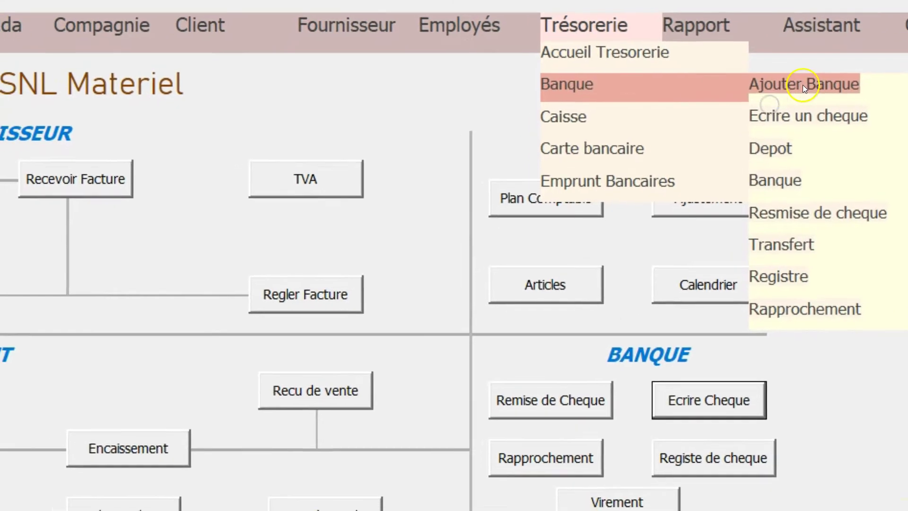
left_click(802, 84)
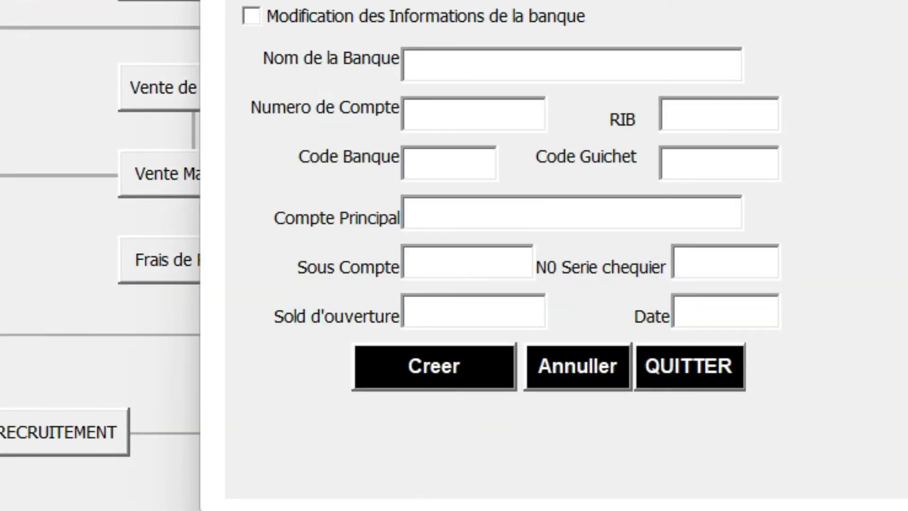
left_click(573, 69)
type("UTB TOgo")
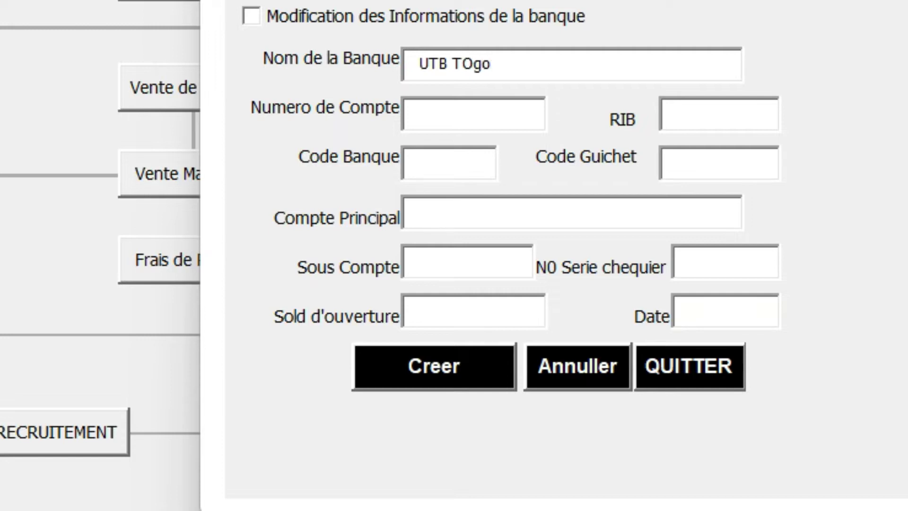
Enter the bank account number and set the RIB to 288
left_click(430, 112)
type("754210")
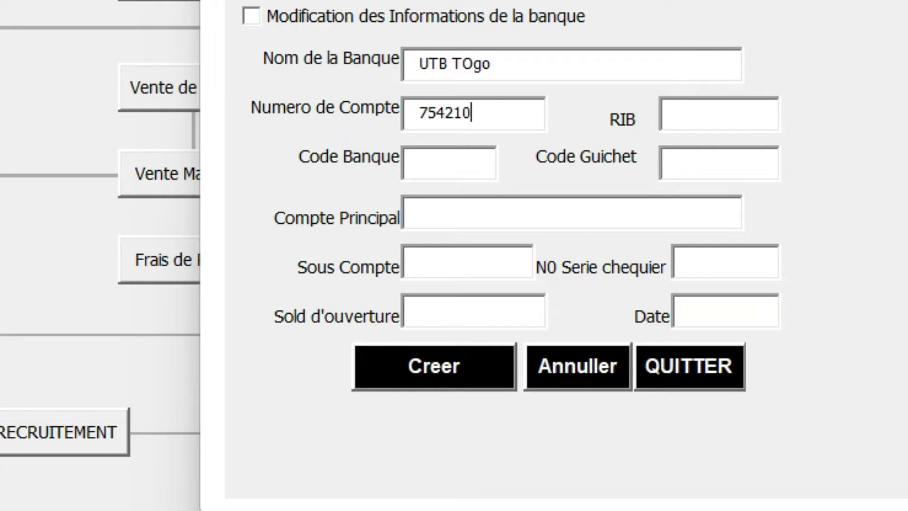
type("22412")
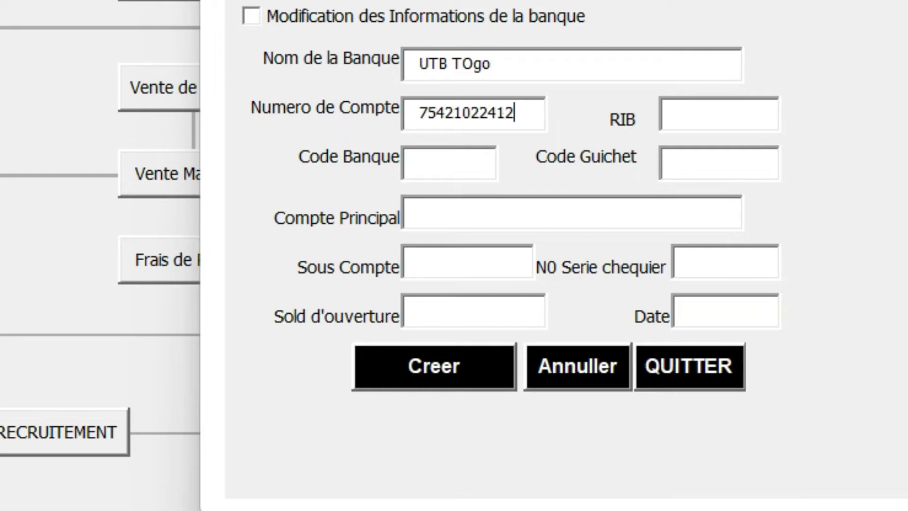
left_click(709, 112)
type("288")
Set the bank code to UT-TG and the branch code (Code Guichet) to 0312TG-228
left_click(418, 173)
type("UT")
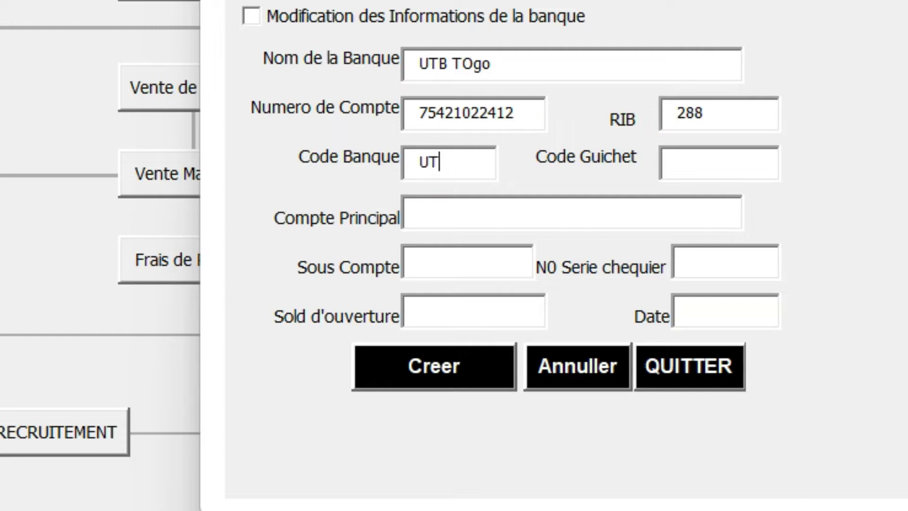
type("-TG")
left_click(693, 164)
type("0312")
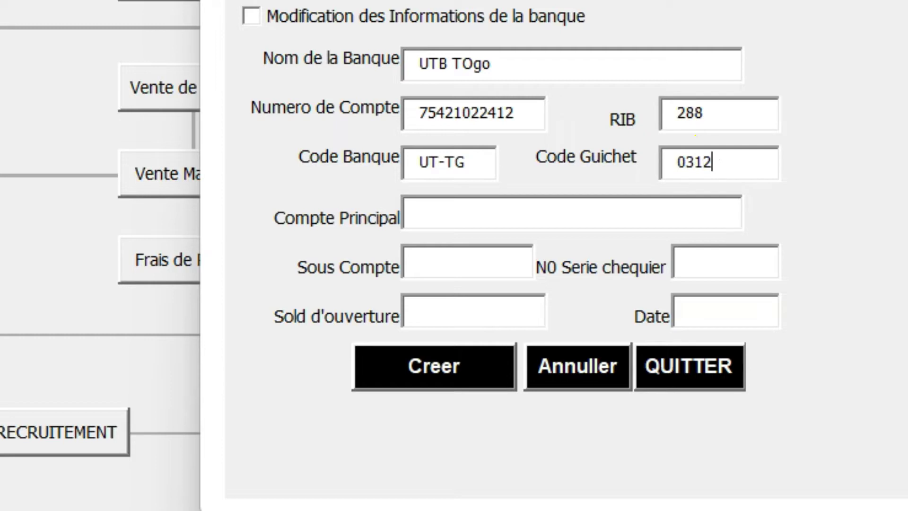
type("TG-228")
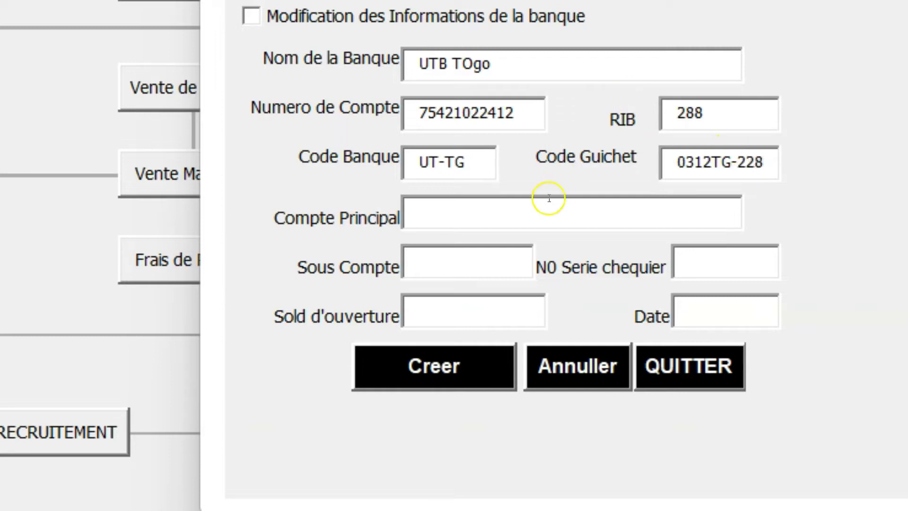
Choose 5211 Banques En Monnaie Nationale as the main account and set the sub-account to 521103
left_click(531, 208)
left_click(725, 211)
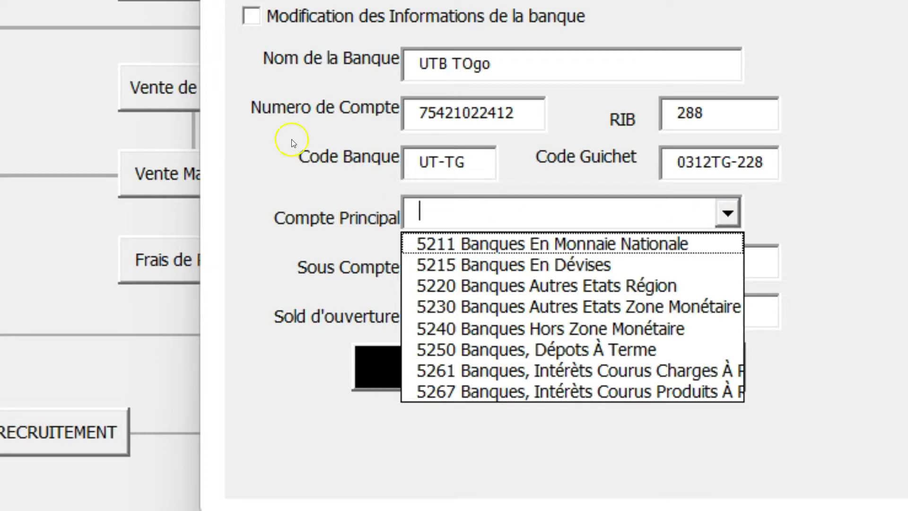
left_click(549, 243)
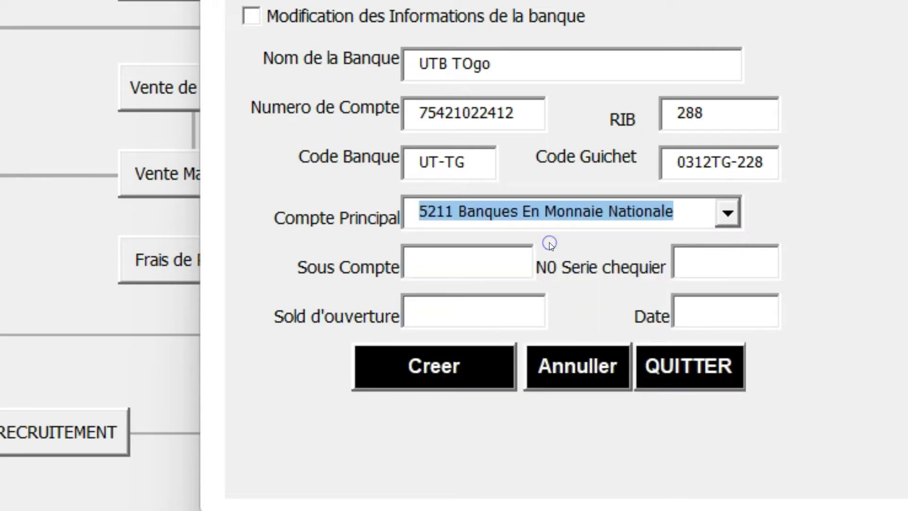
left_click(473, 265)
type("521103")
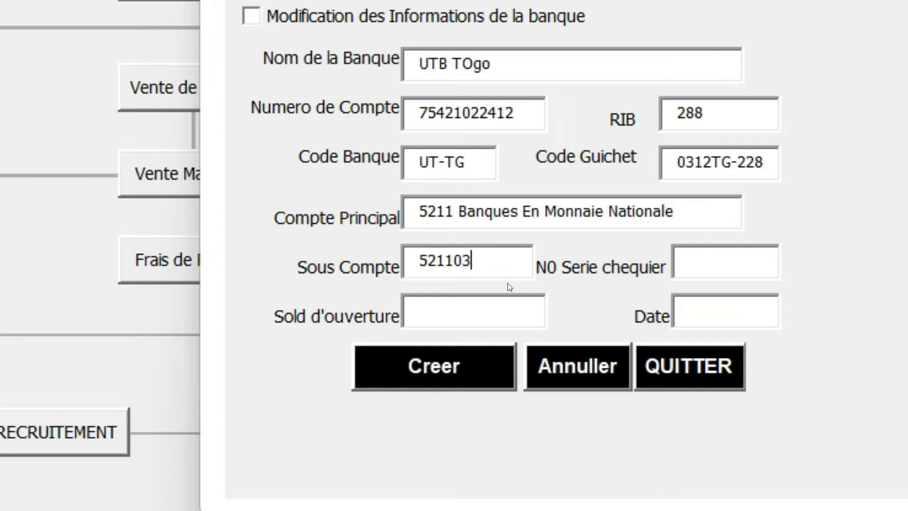
Set the chequebook serial number to 078542100 and the opening balance to 23863420
left_click(696, 261)
type("078542100")
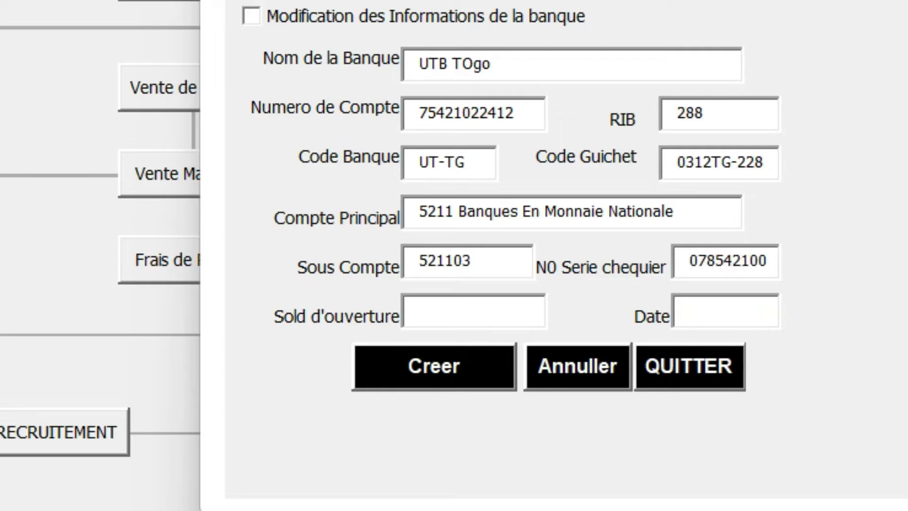
left_click(452, 303)
type("23863420")
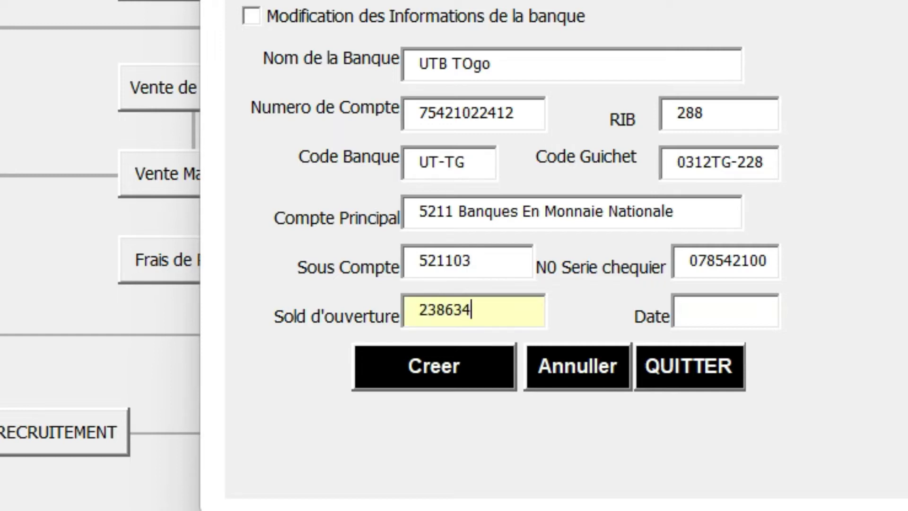
Date the opening balance 06-29-2022, create the bank record and close its form
left_click(714, 312)
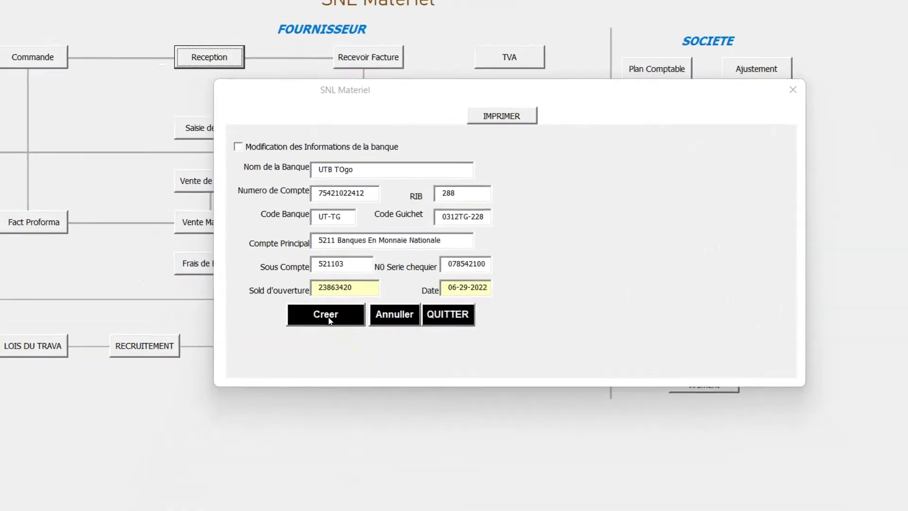
left_click(329, 320)
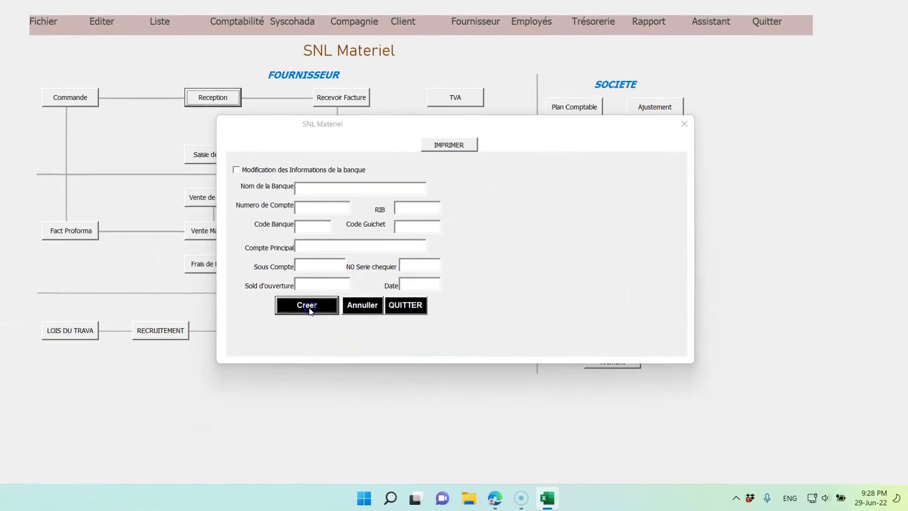
left_click(681, 125)
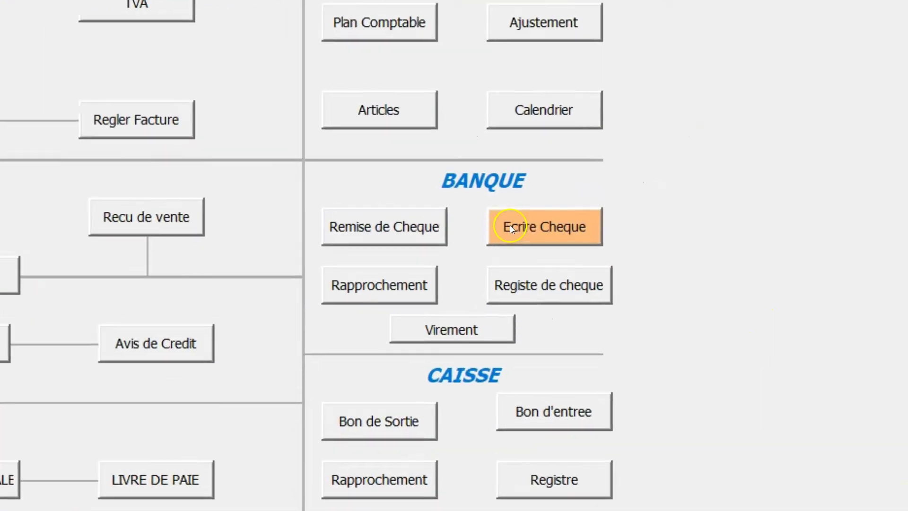
Check the new bank in the cheque-writing form by selecting 521103 UTB TOgo, and close the form
left_click(611, 214)
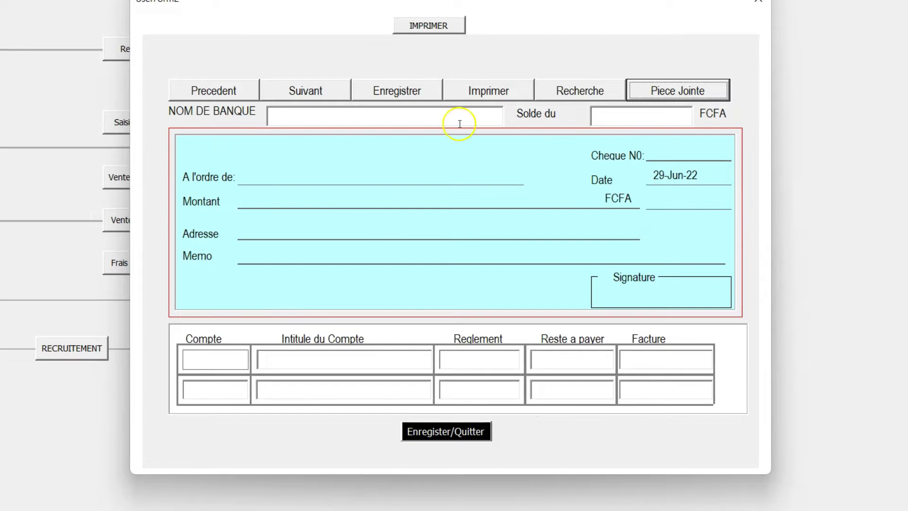
left_click(456, 118)
left_click(496, 117)
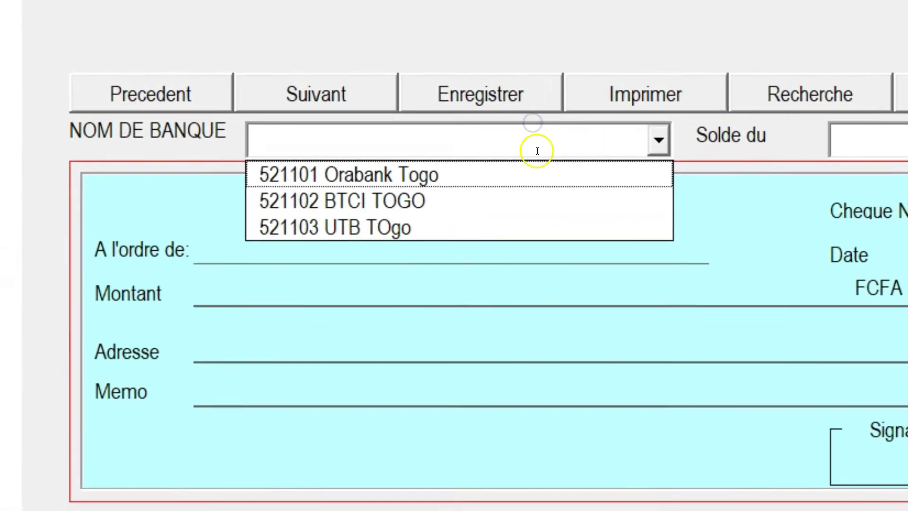
left_click(340, 227)
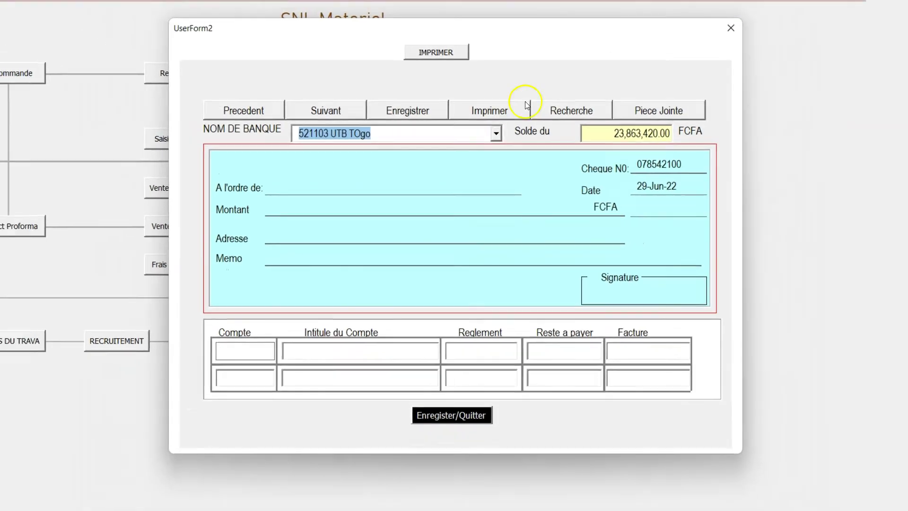
left_click(730, 27)
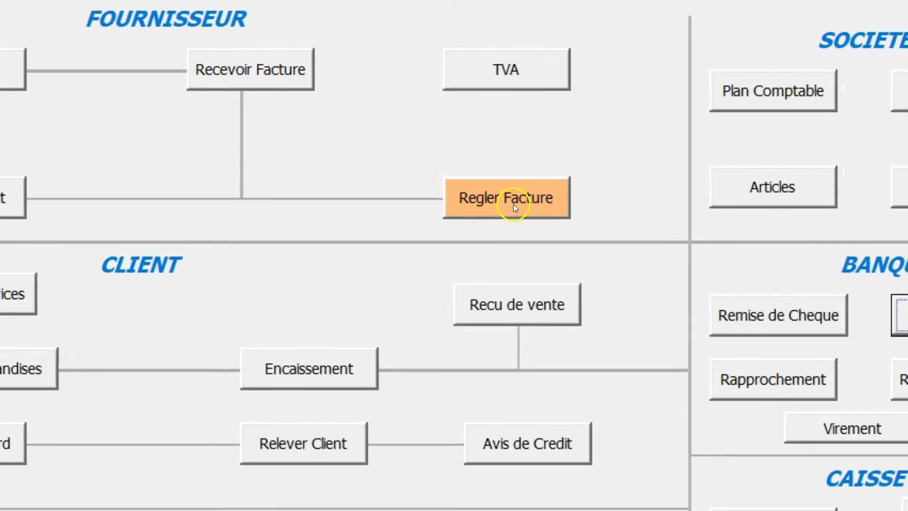
Open the supplier invoice settlement form, allowing its controls, and enter a partial payment of 991000 on the Home Depot invoice
left_click(513, 202)
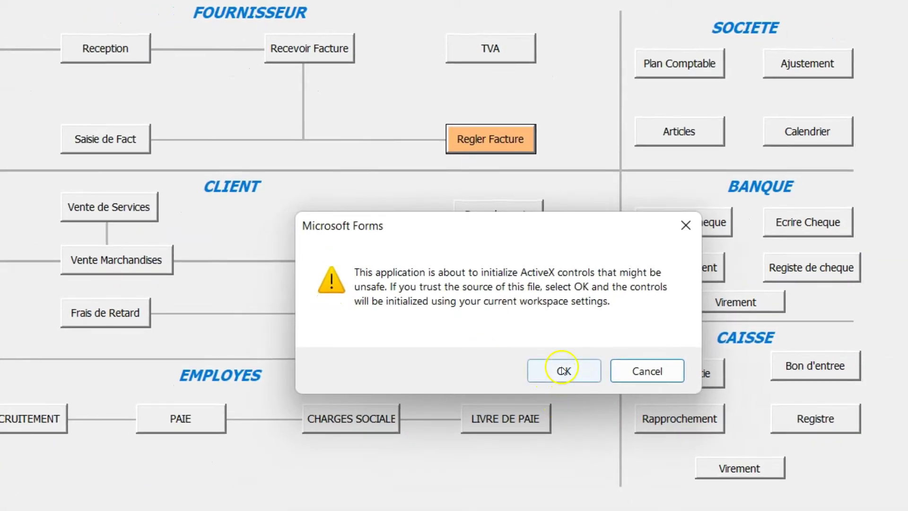
left_click(574, 402)
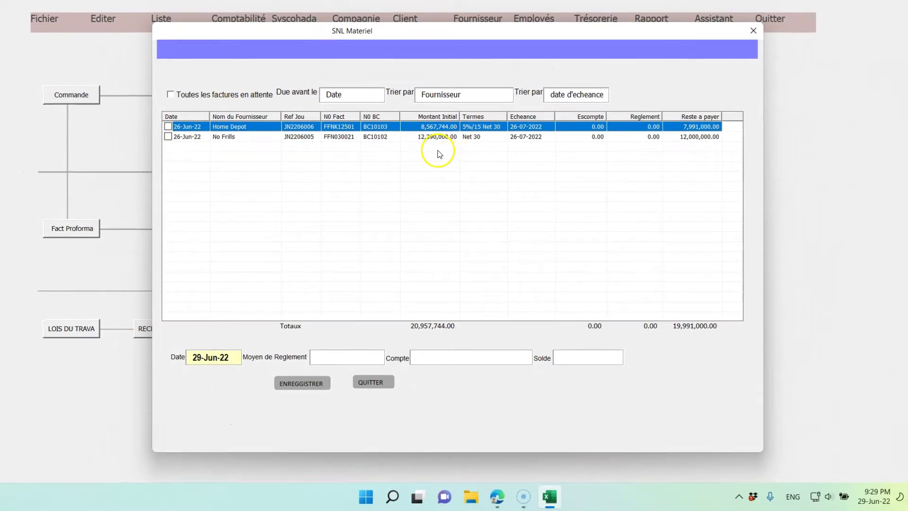
left_click(231, 140)
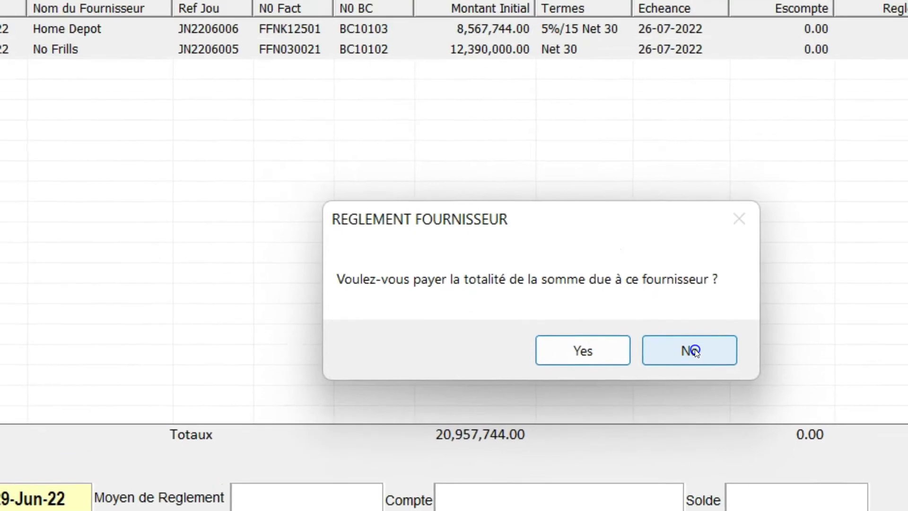
left_click(696, 185)
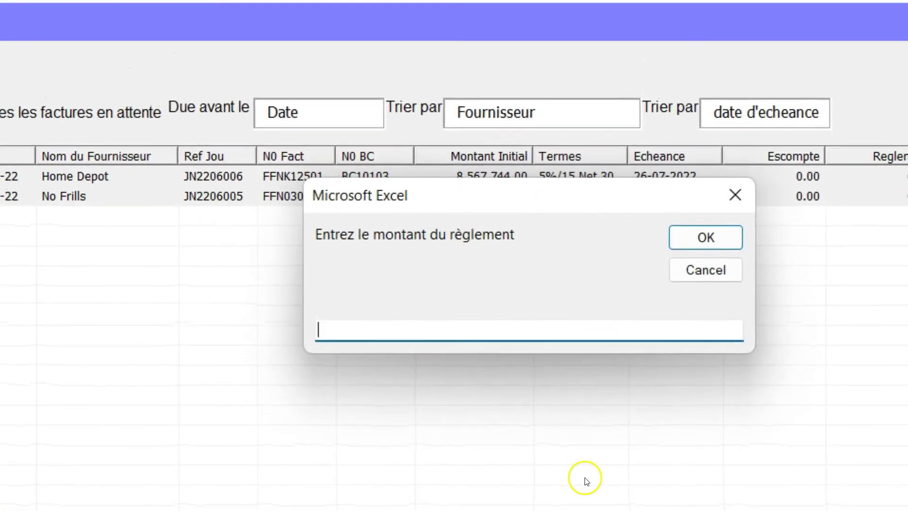
type("99100")
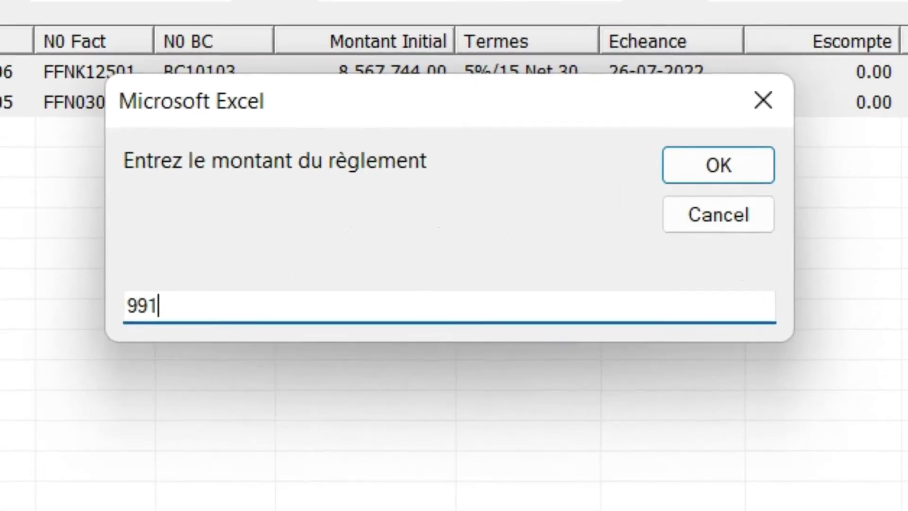
type("0")
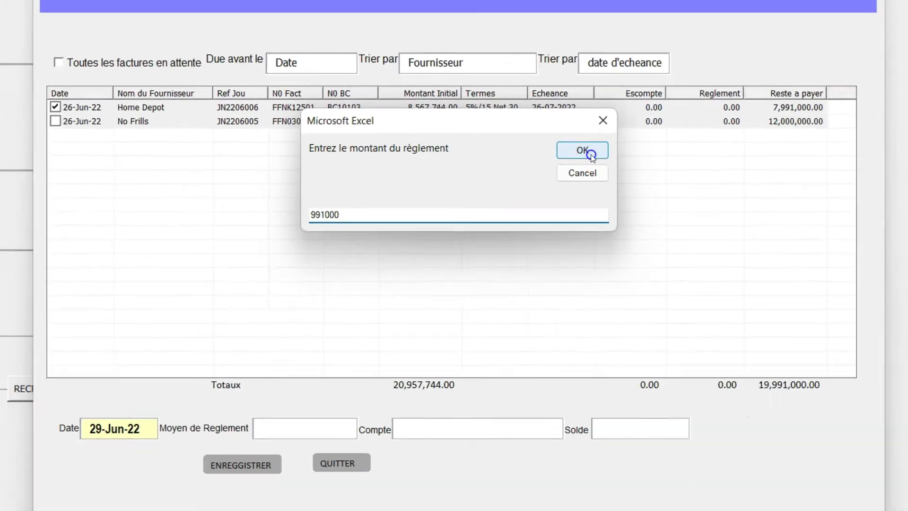
left_click(721, 141)
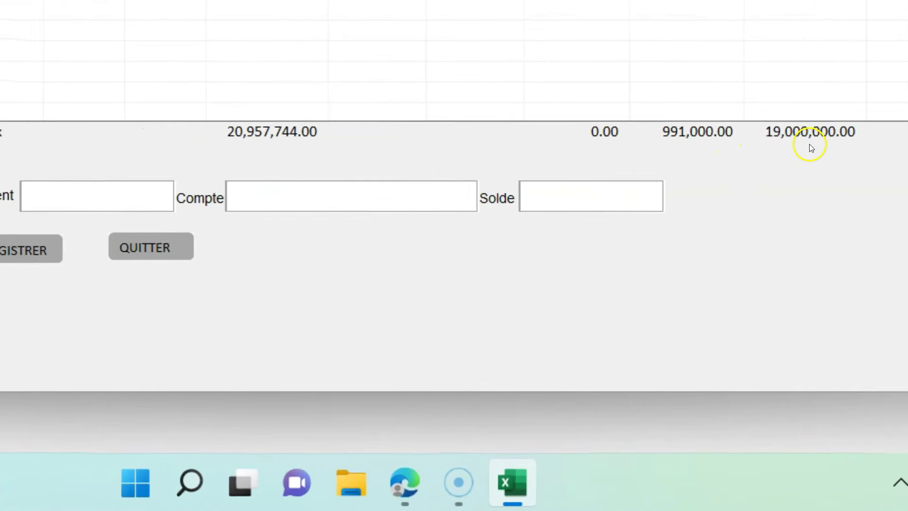
Set the Home Depot payment method to Cheque and the paying account to 521103 UTB TOgo
left_click(329, 218)
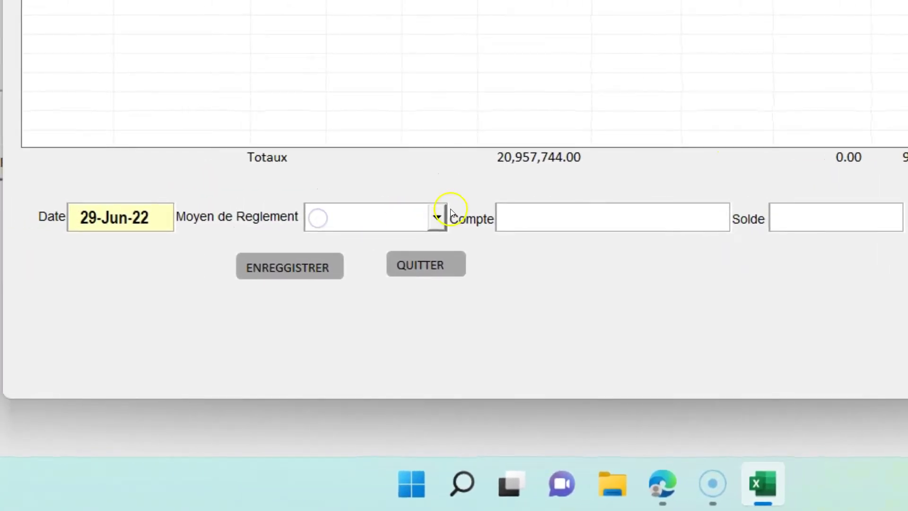
left_click(427, 218)
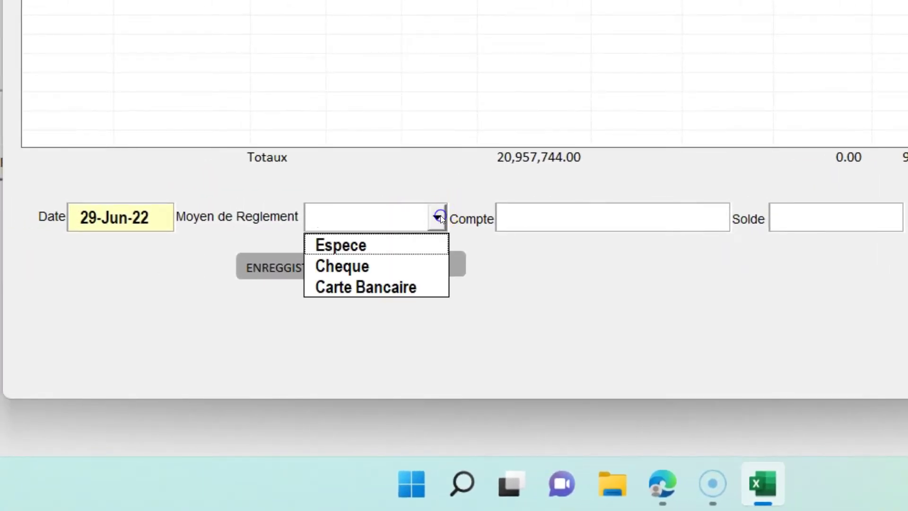
left_click(365, 265)
left_click(711, 217)
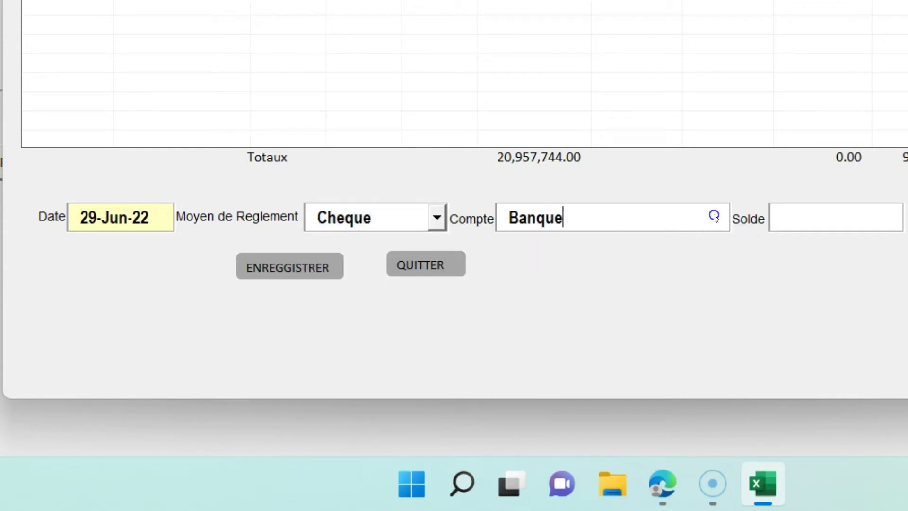
left_click(715, 221)
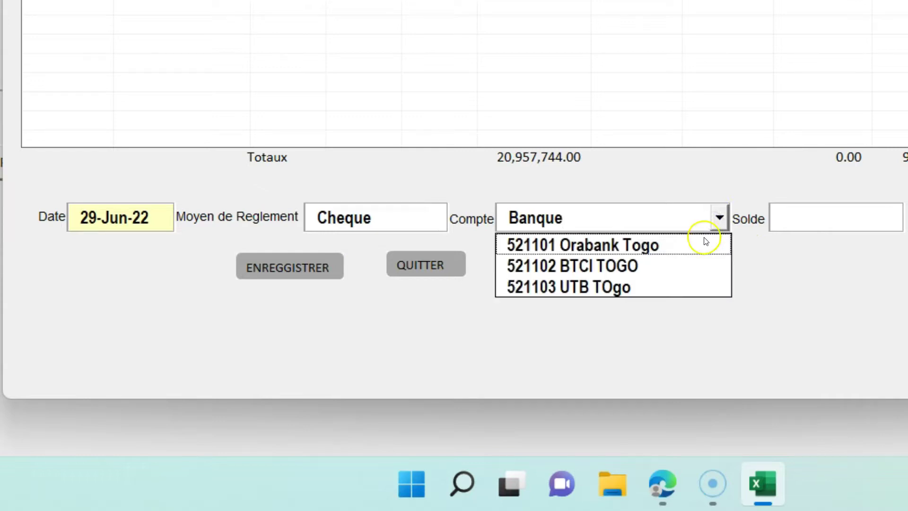
left_click(633, 288)
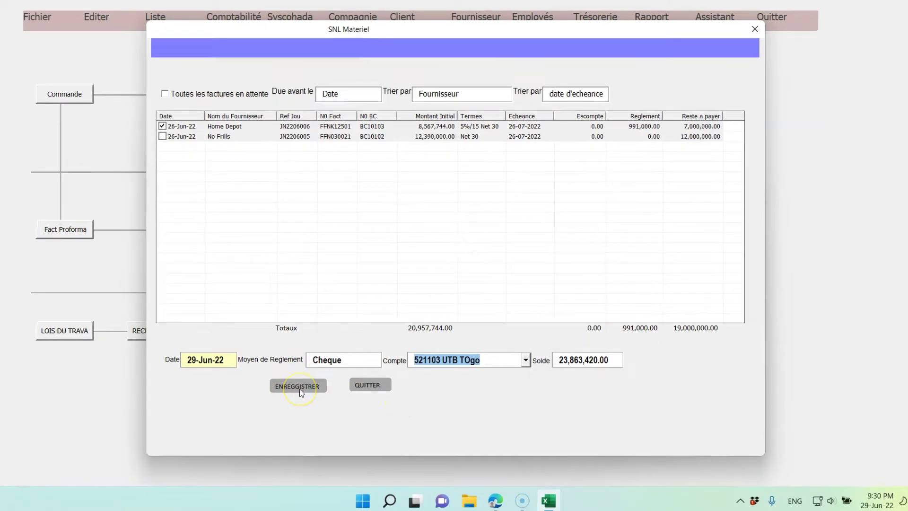
Record and confirm the selected payment, save the Home Depot cheque and close the settlement form
left_click(301, 387)
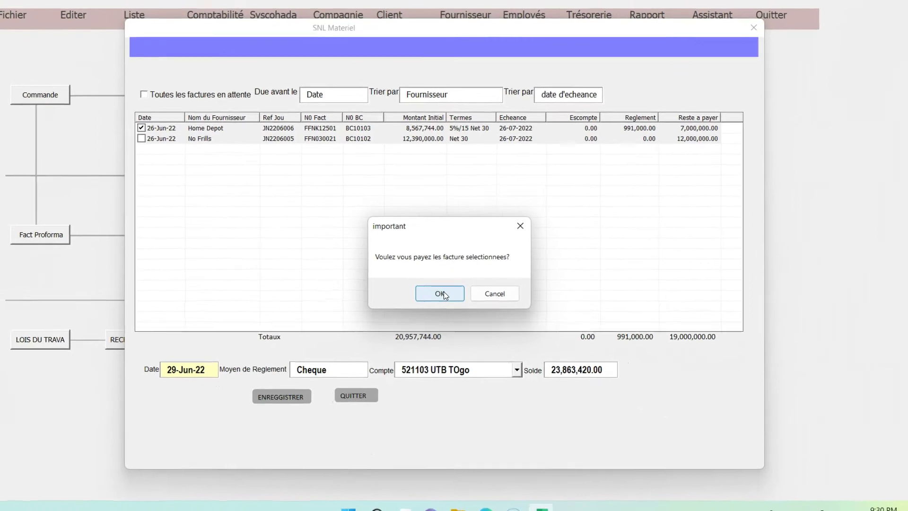
left_click(461, 283)
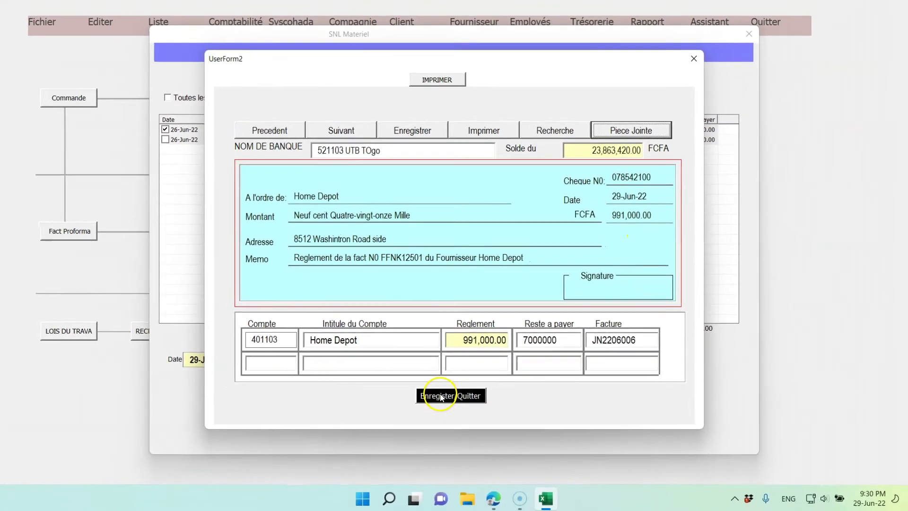
left_click(444, 414)
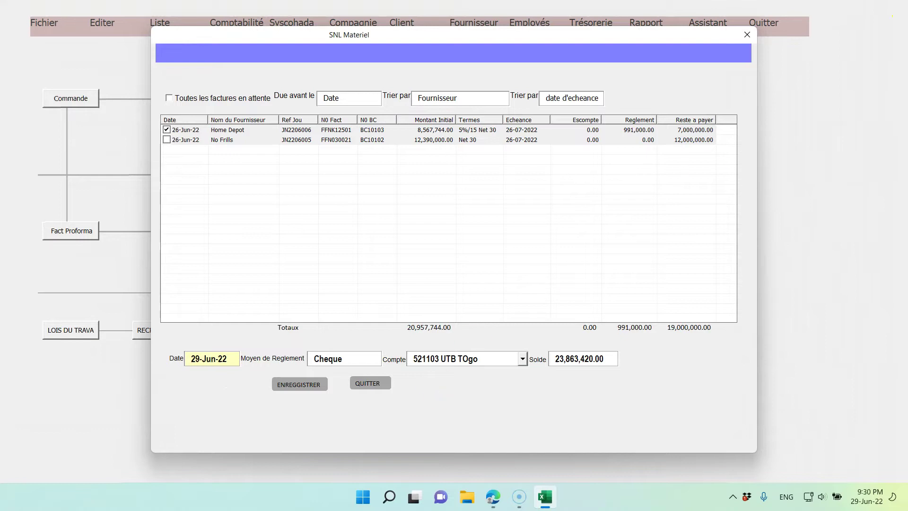
left_click(747, 34)
Reopen the settlement form, check the amounts left to pay, and enter a partial payment of 1000000 for Home Depot
left_click(440, 157)
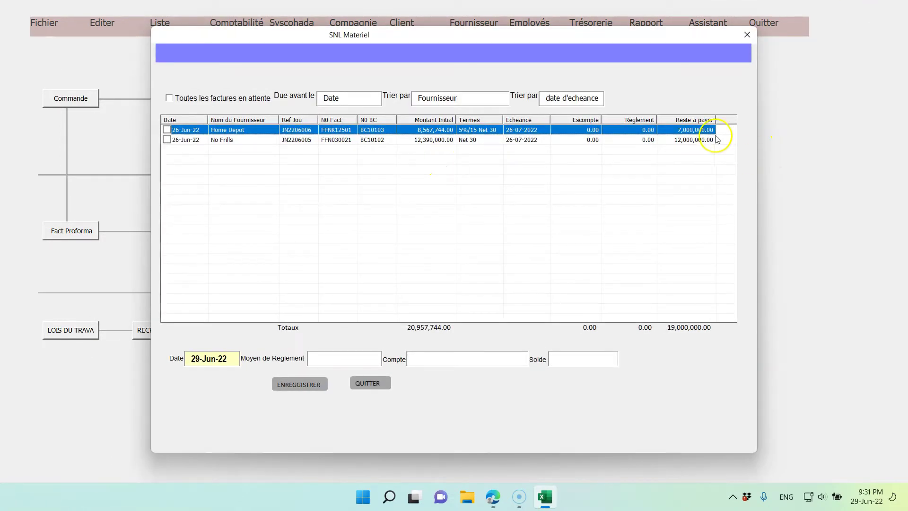
left_click(683, 140)
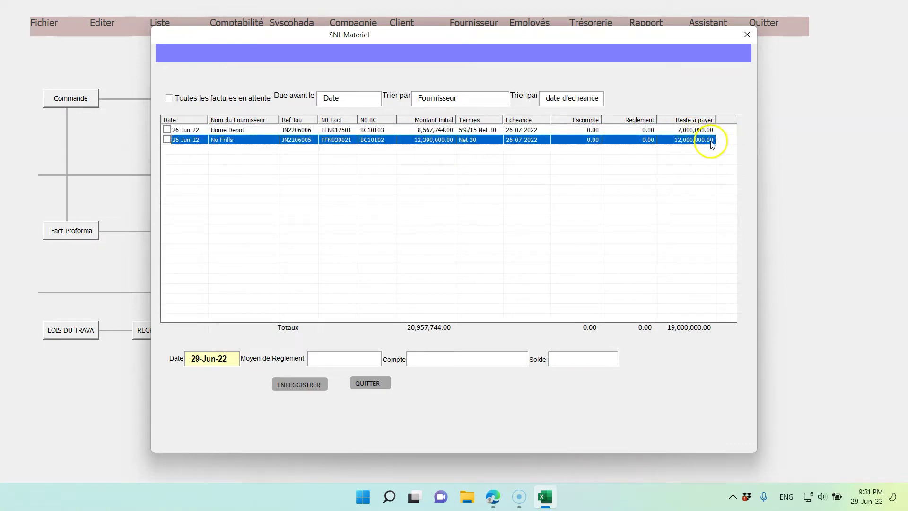
left_click(682, 133)
left_click(683, 139)
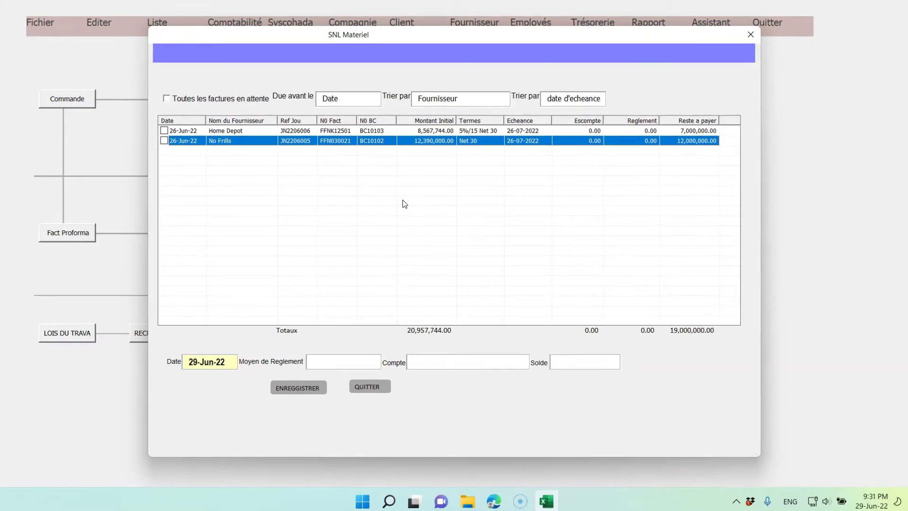
left_click(93, 140)
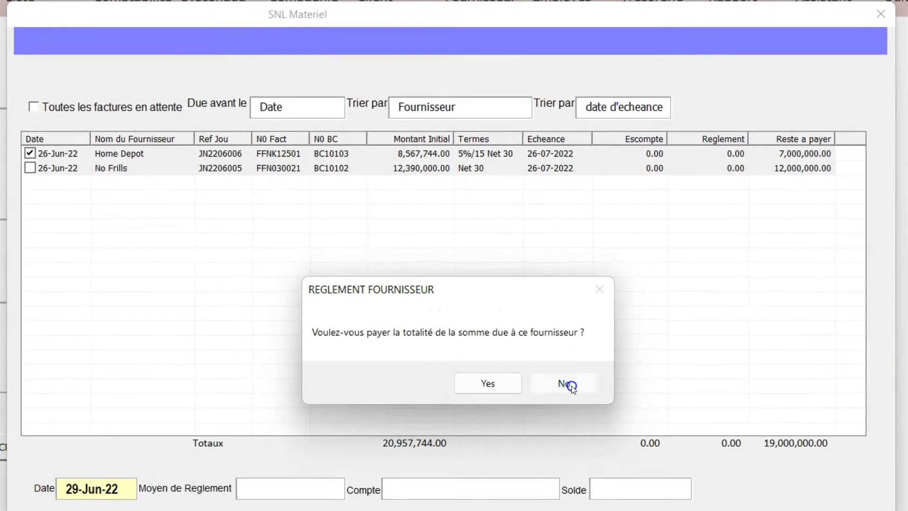
left_click(565, 371)
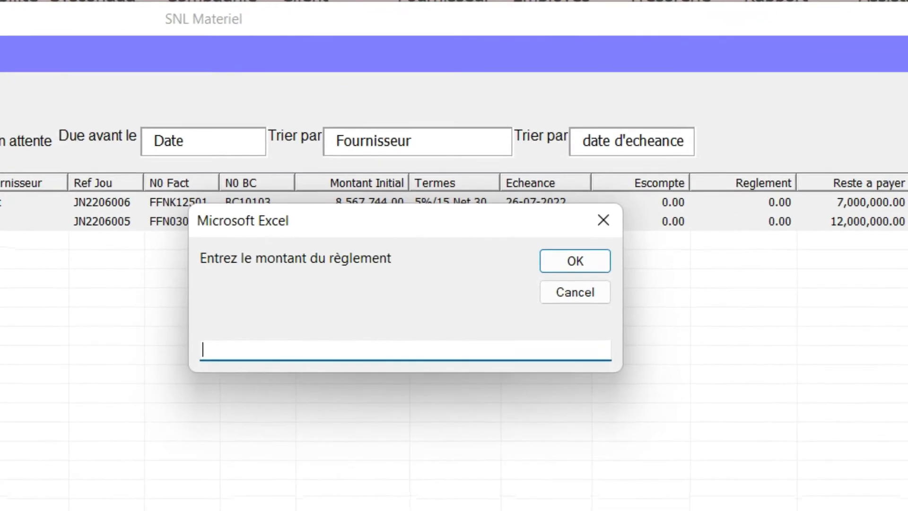
type("1000000")
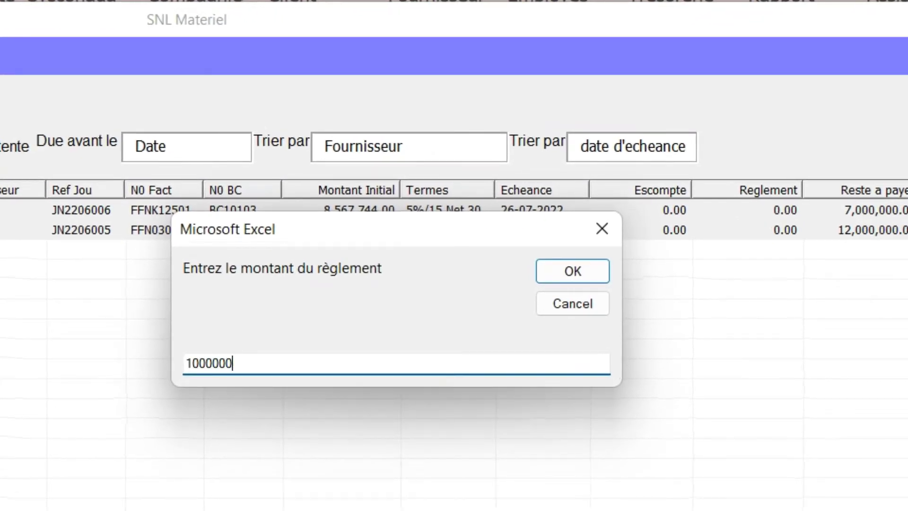
left_click(573, 273)
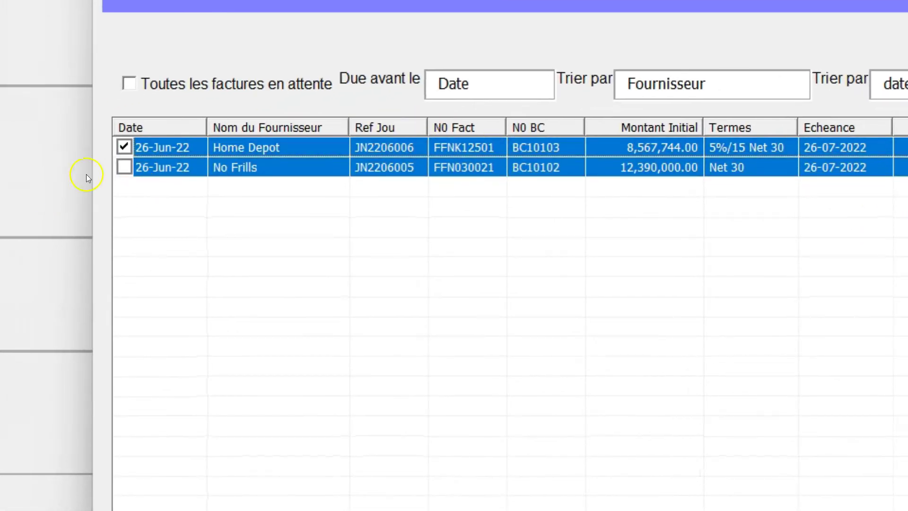
Select the No Frills invoice as well and enter a partial payment of 2500000 for it
left_click(134, 173)
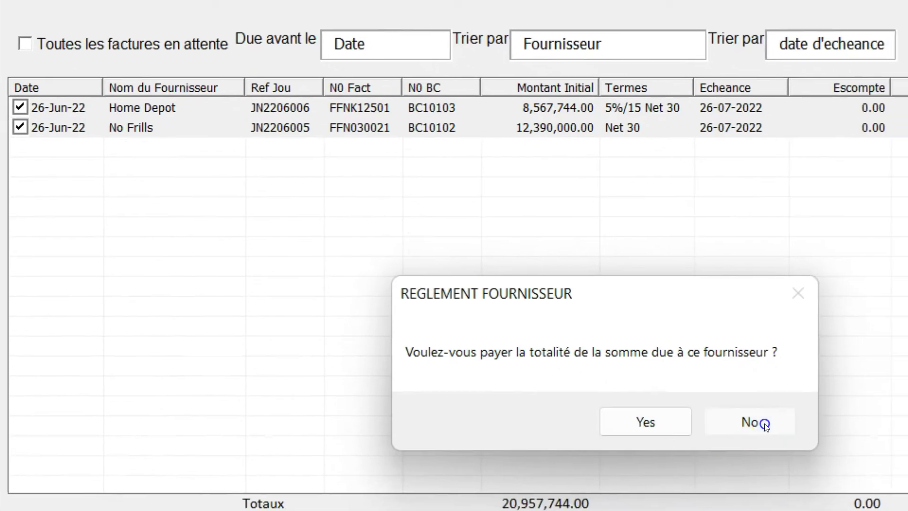
left_click(764, 422)
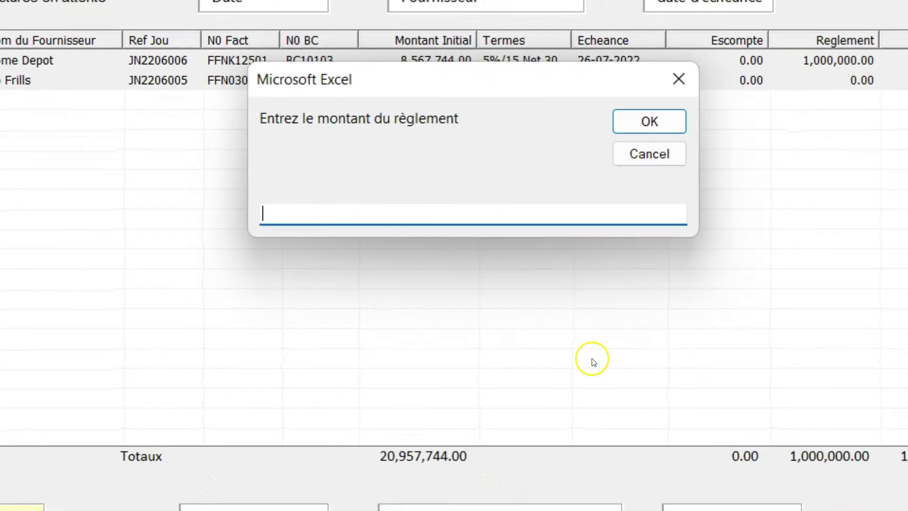
type("2500000")
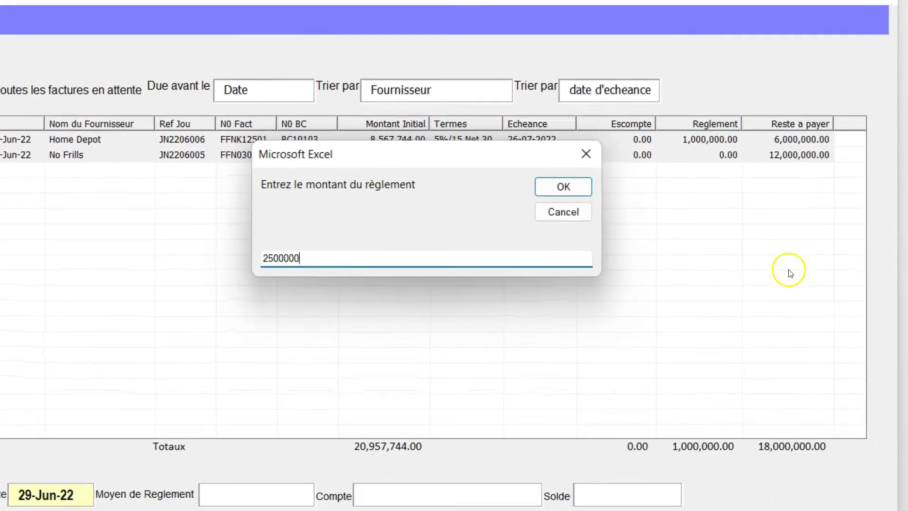
left_click(602, 157)
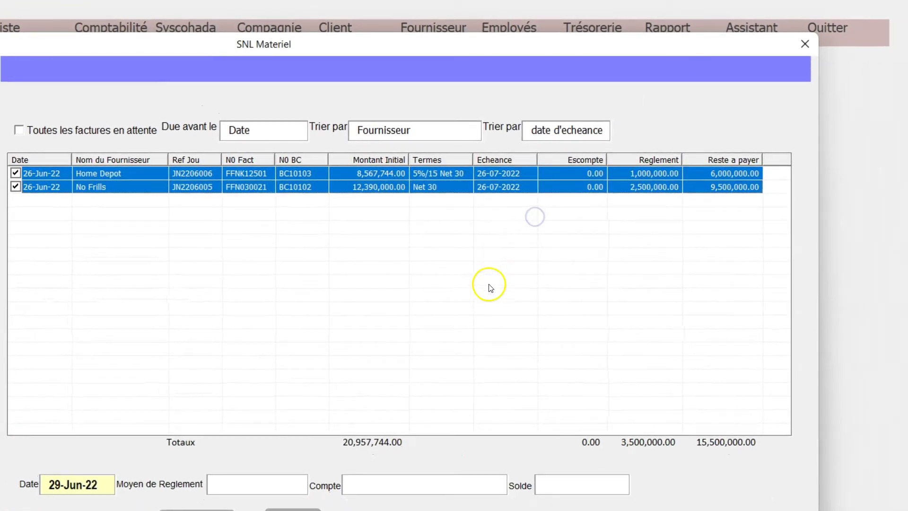
Choose Cheque as the payment method for both selected invoices and 521103 UTB TOgo as the account
left_click(255, 483)
left_click(342, 404)
left_click(279, 441)
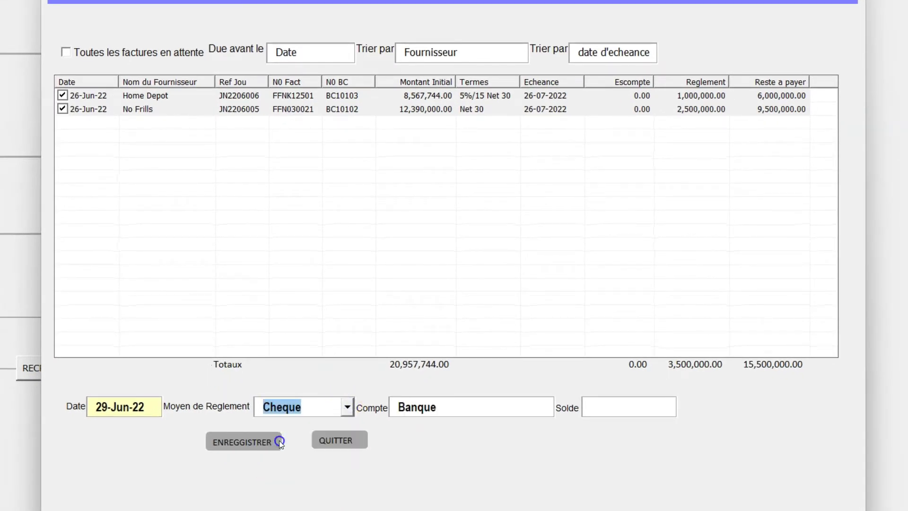
left_click(470, 407)
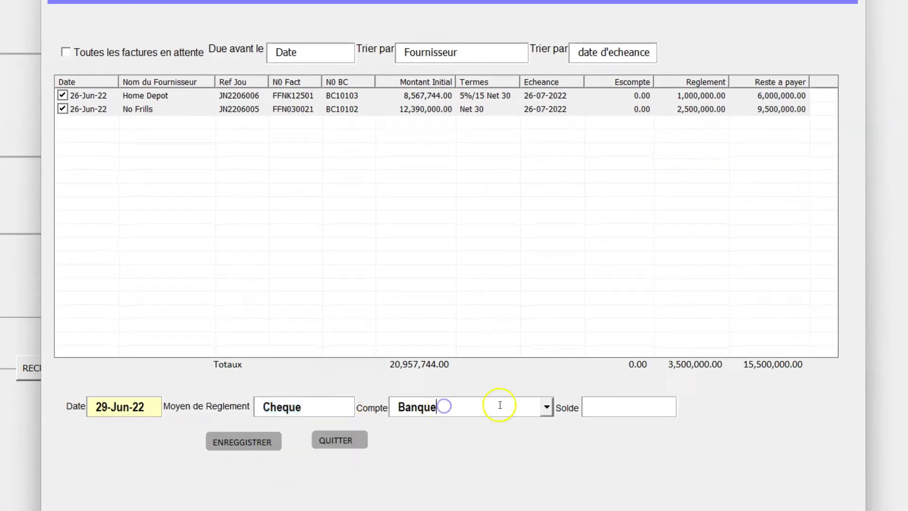
left_click(547, 407)
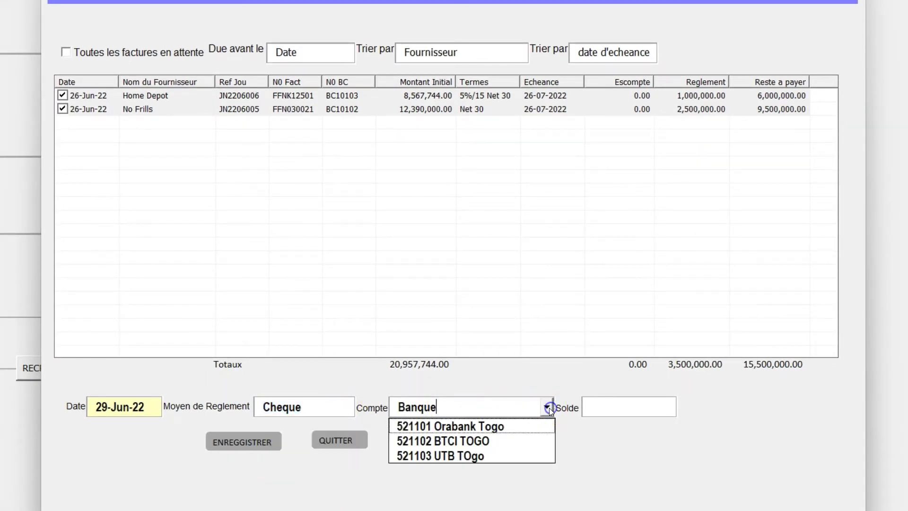
left_click(450, 457)
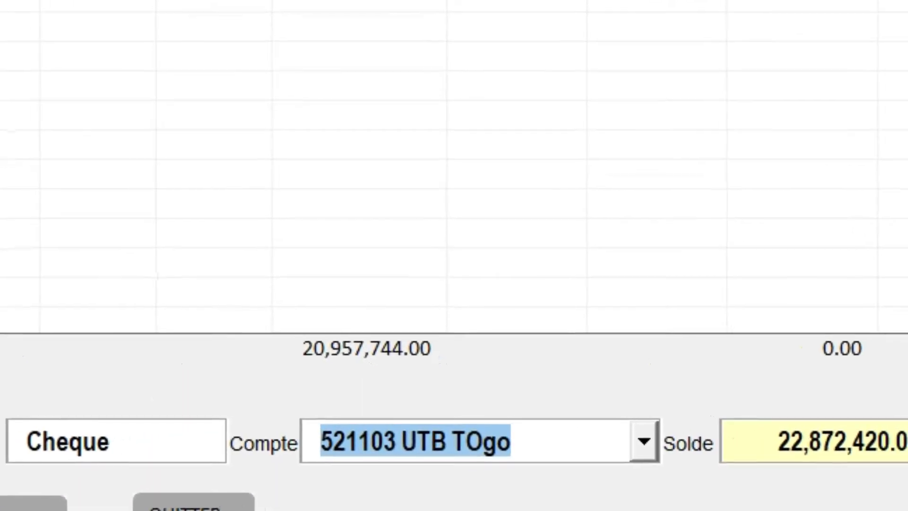
Record and confirm both payments, save the Home Depot and No Frills cheques, and close the settlement form
left_click(130, 475)
left_click(425, 223)
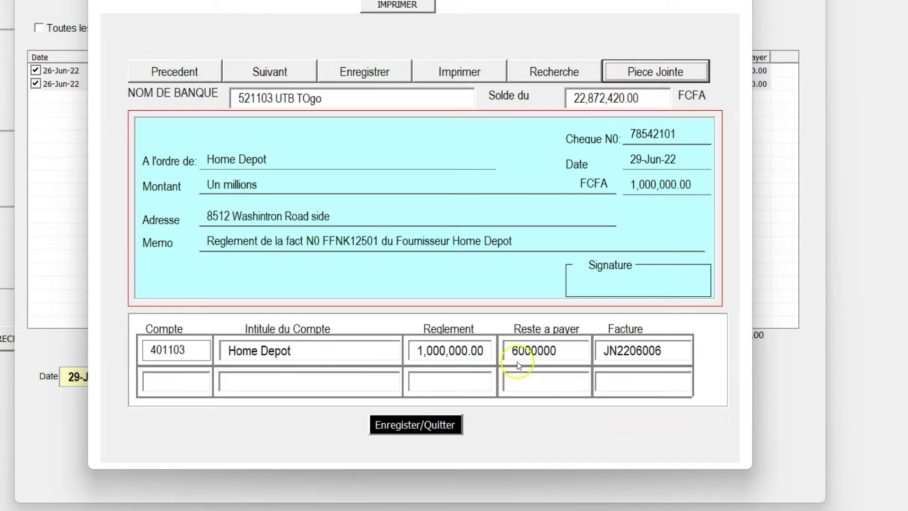
left_click(405, 426)
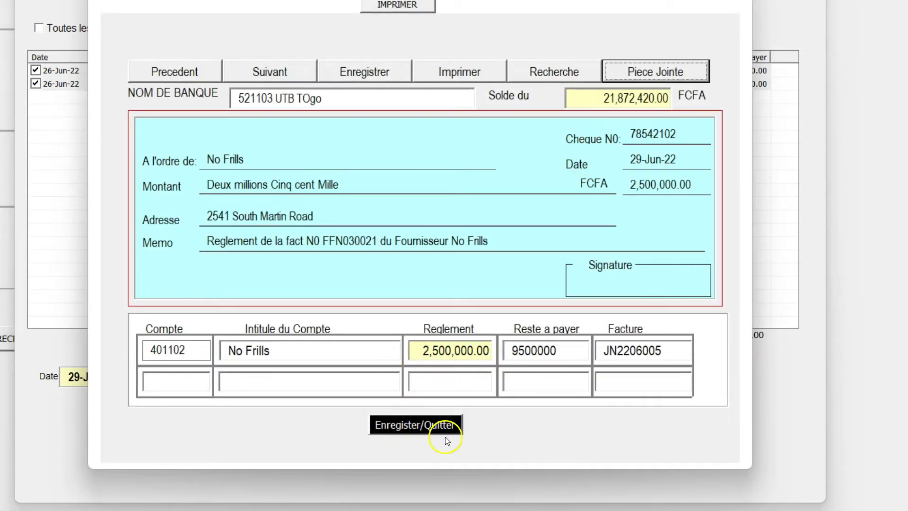
left_click(416, 427)
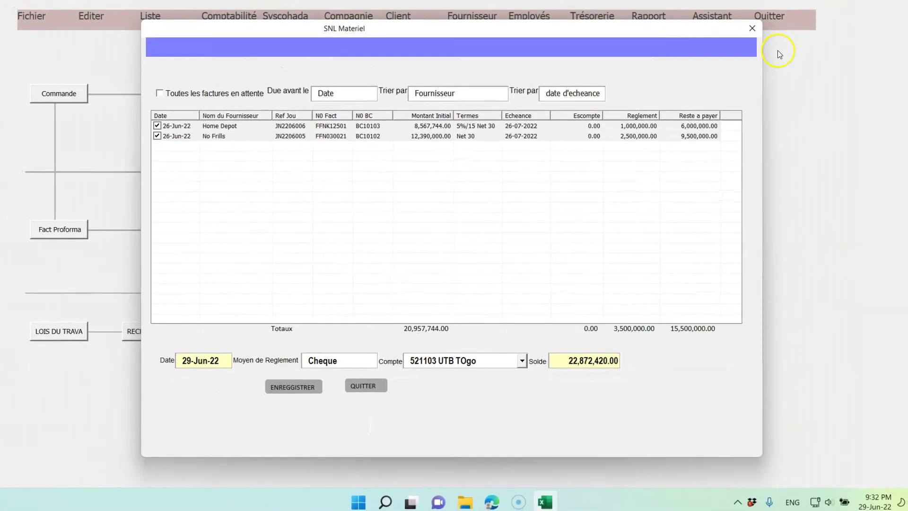
left_click(752, 28)
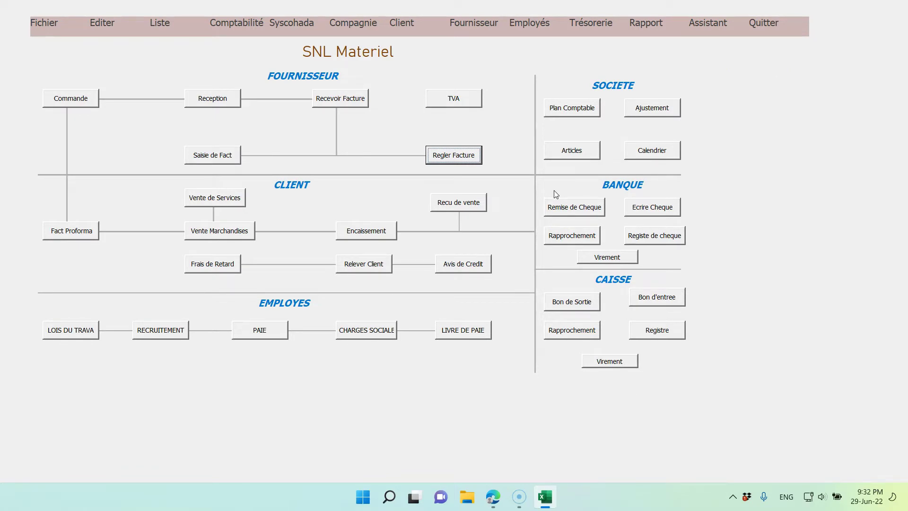
Open the Exercice 2022 journal and examine the latest UTB TOgo entries for the Home Depot and No Frills payments
left_click(173, 1)
mouse_move(178, 105)
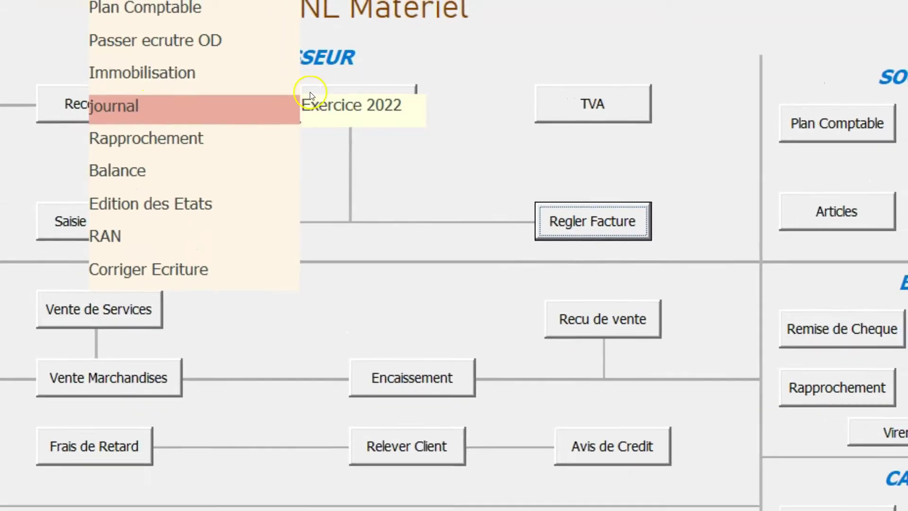
left_click(332, 100)
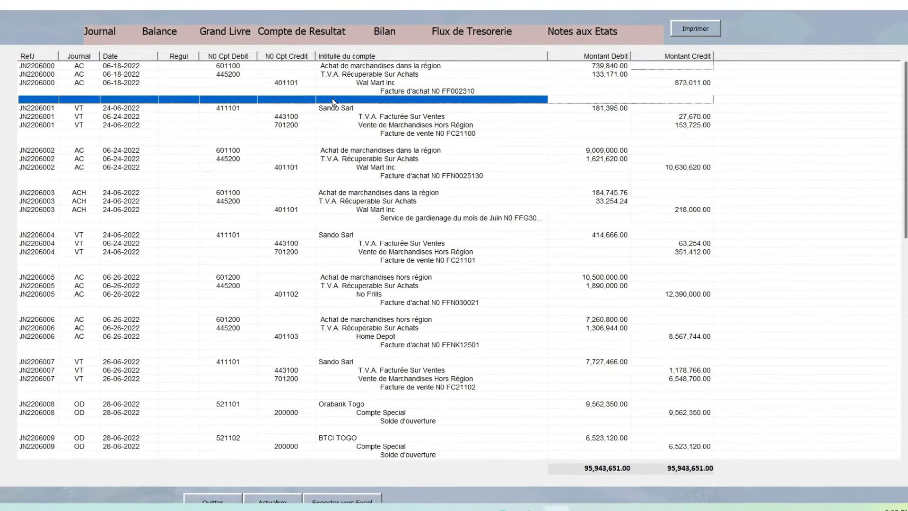
scroll(234, 433, "down", 3)
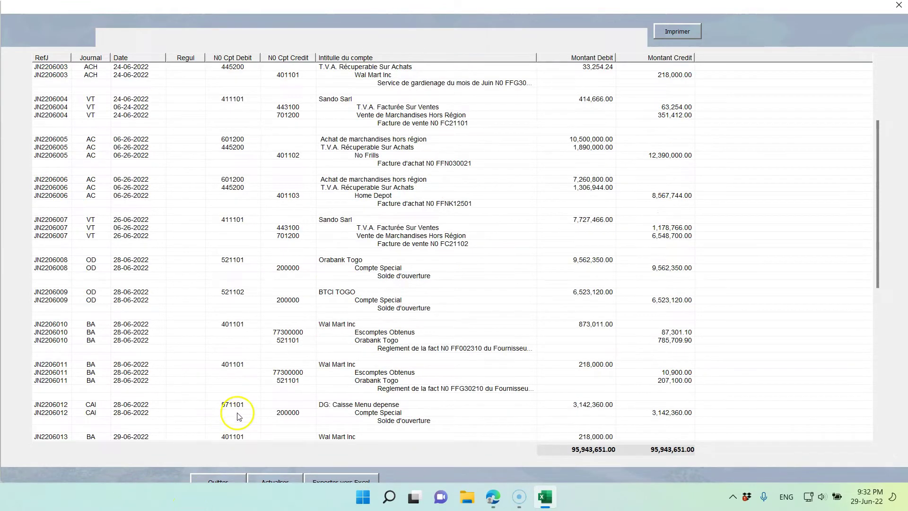
scroll(238, 417, "down", 10)
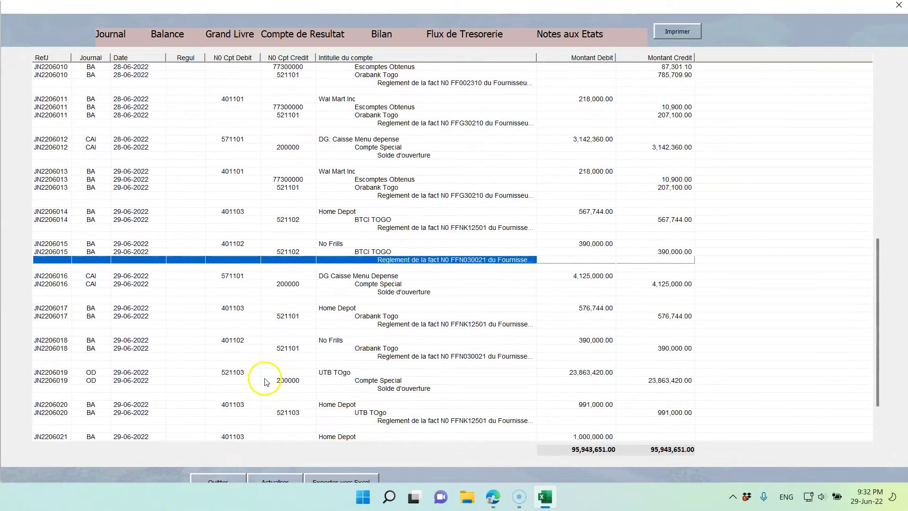
left_click(267, 382)
scroll(266, 382, "down", 2)
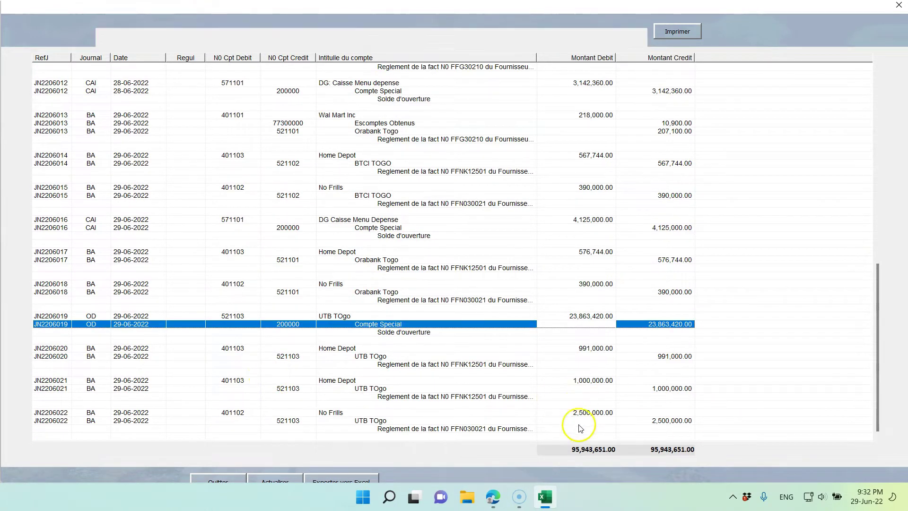
left_click(243, 350)
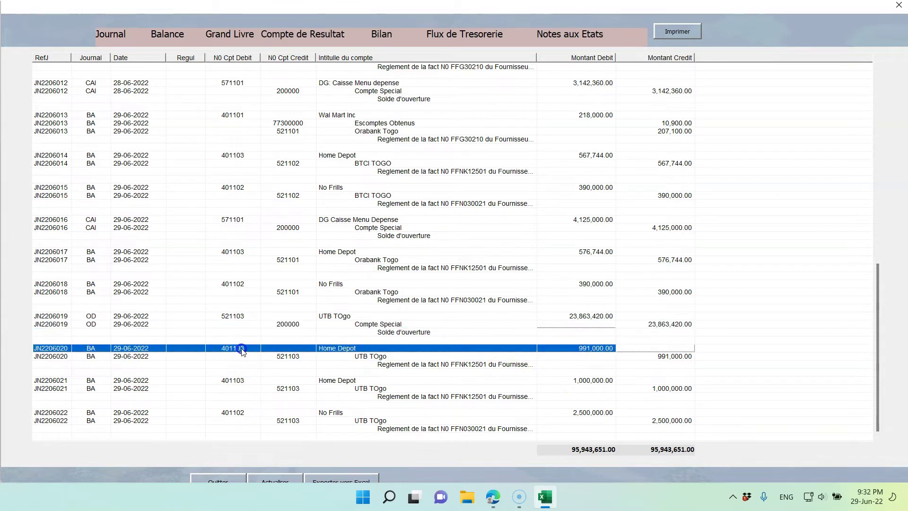
left_click(288, 357)
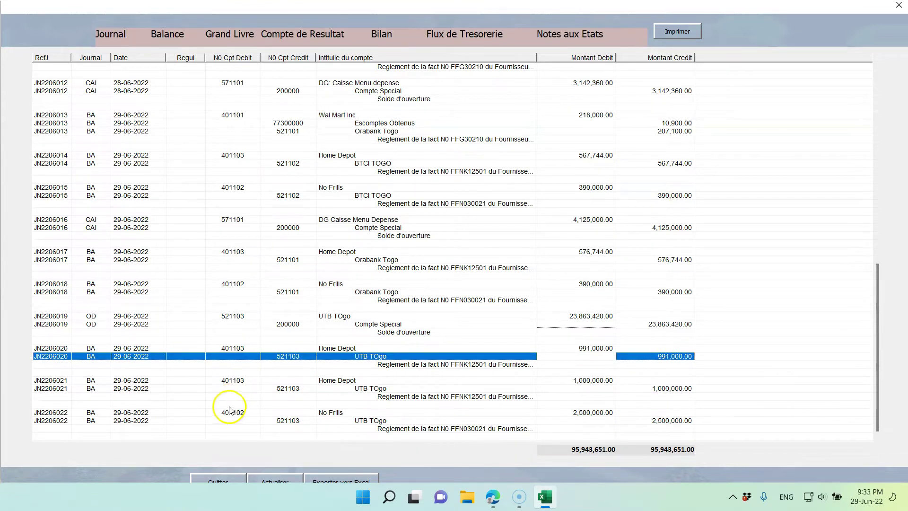
left_click(294, 436)
left_click(290, 431)
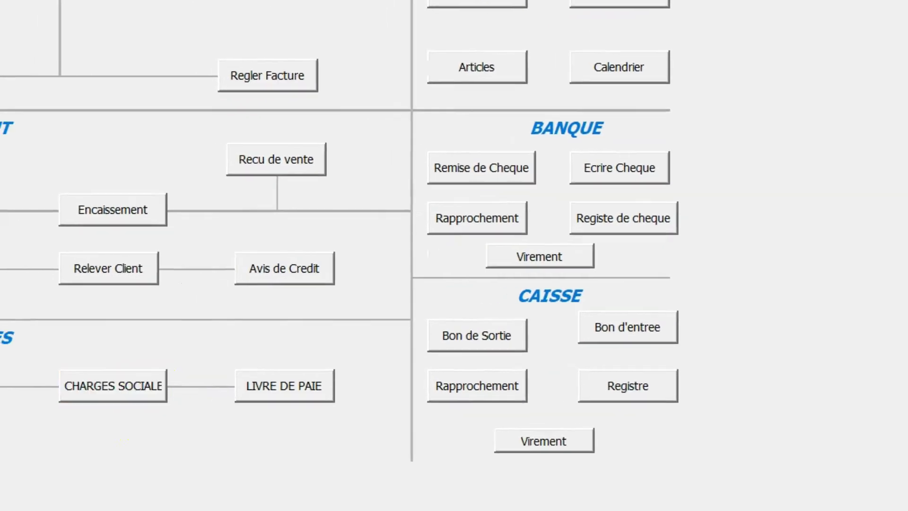
Open the customer receivables collection form and select Sando Sarl invoice FC21100 for full collection
left_click(71, 218)
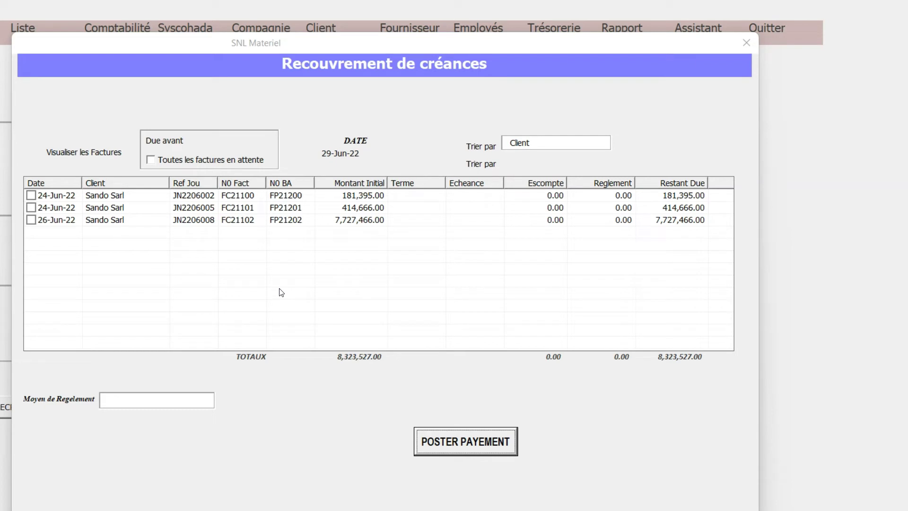
left_click(31, 194)
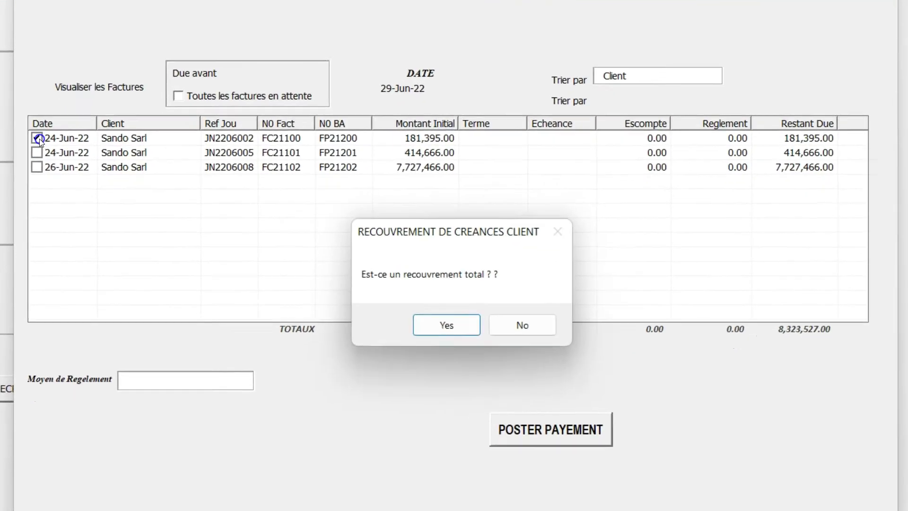
left_click(446, 325)
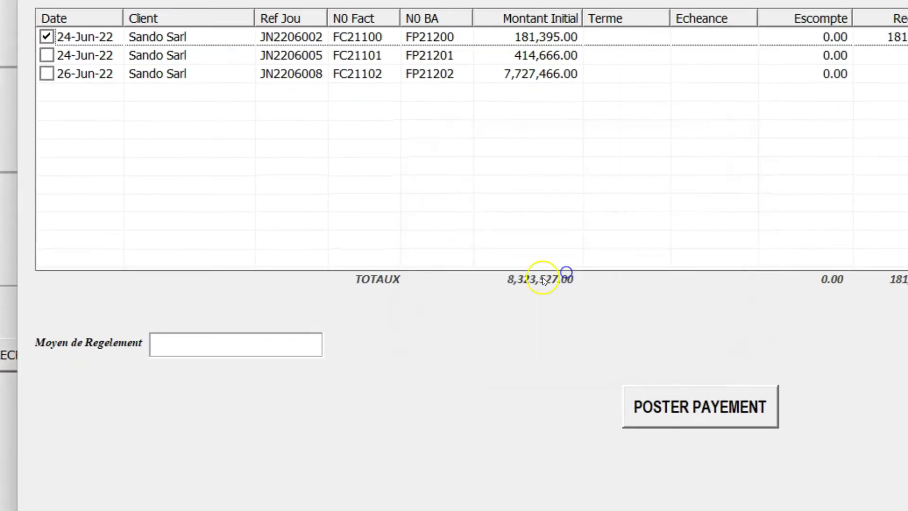
Choose Cheque as the payment method with cheque number 165235201, then post and confirm the customer payment
left_click(251, 348)
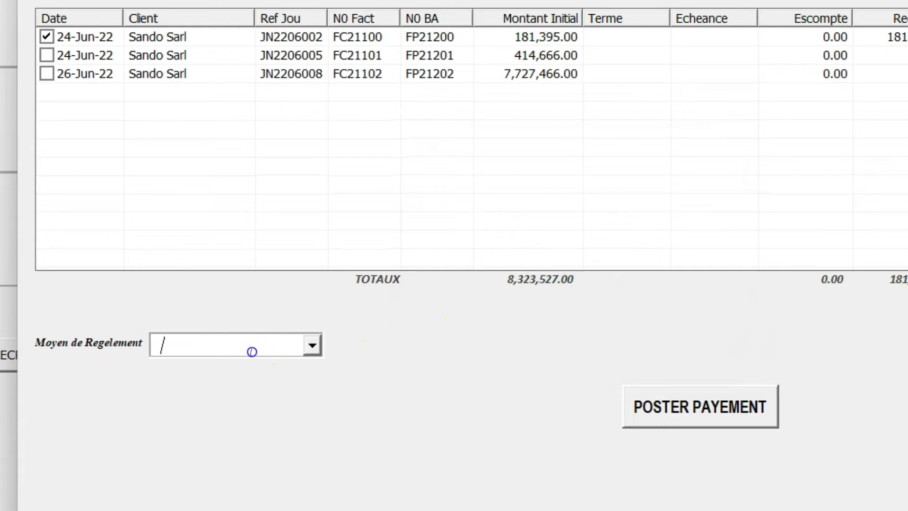
left_click(311, 344)
left_click(214, 392)
left_click(489, 346)
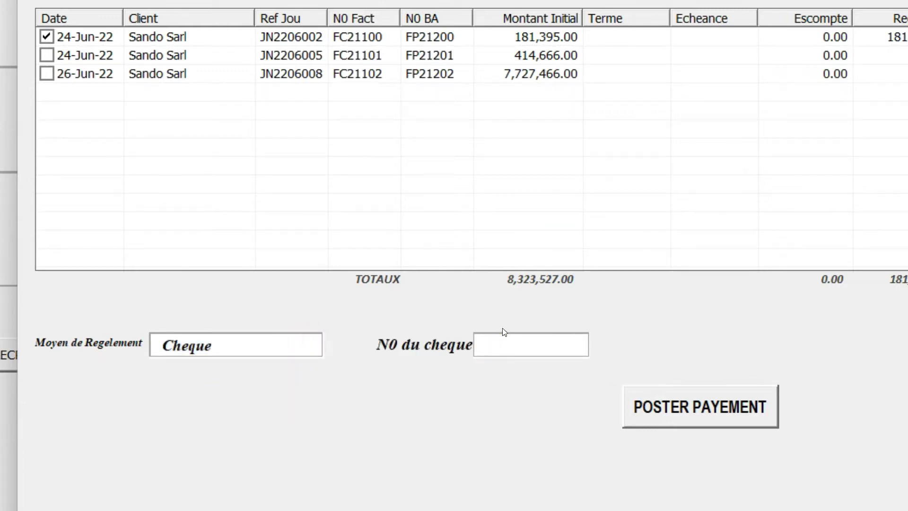
type("165235201")
left_click(702, 410)
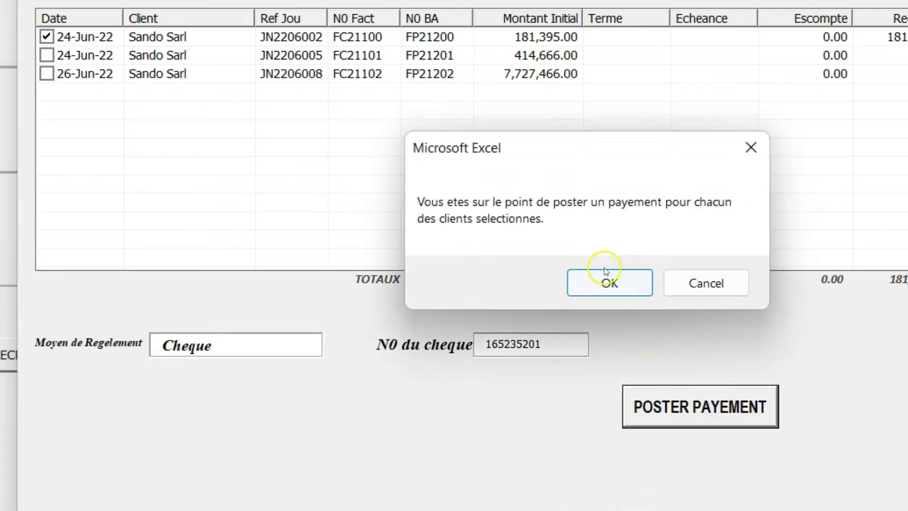
left_click(607, 284)
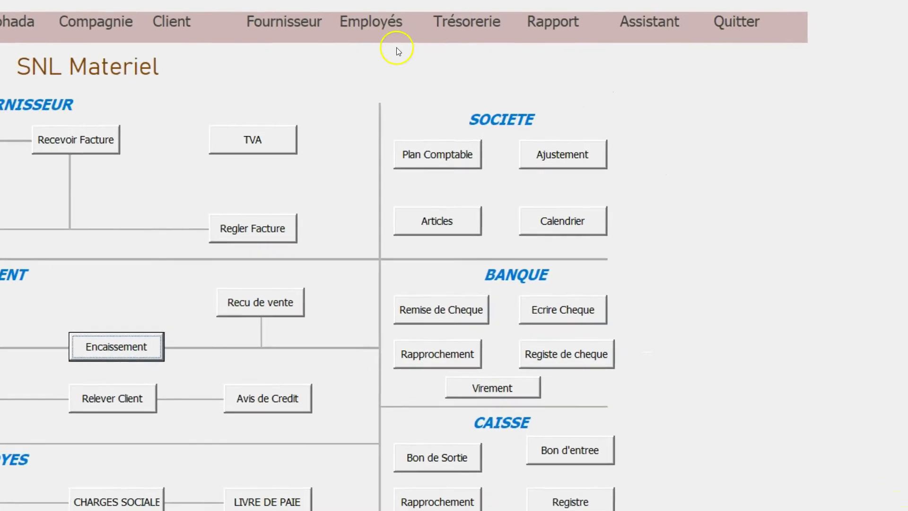
Open the bank's cheque deposit form, examine the customer payments awaiting deposit, and close it
left_click(595, 23)
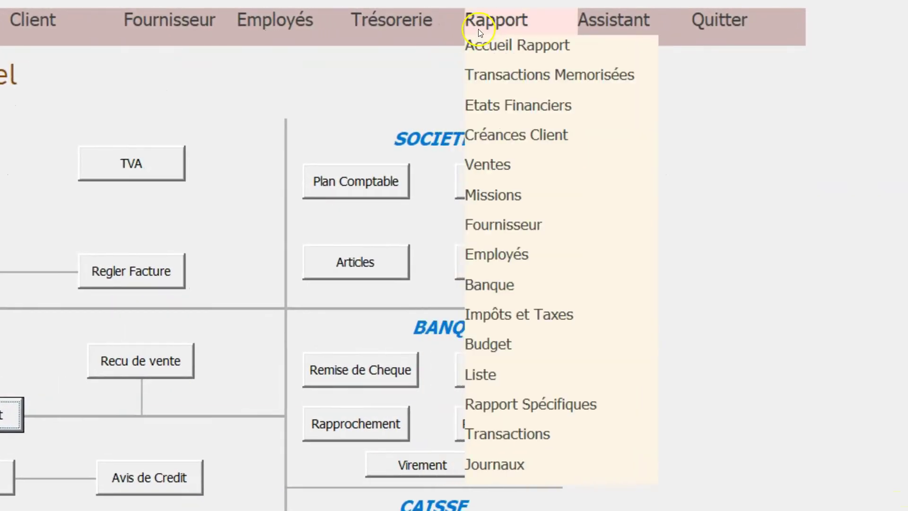
mouse_move(403, 36)
mouse_move(393, 80)
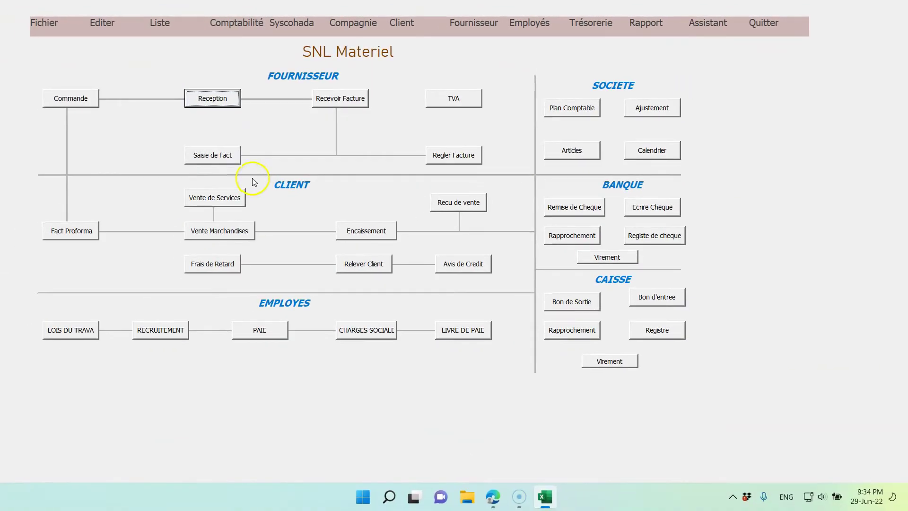
mouse_move(653, 22)
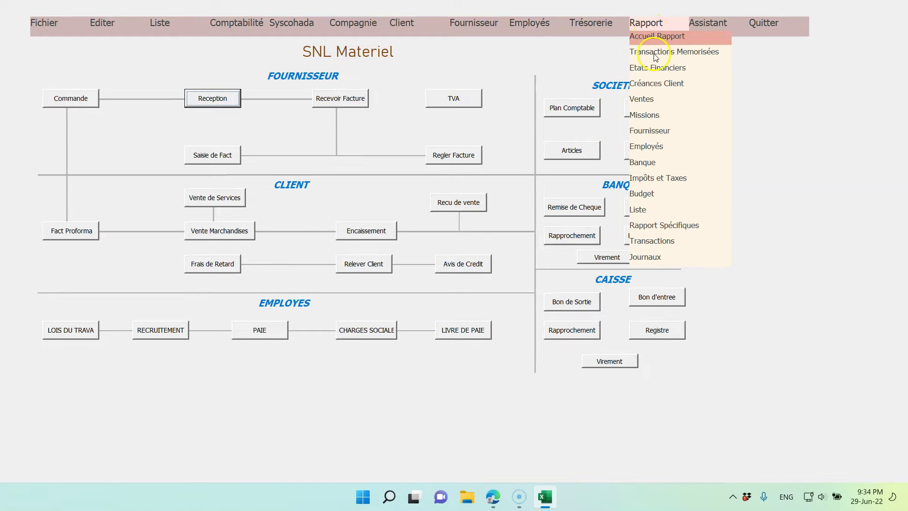
mouse_move(600, 26)
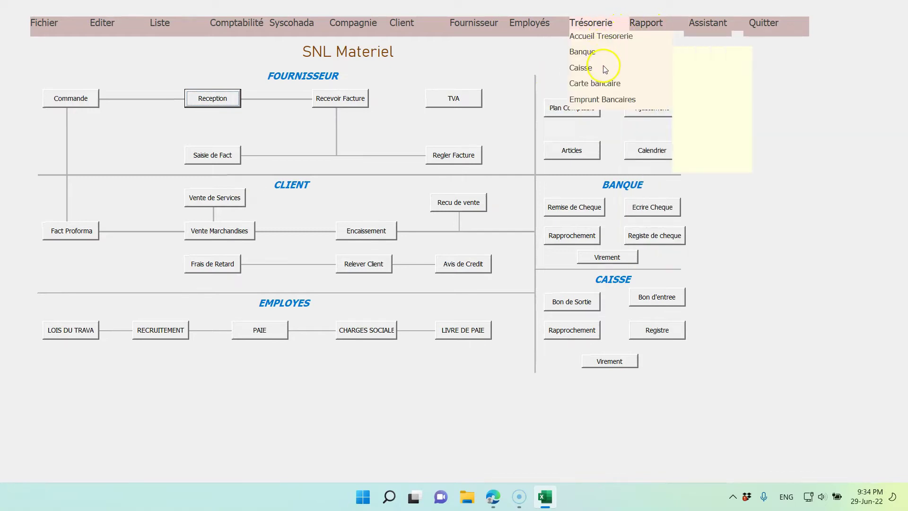
mouse_move(598, 53)
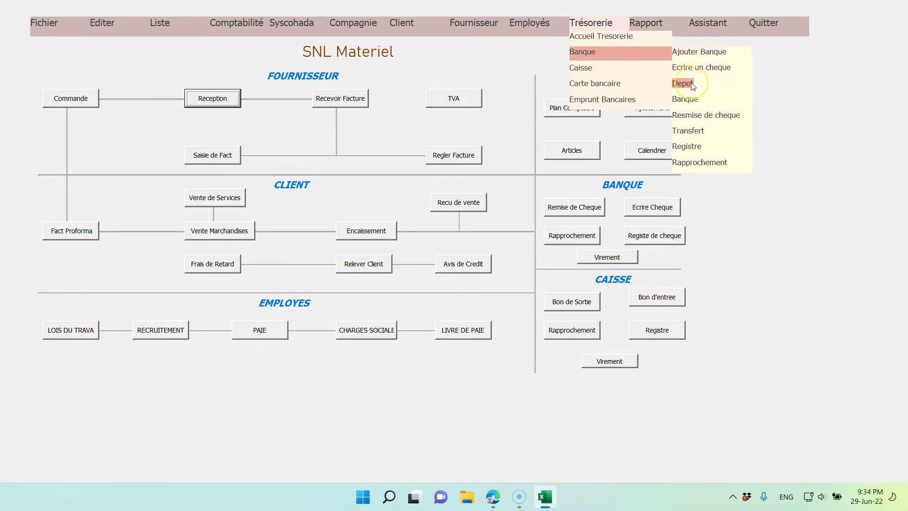
left_click(691, 83)
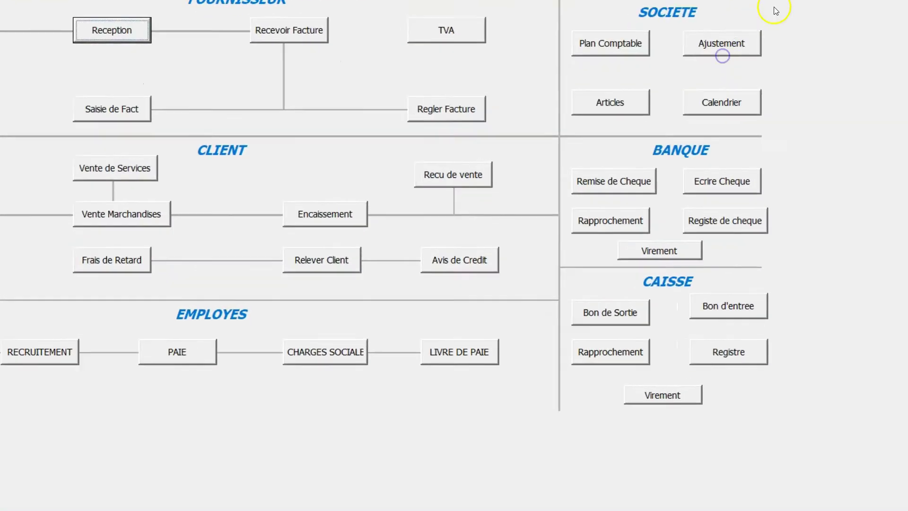
left_click(637, 180)
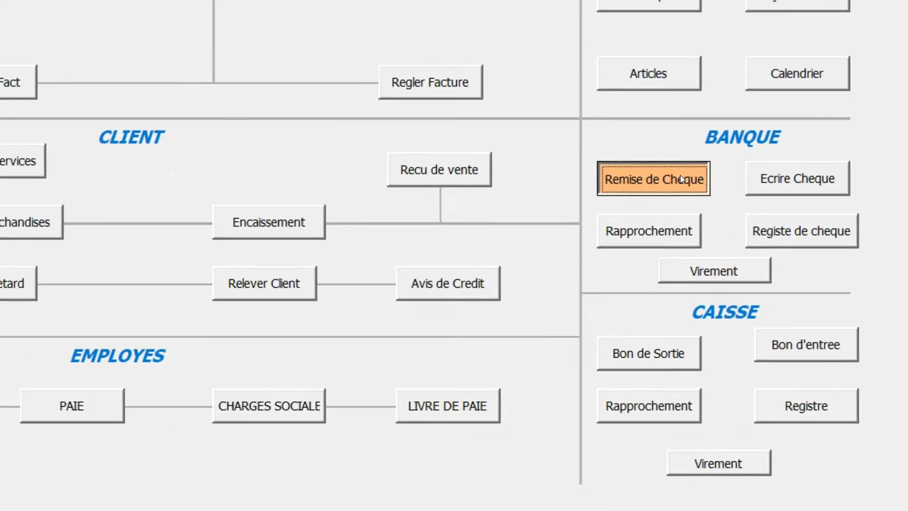
left_click(680, 178)
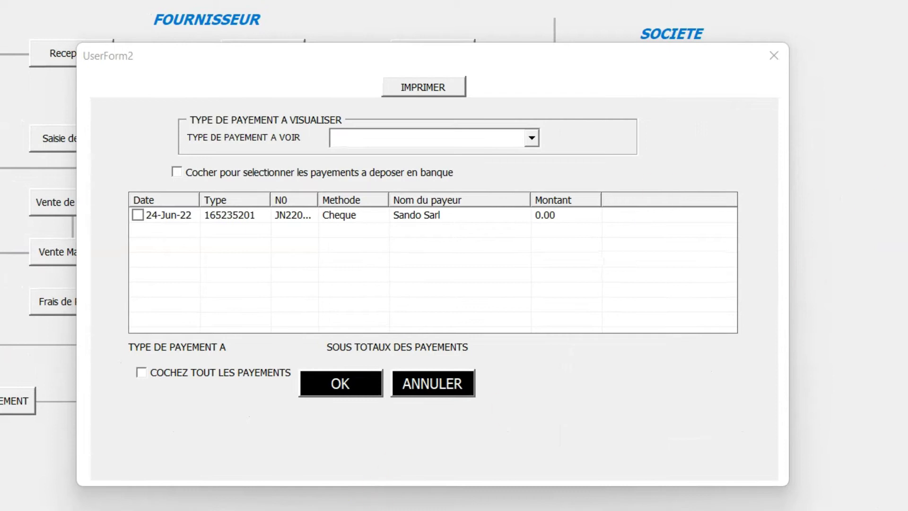
left_click(774, 55)
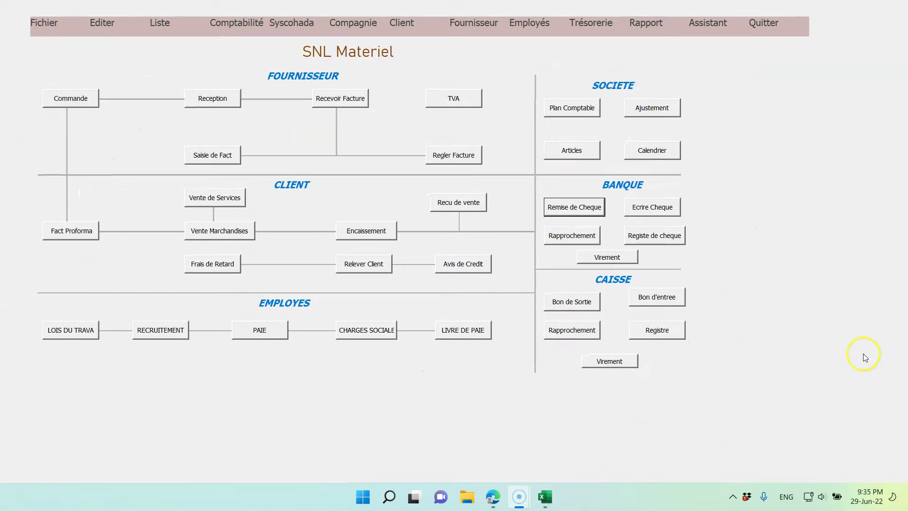
Open the form for adding a cash register and choose 571100 Caisse en monnaie nationale as its type
mouse_move(590, 24)
mouse_move(587, 71)
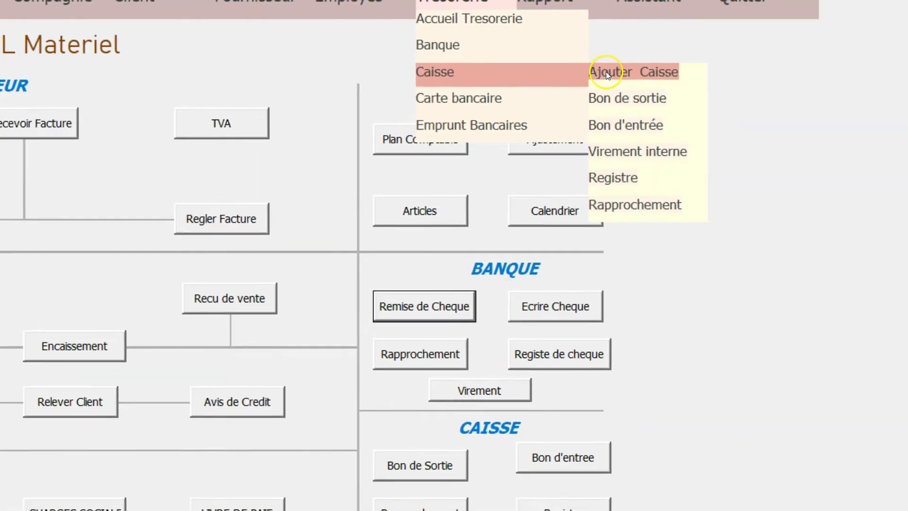
left_click(607, 72)
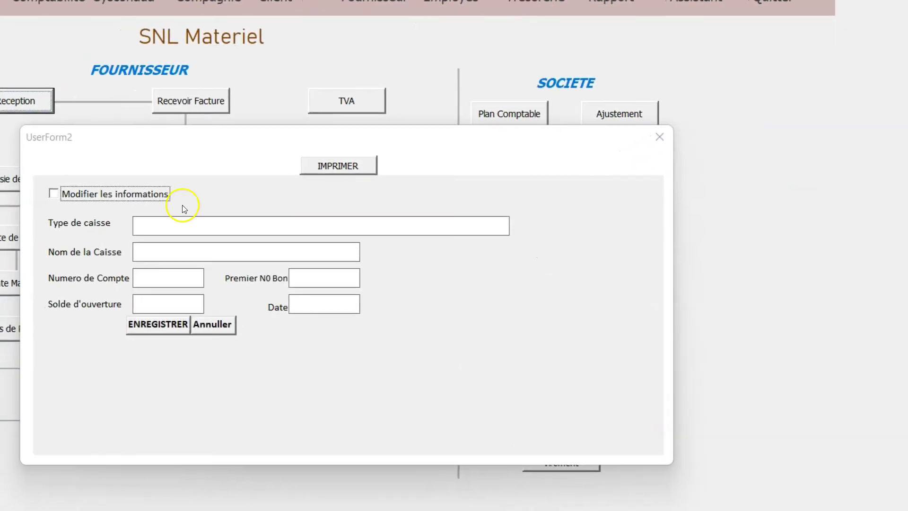
left_click(207, 223)
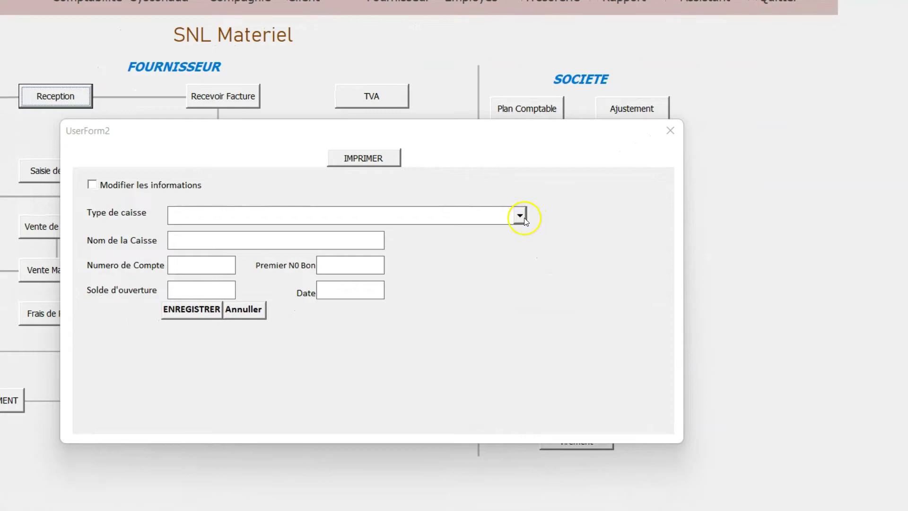
left_click(516, 219)
left_click(300, 231)
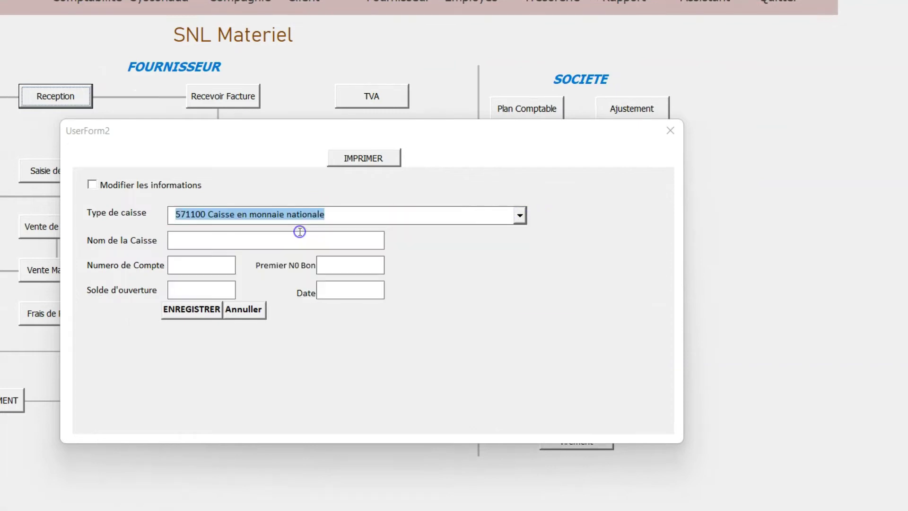
Enter DG Caisse Menu depense as the cash register's name
left_click(176, 240)
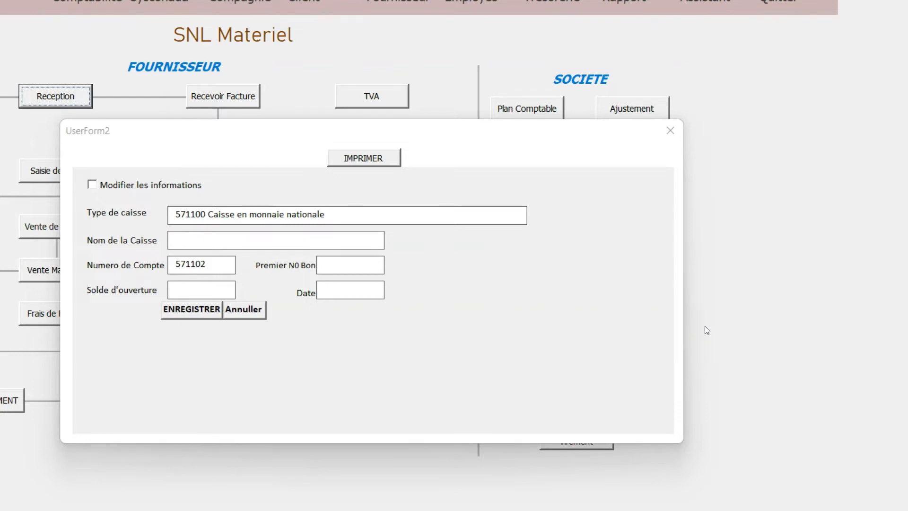
type("DG ")
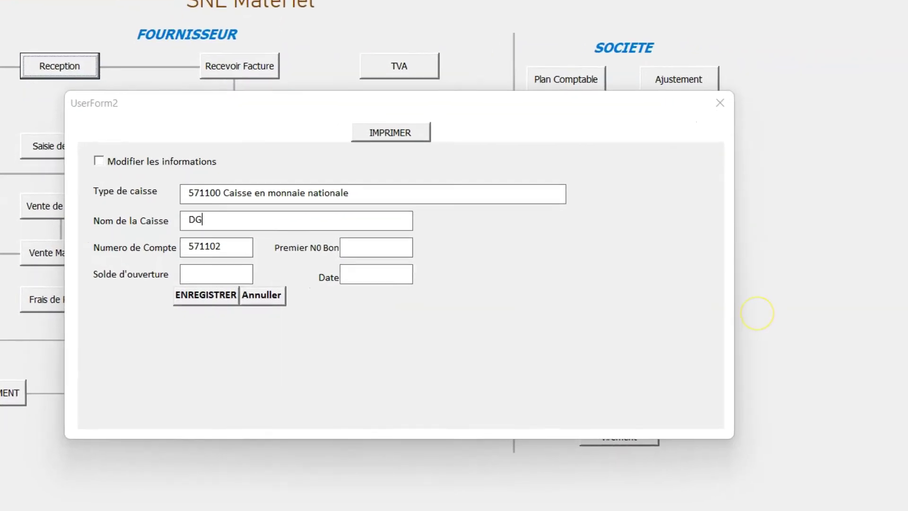
type("Cais")
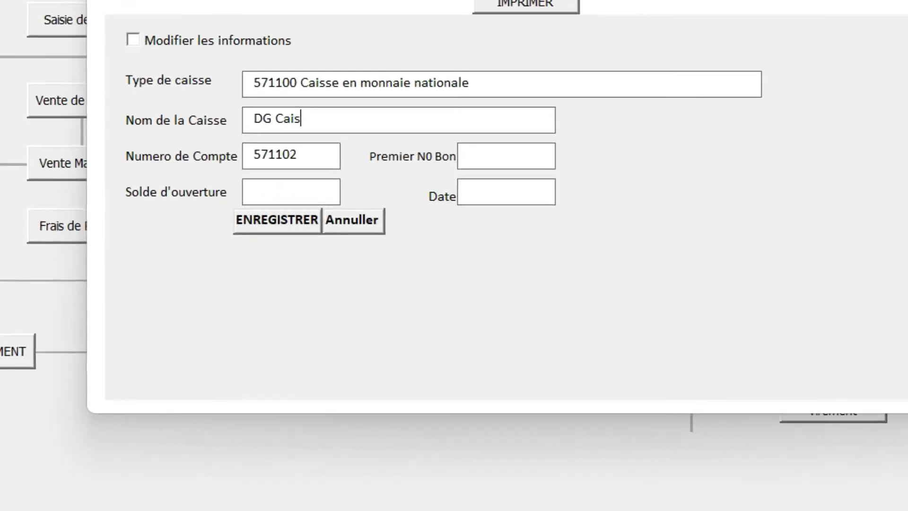
type("se Menu depense")
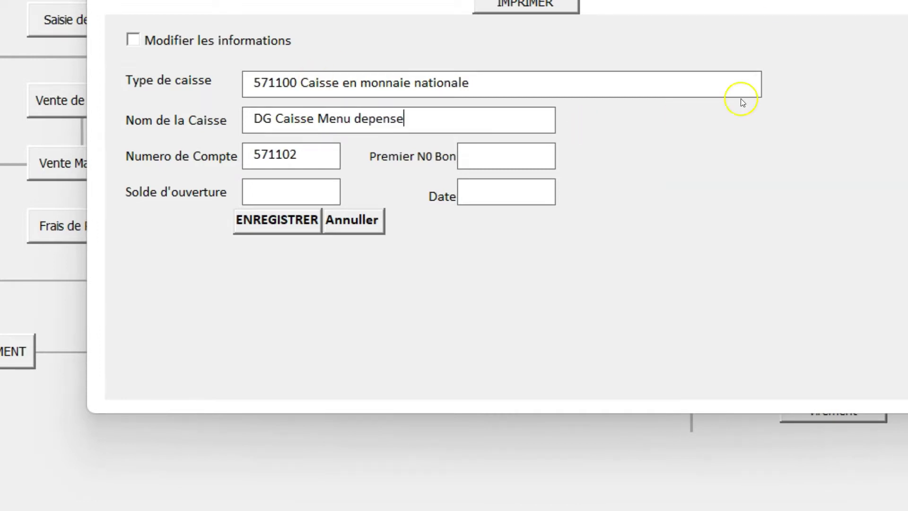
Change the cash register's name to Caisse Menu depense-Direction Atakpame
left_click(305, 156)
left_click_drag(273, 120, 225, 125)
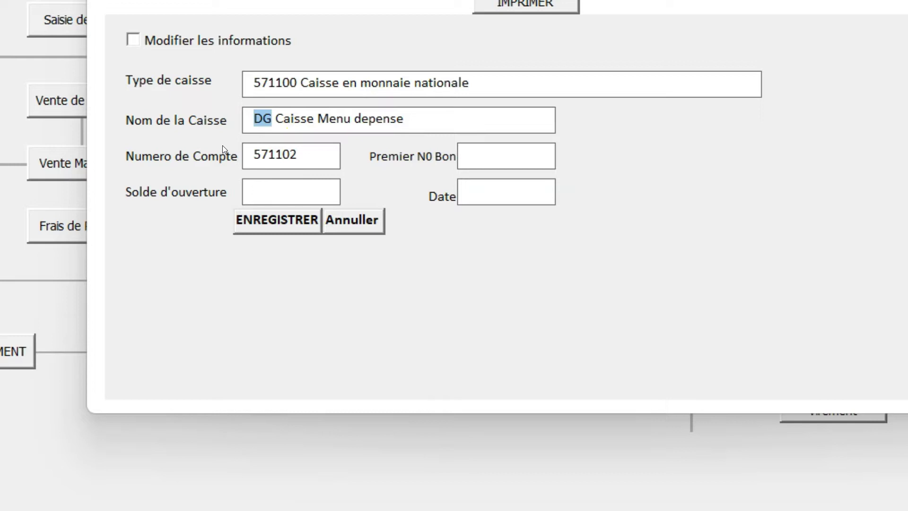
key("BackSpace")
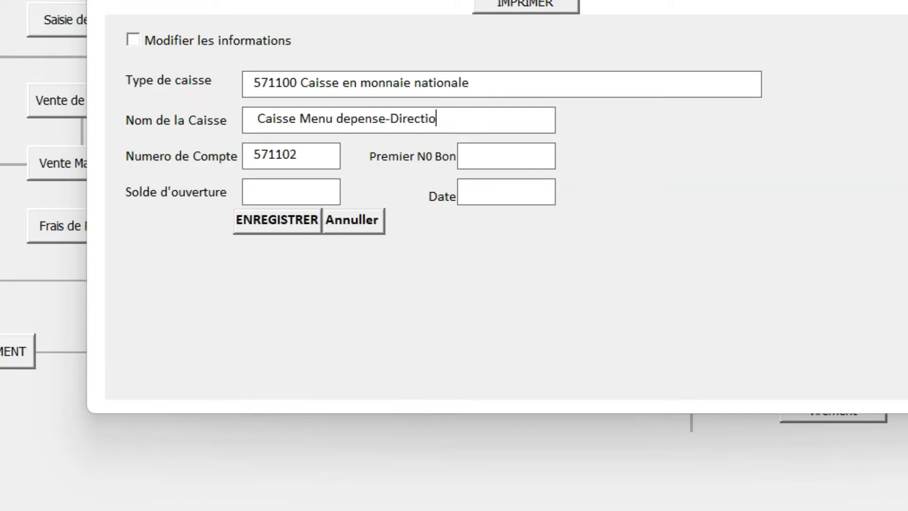
type("A")
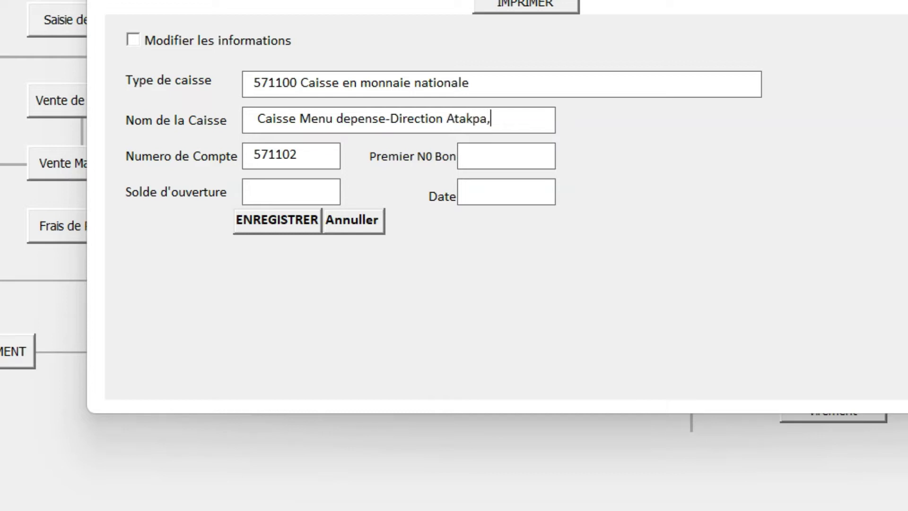
type("takpame")
Set the first voucher number to 750120 and the opening balance to 1623500 dated 06-29-2022, and save the cash register
left_click(482, 161)
type("750120")
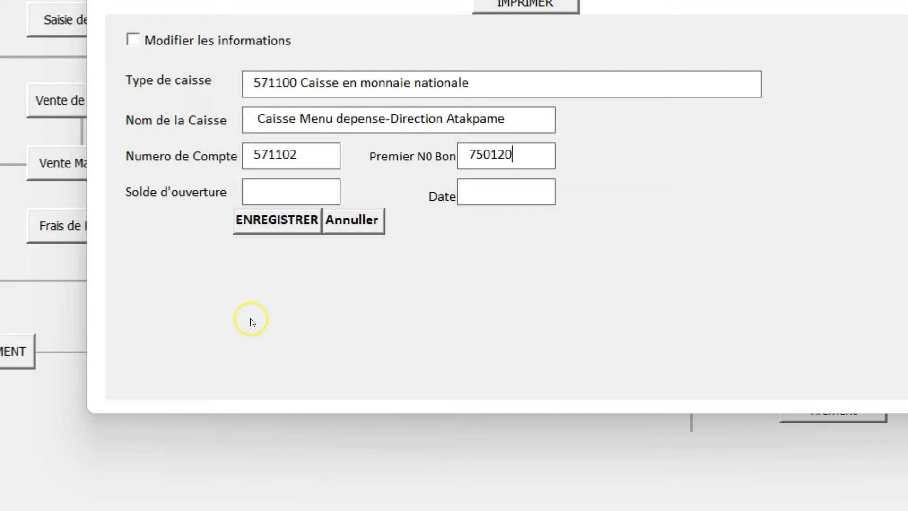
left_click(284, 193)
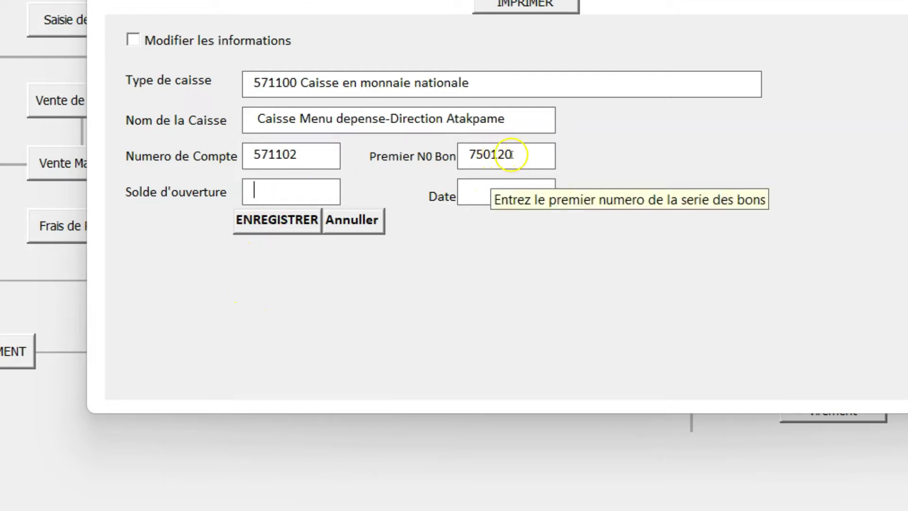
left_click(263, 190)
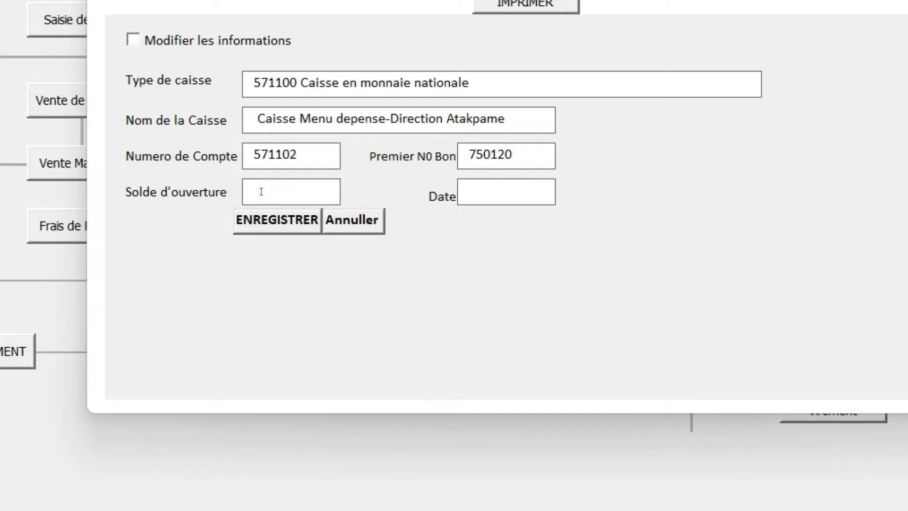
type("1623500")
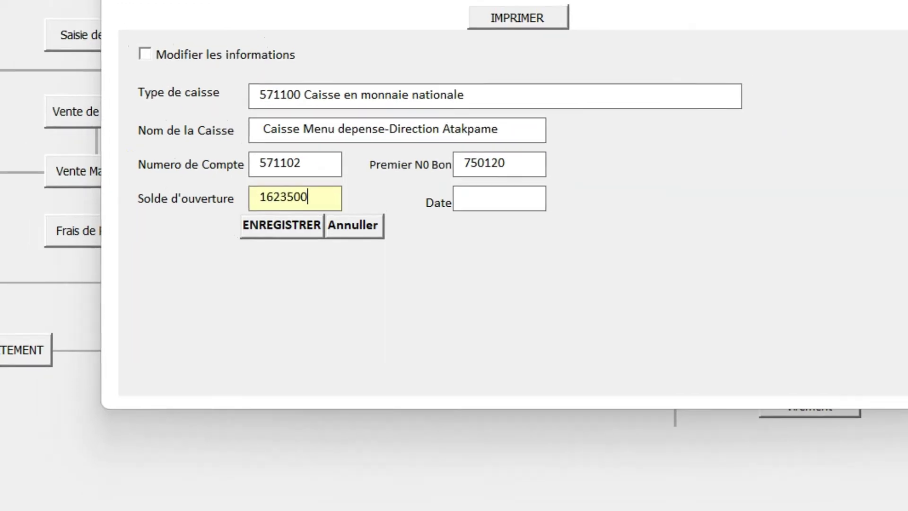
left_click(498, 193)
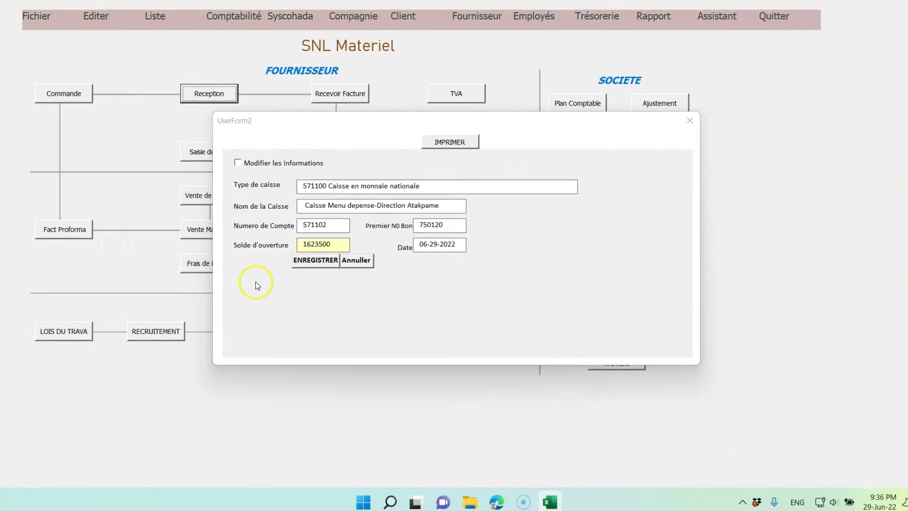
left_click(303, 249)
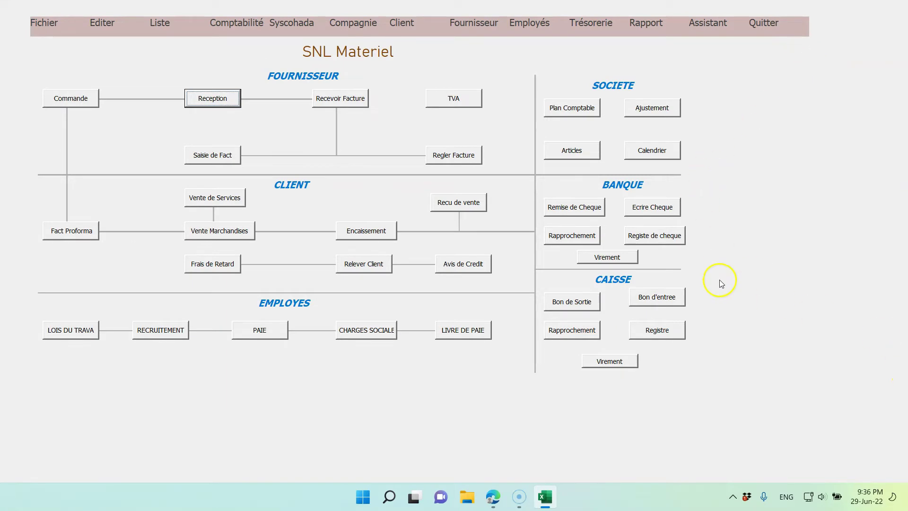
Open a cash-out voucher (Bon de Sortie) and try 571102 Caisse Menu depense-Direction Atakpame as its cash register
left_click(574, 302)
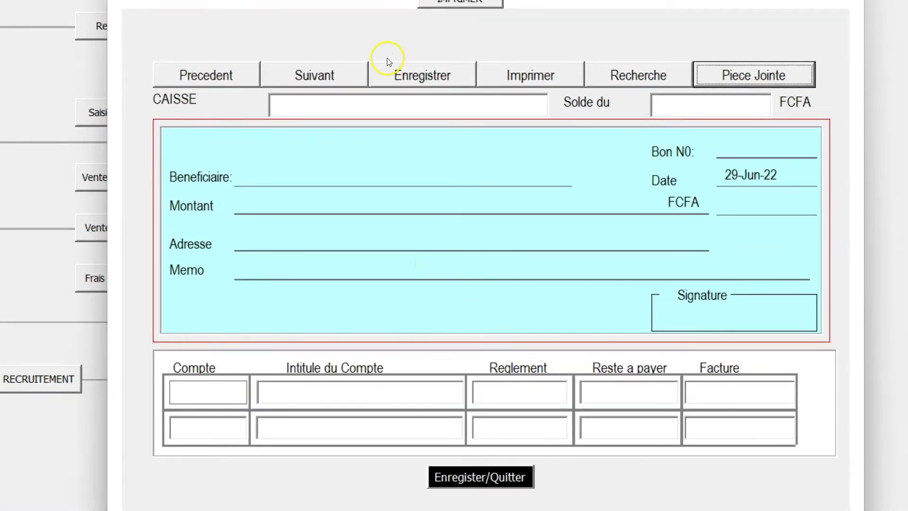
left_click(383, 99)
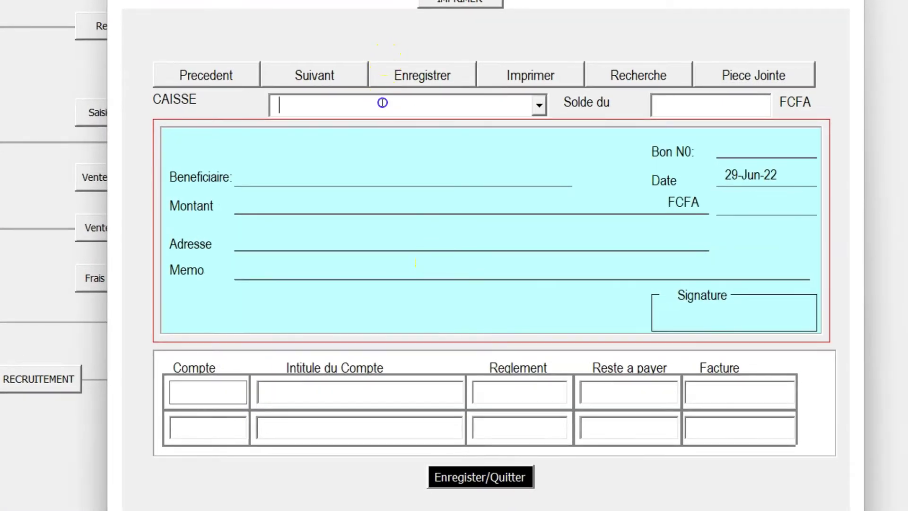
left_click(539, 105)
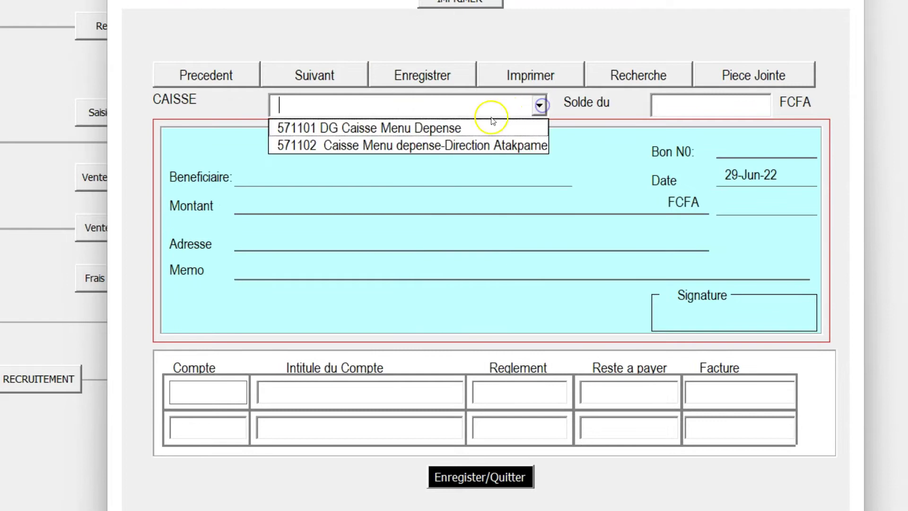
left_click(353, 149)
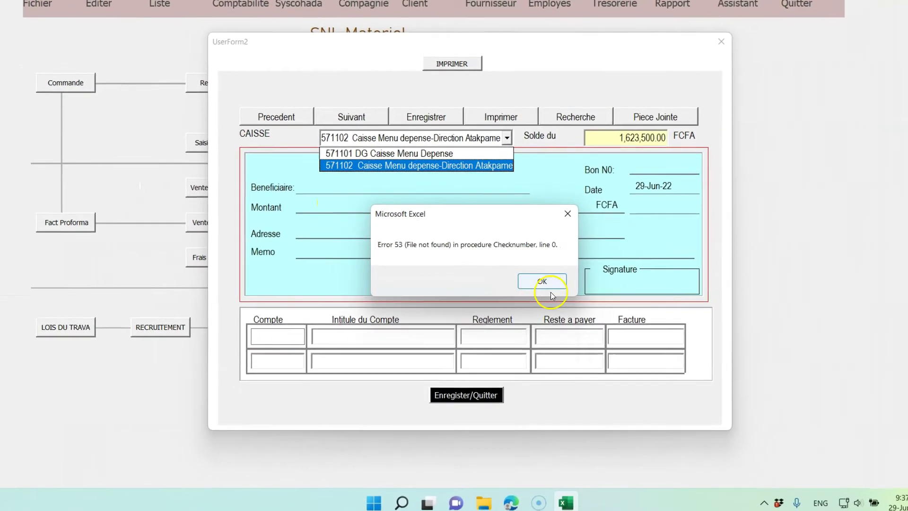
left_click(543, 282)
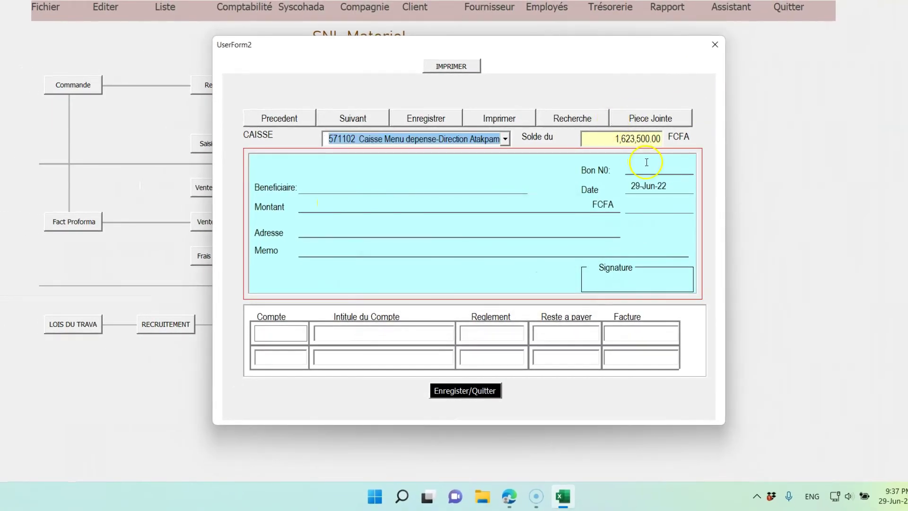
Switch the voucher's cash register to 571101 DG Caisse Menu Depense and choose Home Depot as the beneficiary
left_click(505, 139)
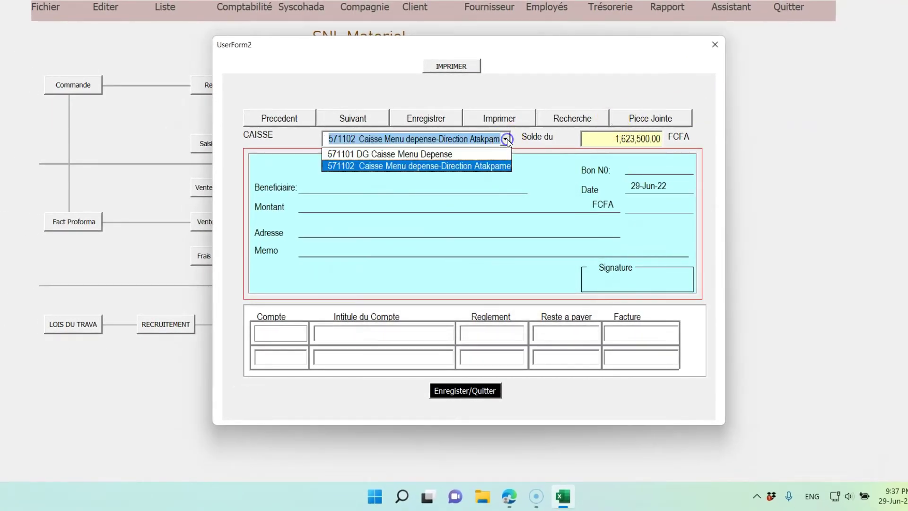
left_click(444, 152)
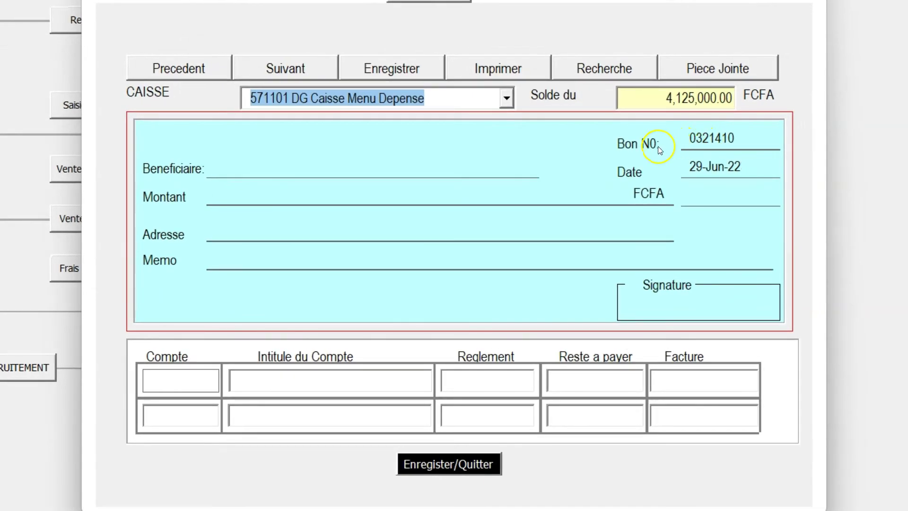
left_click(283, 168)
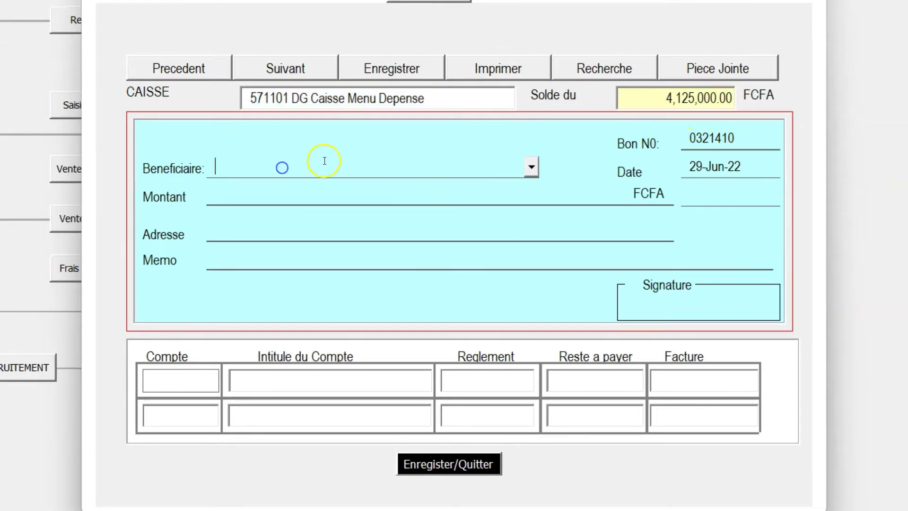
left_click(532, 170)
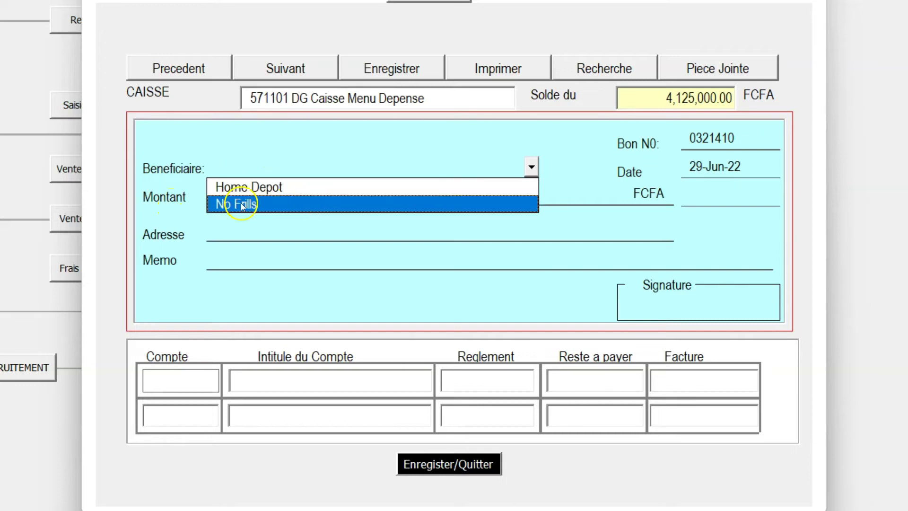
left_click(292, 190)
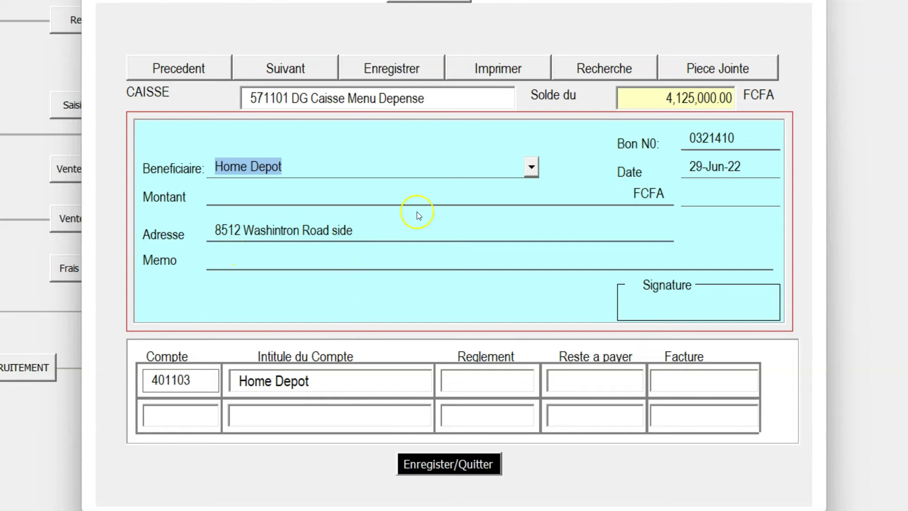
Set the voucher amount to 25000 FCFA and start its memo with Reglement de la
left_click(719, 198)
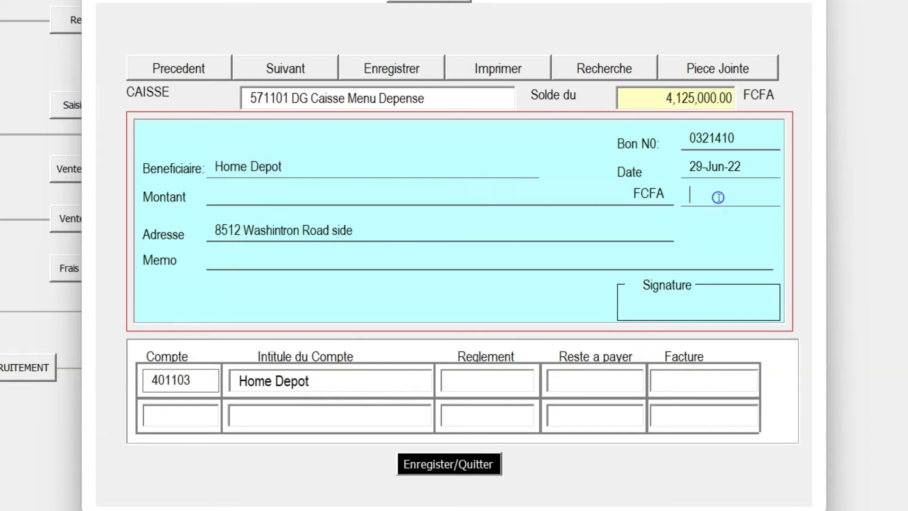
type("2")
left_click(495, 269)
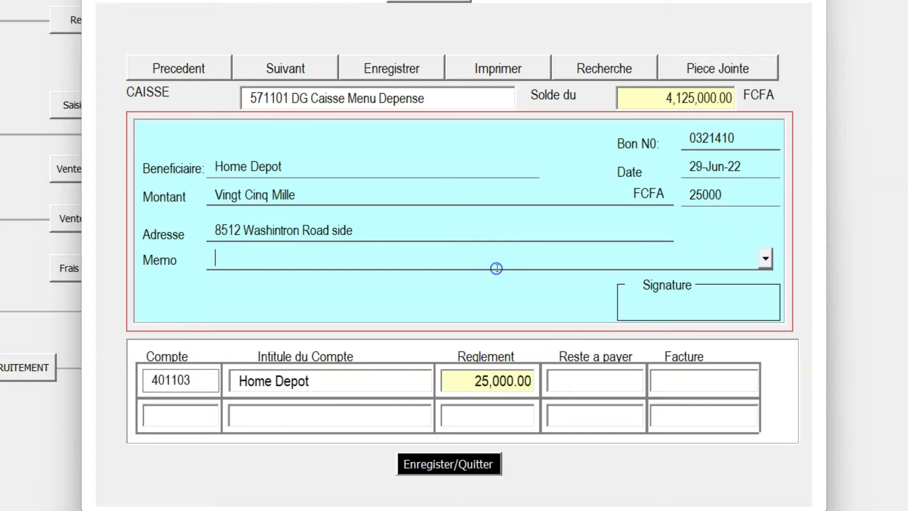
left_click(766, 258)
left_click(228, 259)
type("Reglement de la")
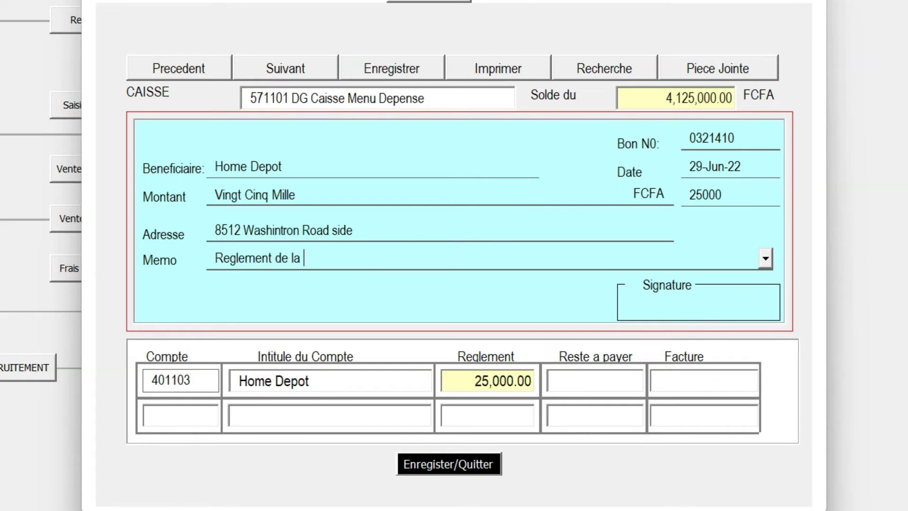
Assign invoice JN2206006 to the Home Depot payment line
left_click(694, 381)
left_click(748, 379)
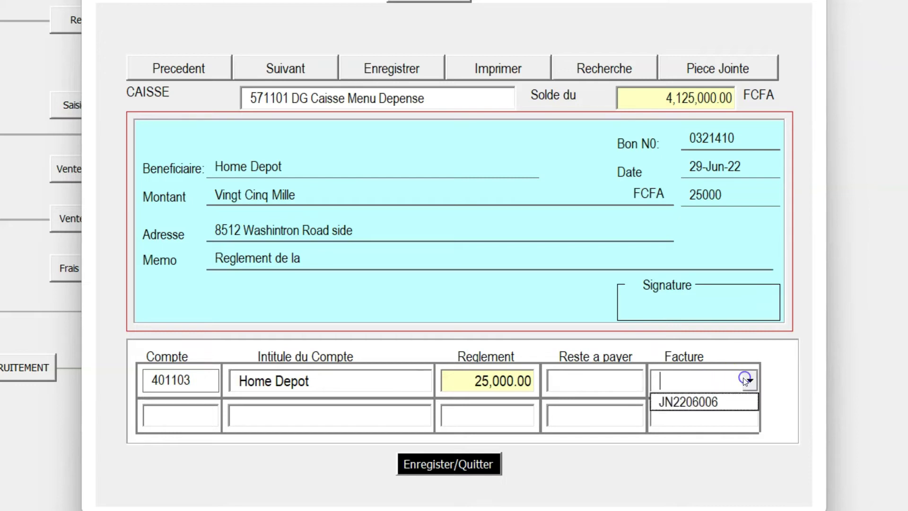
left_click(706, 406)
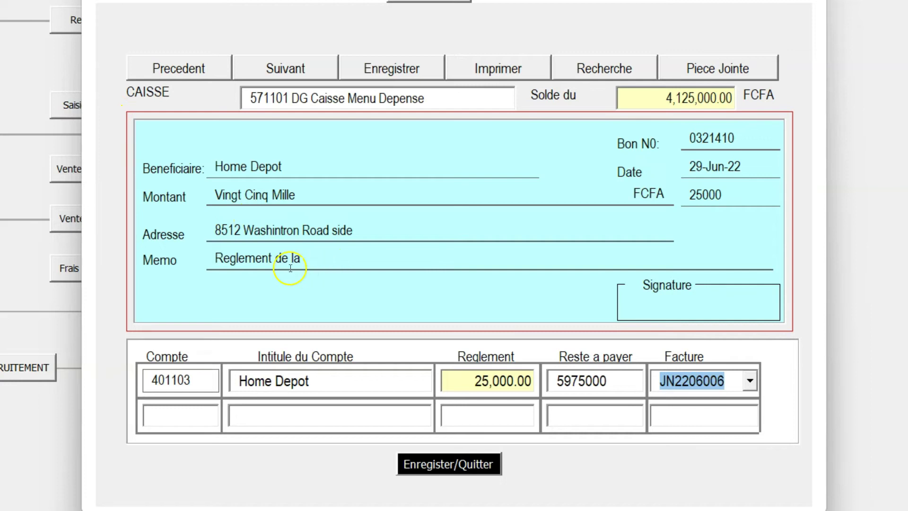
Complete the memo as Reglement patrtiel de la facture NJN2206006, and save and close the cash-out voucher
left_click(310, 258)
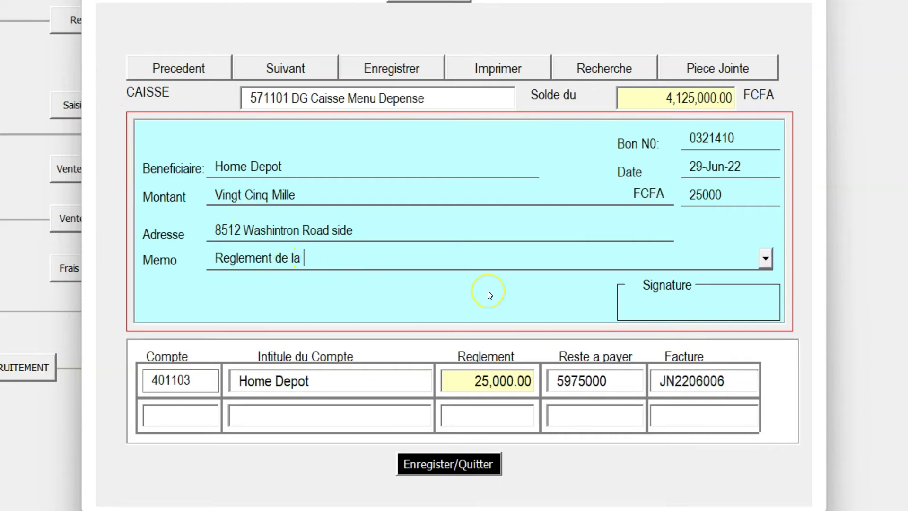
type("N")
left_click(277, 257)
type("patrtiel de la ")
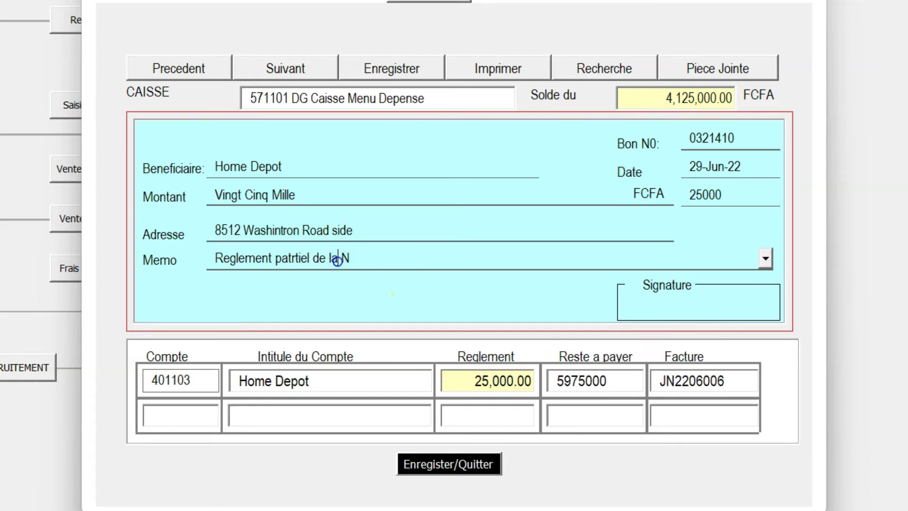
type("facture N")
type("JN22")
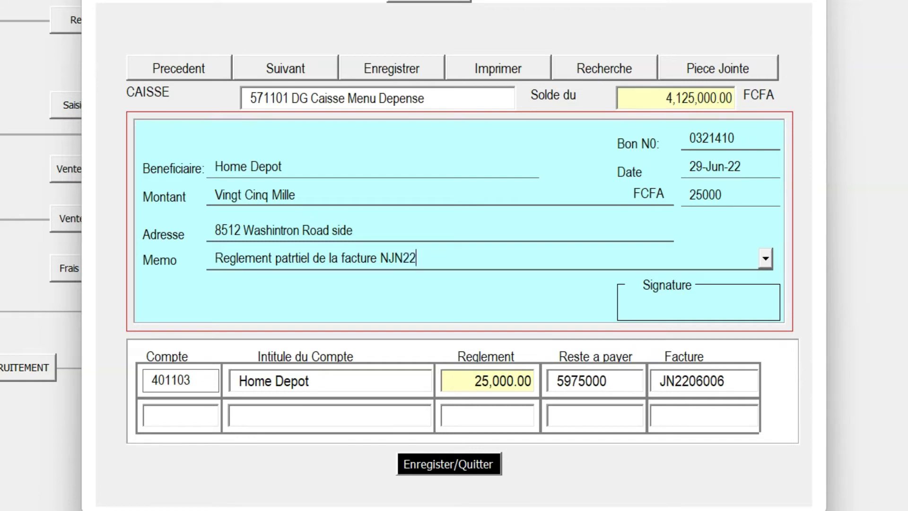
type("06006")
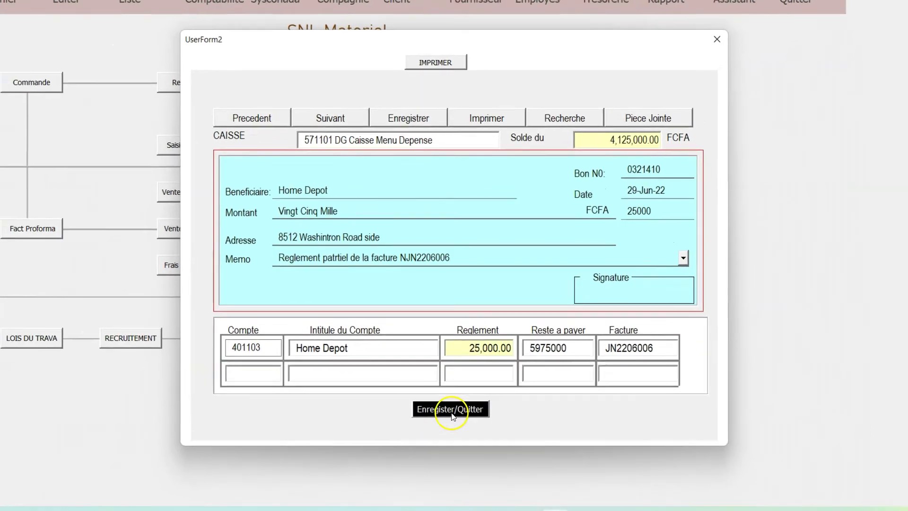
left_click(450, 447)
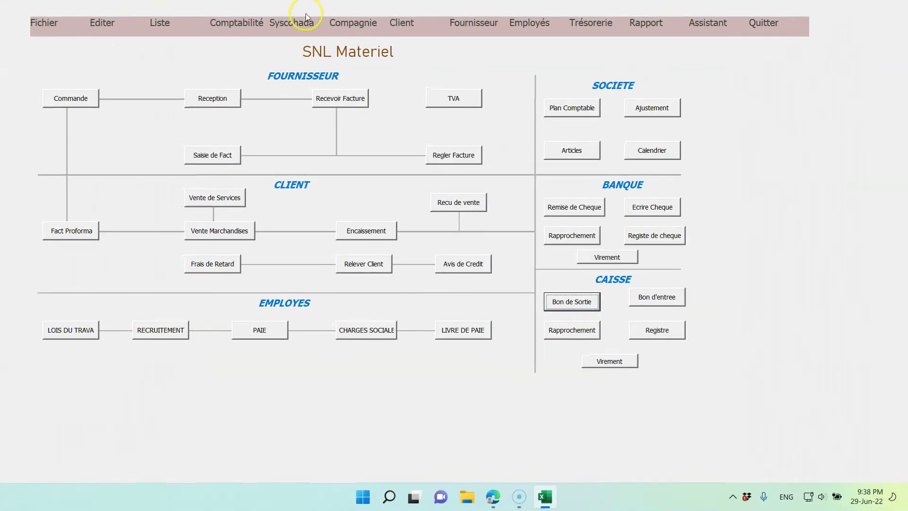
Open the Exercice 2022 journal and examine the latest entries for the new cash register's opening balance and the Home Depot cash payment
left_click(235, 25)
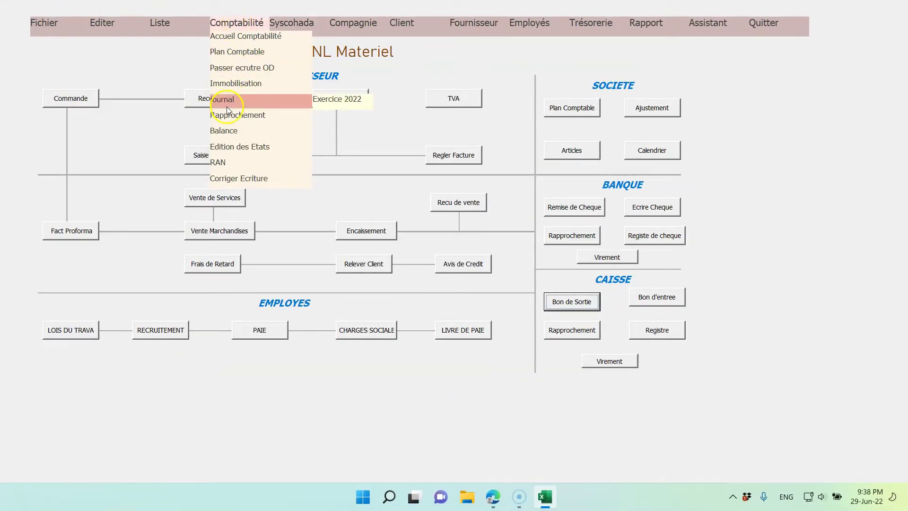
mouse_move(259, 107)
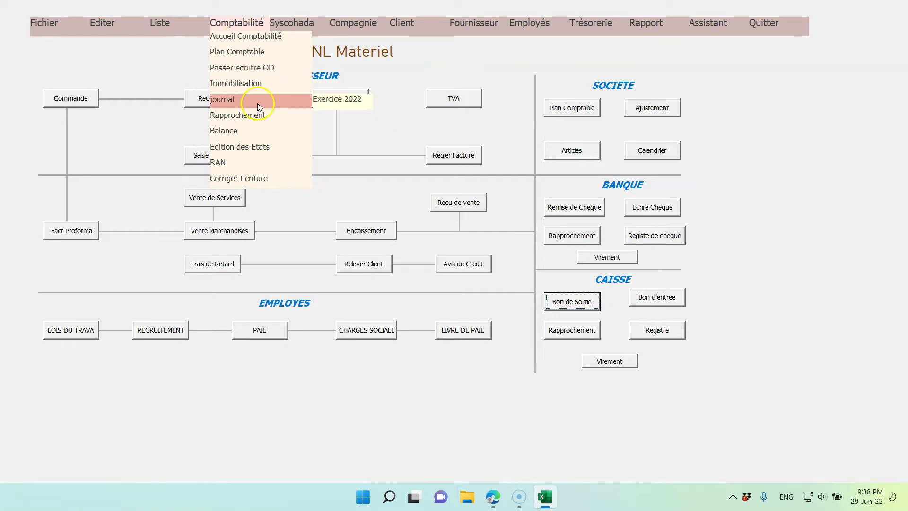
left_click(339, 99)
scroll(407, 195, "down", 1)
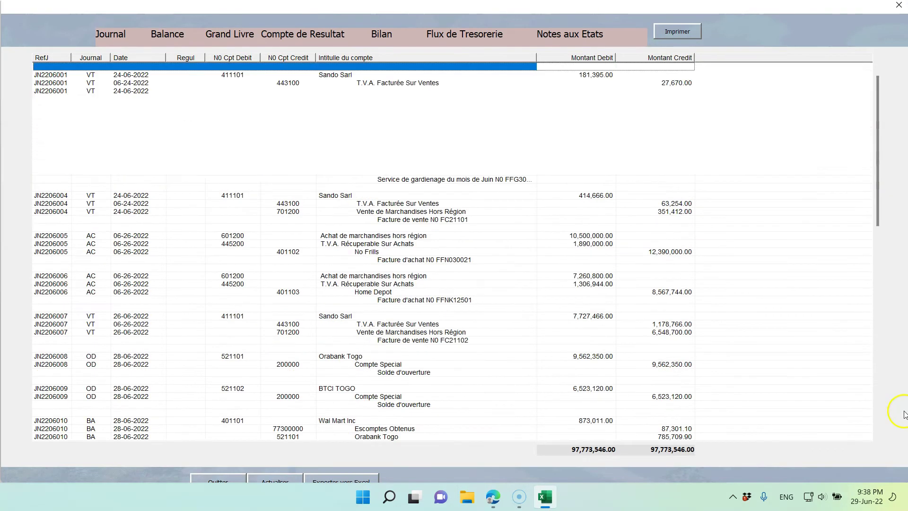
left_click_drag(880, 205, 876, 440)
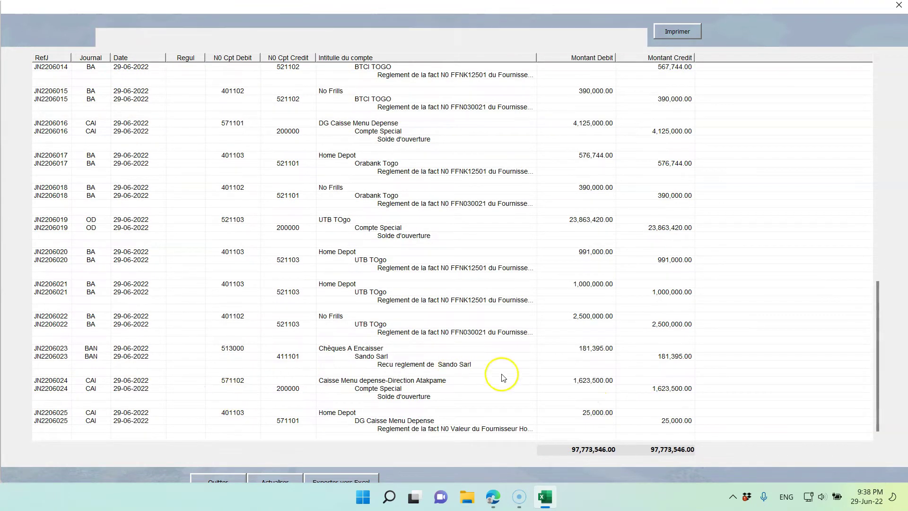
left_click(596, 380)
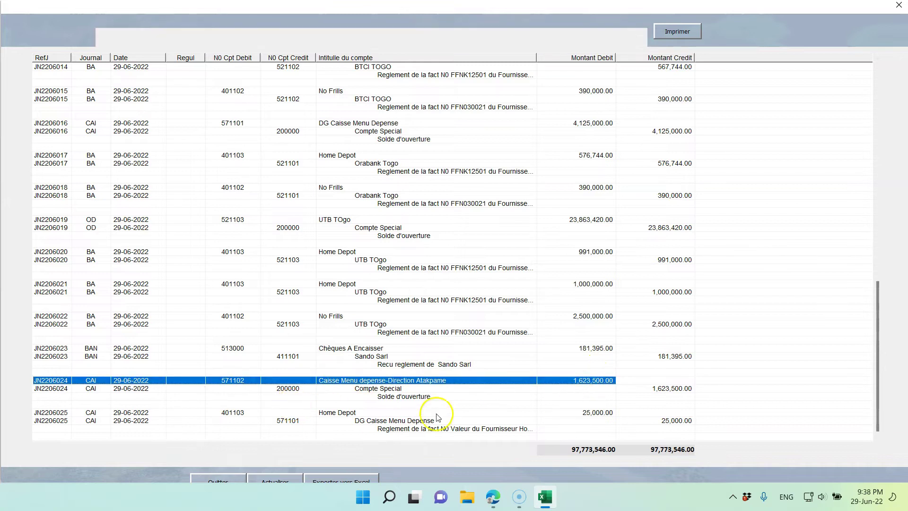
left_click(676, 420)
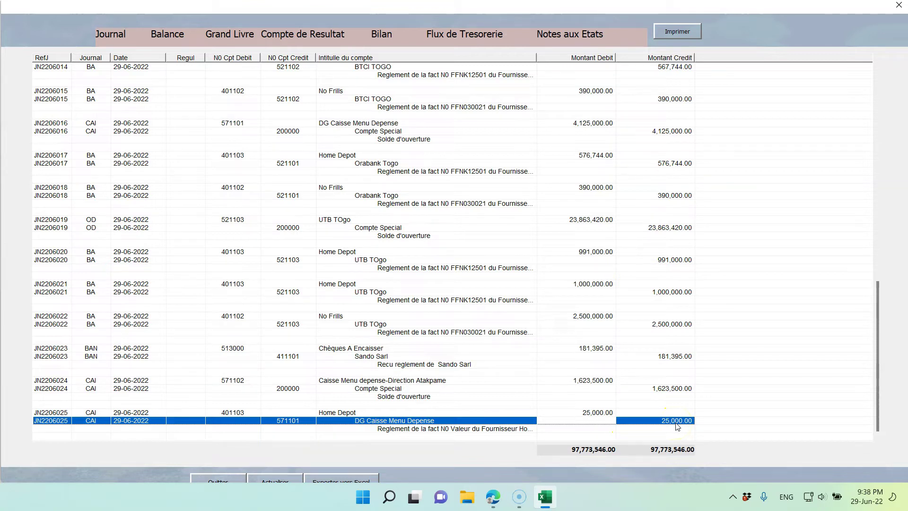
Examine the journal's debit and credit totals and the Home Depot cash payment entry, and close the journal
left_click(648, 450)
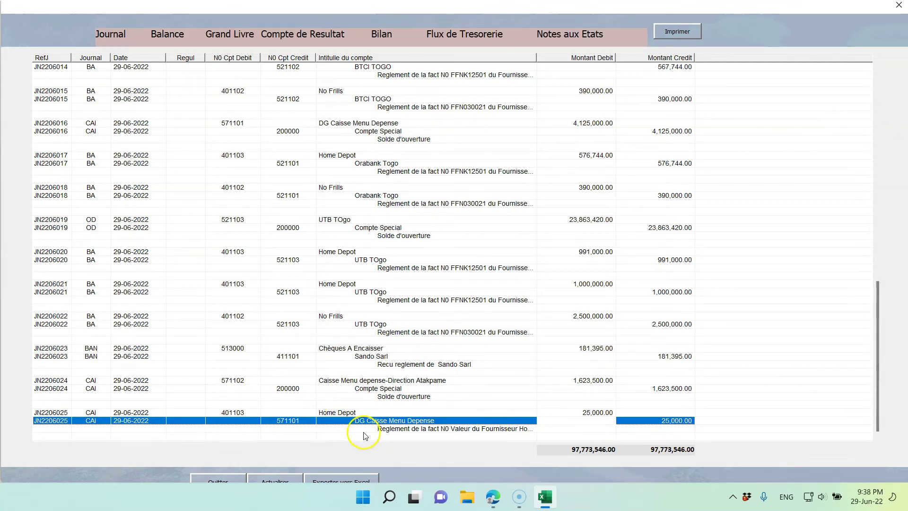
left_click(636, 413)
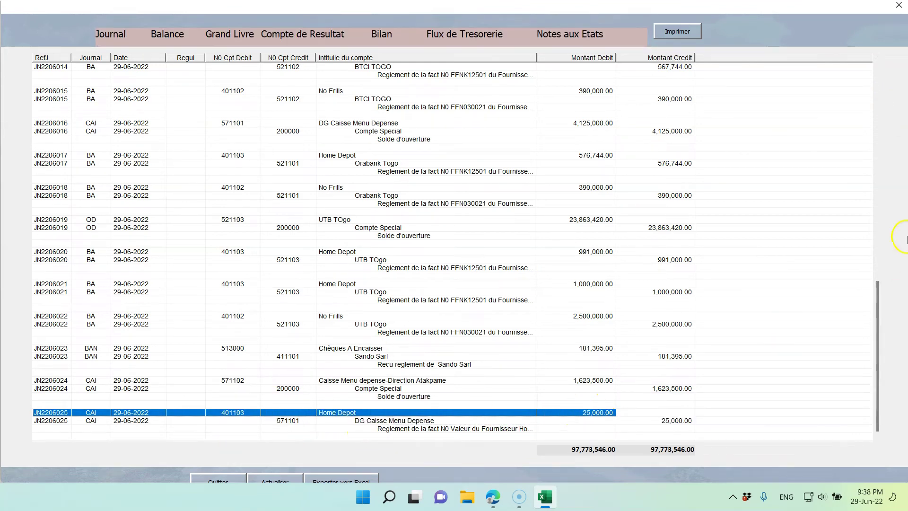
scroll(632, 162, "up", 3)
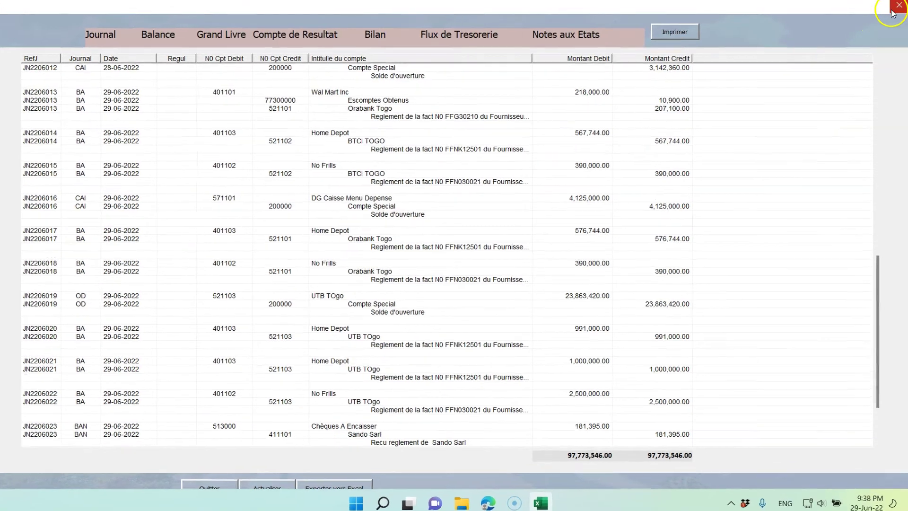
left_click(893, 11)
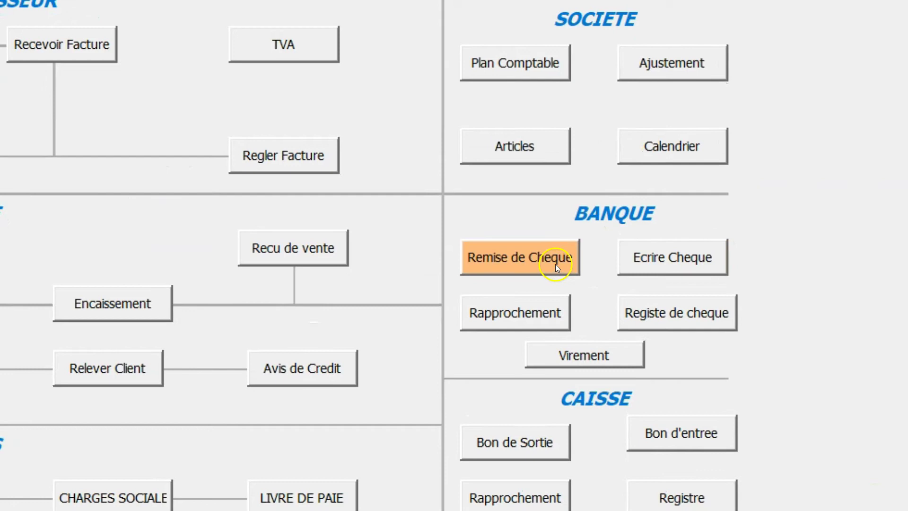
Start a cheque deposit, filter the payments by Cheque, and select the Sando Sarl payment for the bank
left_click(523, 260)
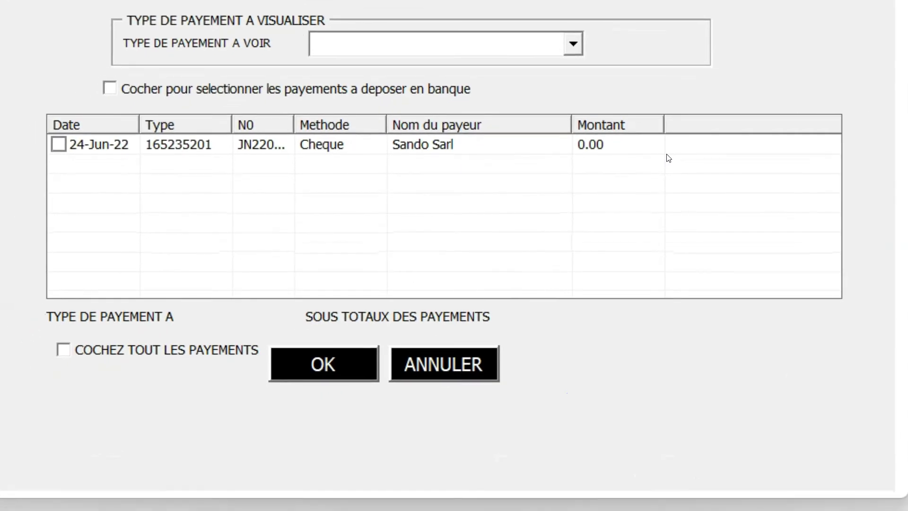
left_click(573, 44)
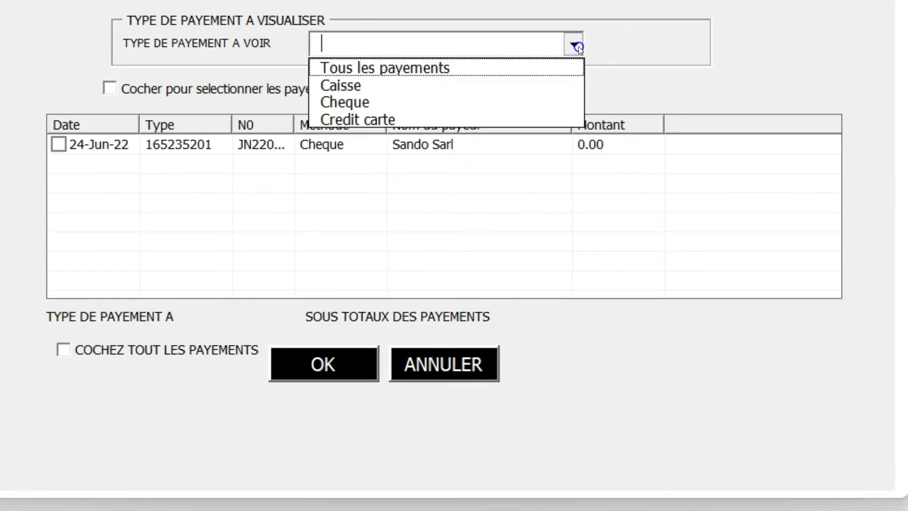
left_click(395, 101)
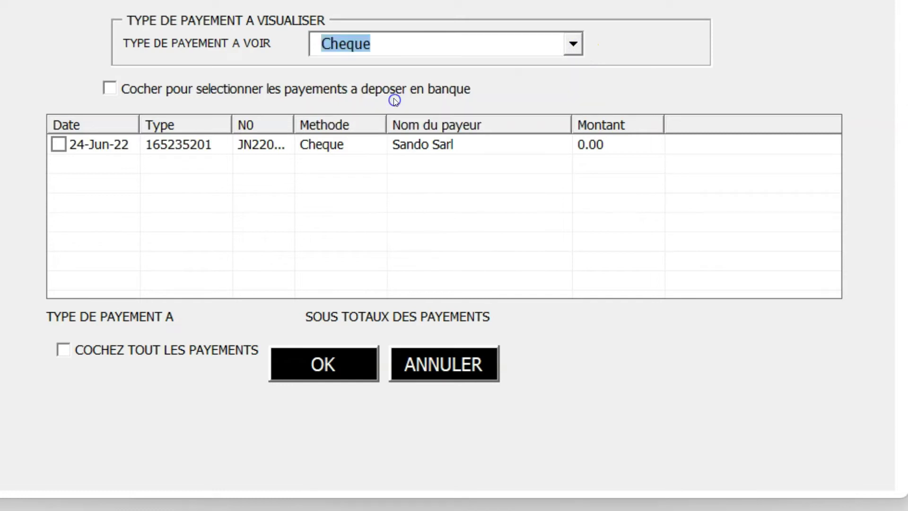
left_click(59, 146)
left_click(331, 381)
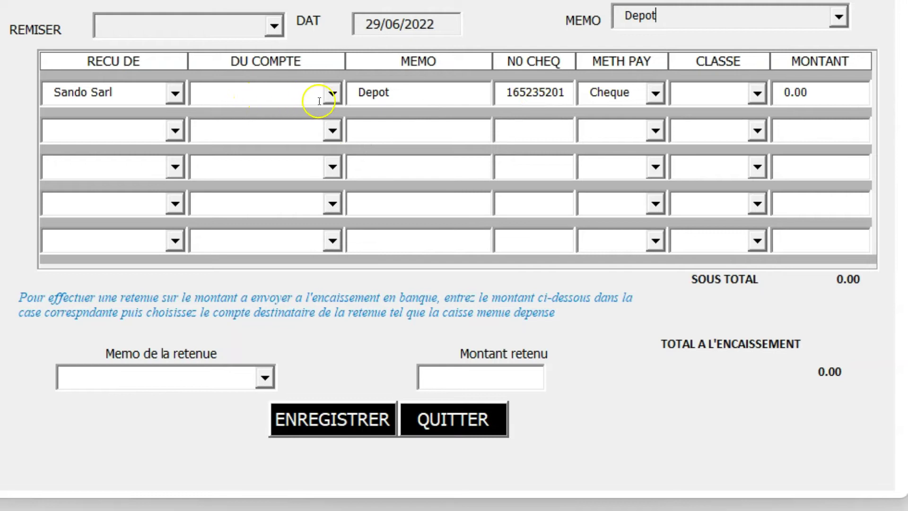
Assign account 411101 Sando Sarl to the deposit line, review the retention account choices, and quit without saving
left_click(333, 95)
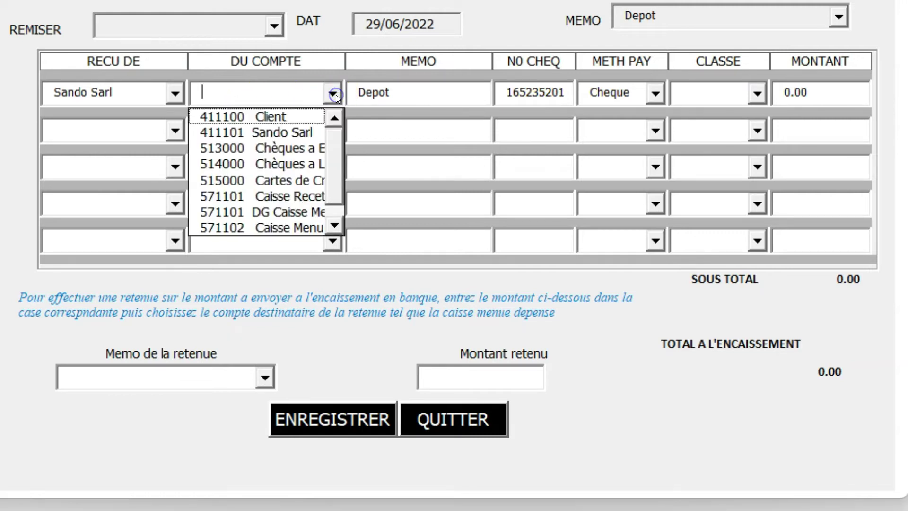
left_click(284, 135)
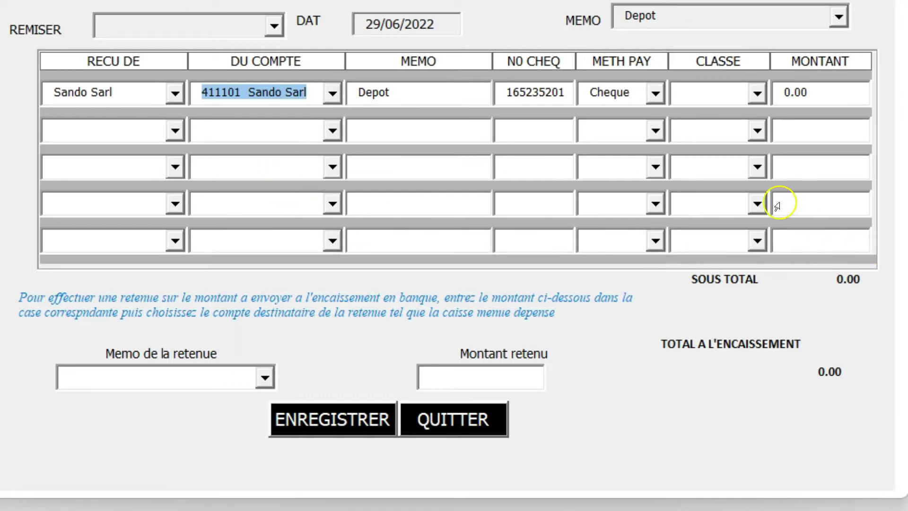
left_click(799, 95)
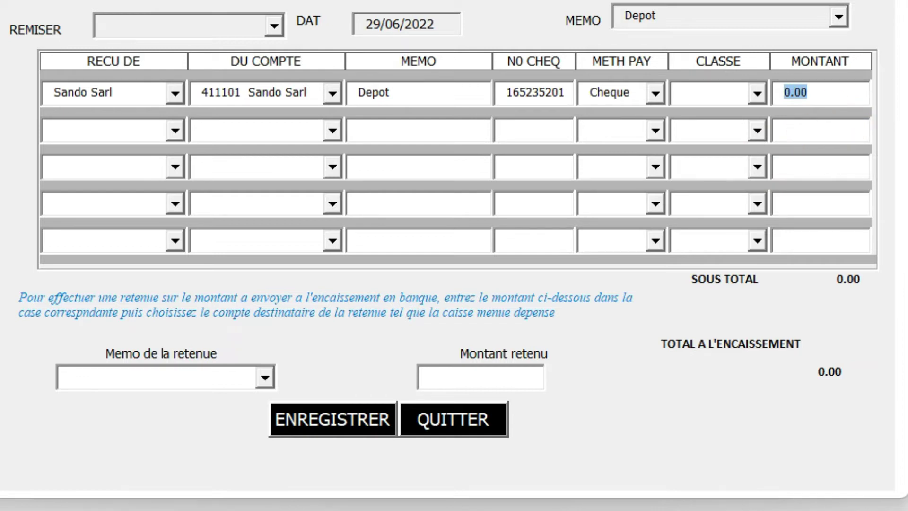
left_click(264, 379)
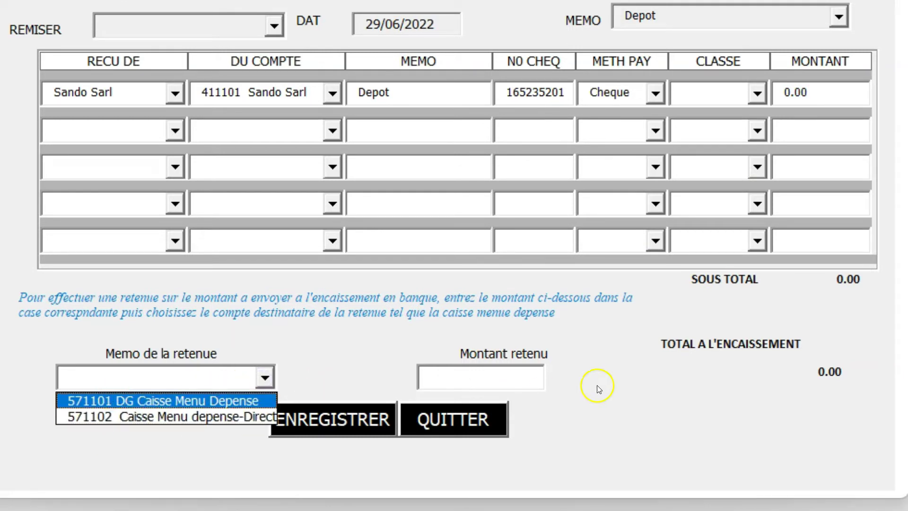
left_click(482, 376)
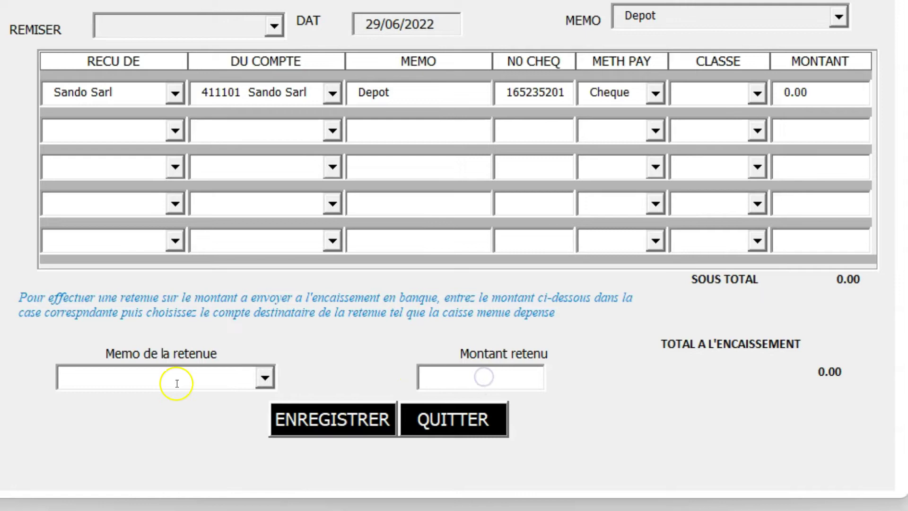
left_click(445, 419)
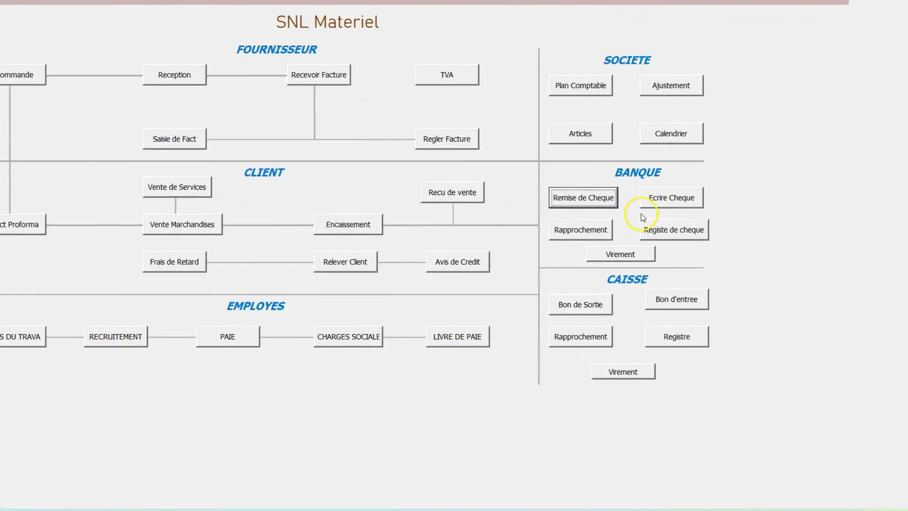
Open the bank reconciliation form and choose 521101 Orabank Togo as the bank to reconcile
left_click(580, 229)
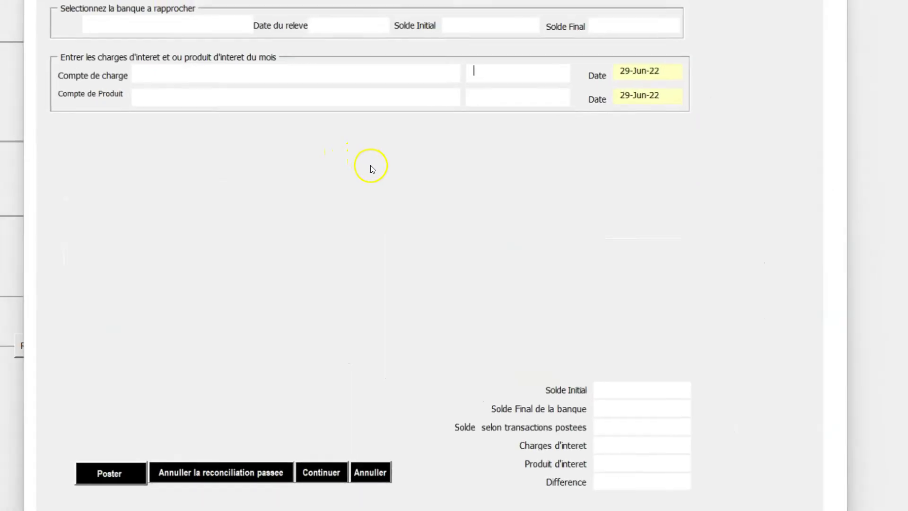
left_click(183, 25)
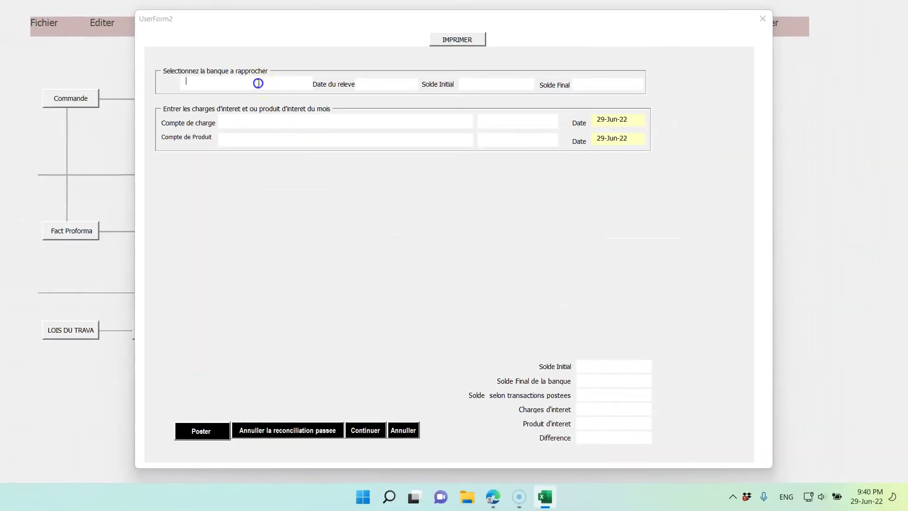
left_click(308, 85)
left_click(270, 99)
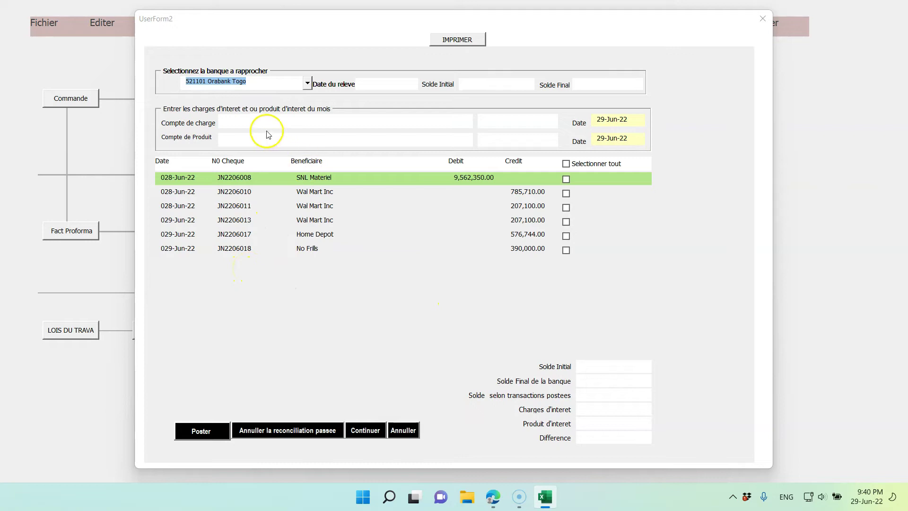
left_click(387, 87)
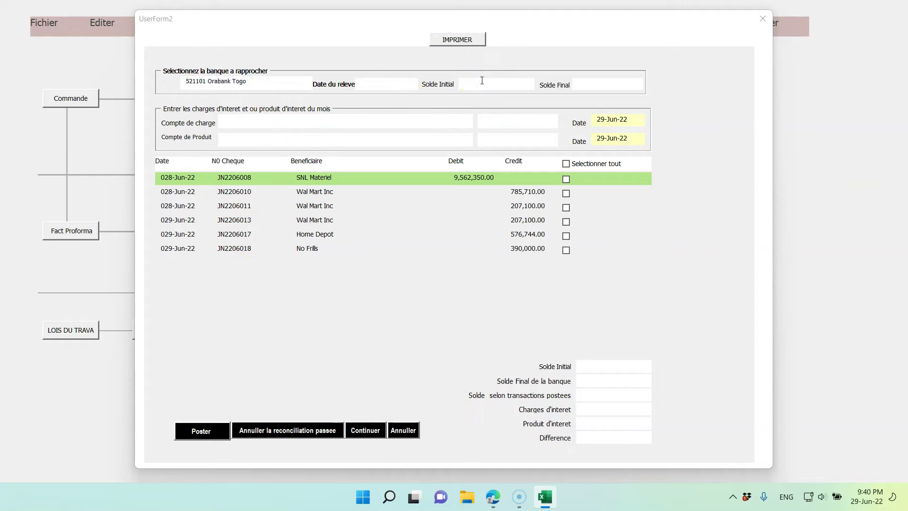
left_click(579, 83)
Set the reconciliation's charge account to 631800 Autres Frais Bancaires and review the available income accounts
left_click(226, 124)
left_click(468, 122)
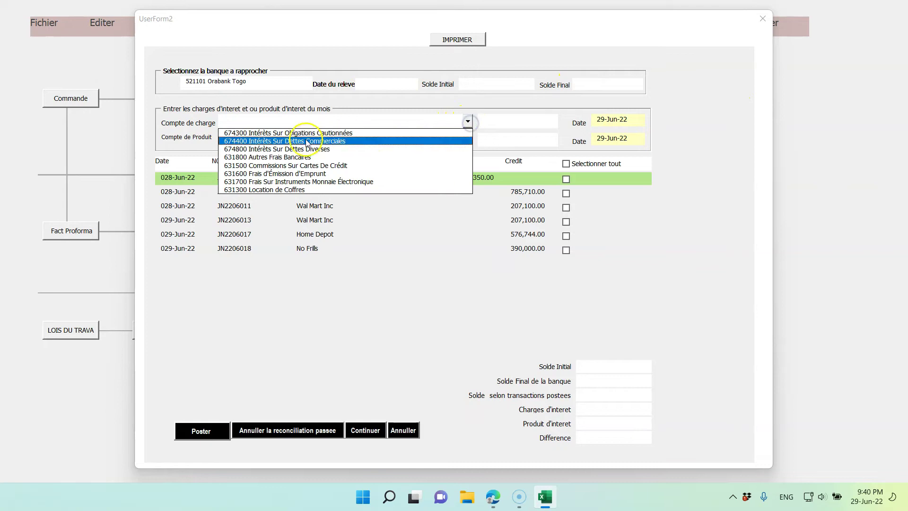
left_click(332, 160)
left_click(519, 124)
left_click(357, 141)
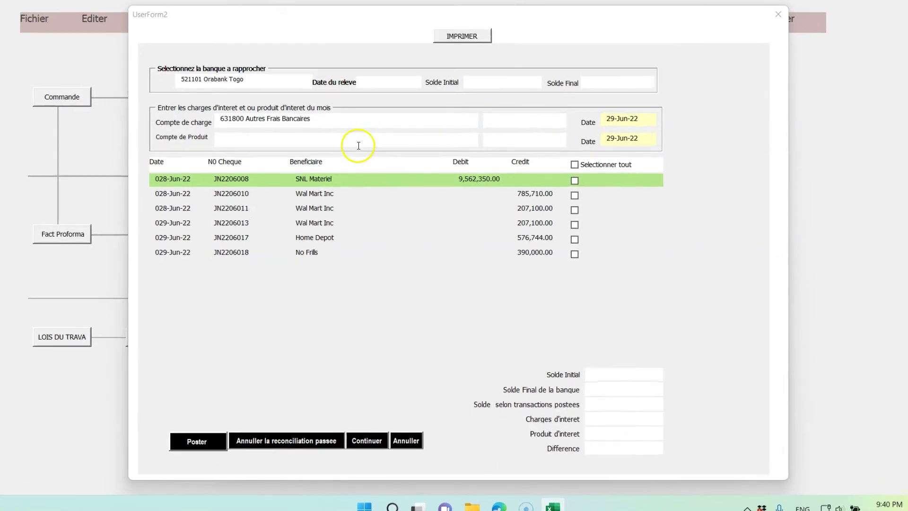
left_click(552, 144)
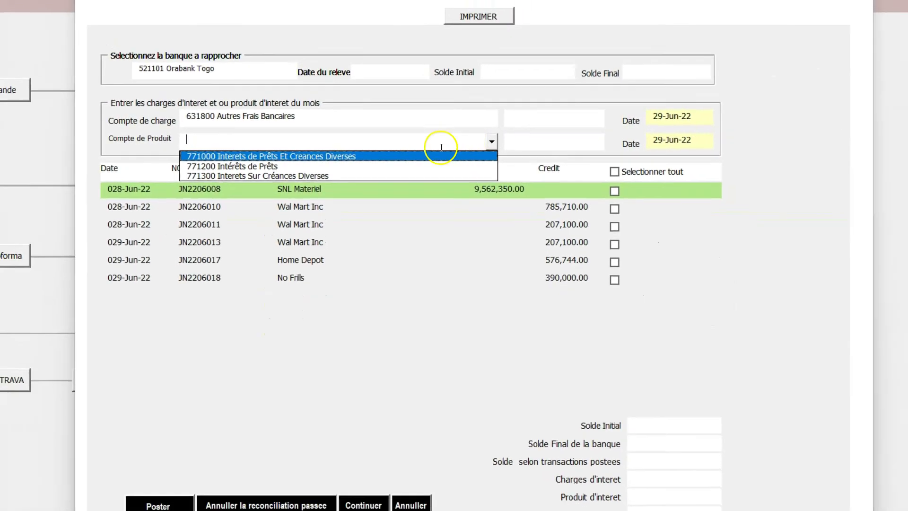
left_click(547, 126)
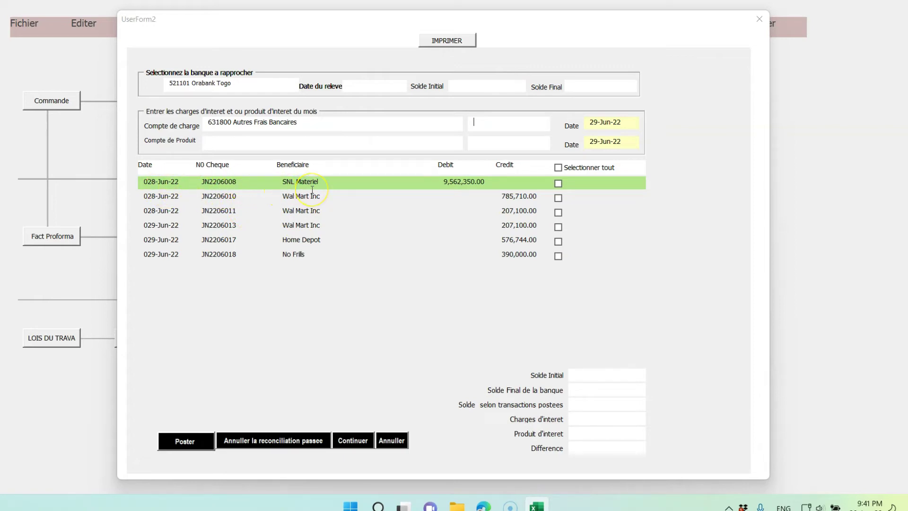
Mark the SNL Materiel, Wal Mart Inc and Home Depot transactions for reconciliation, leaving out the No Frills payment
left_click(560, 185)
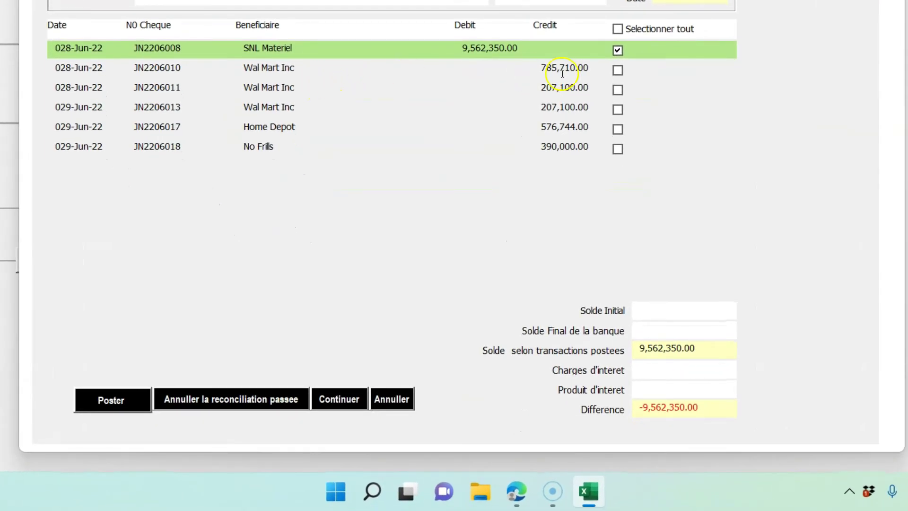
left_click(618, 71)
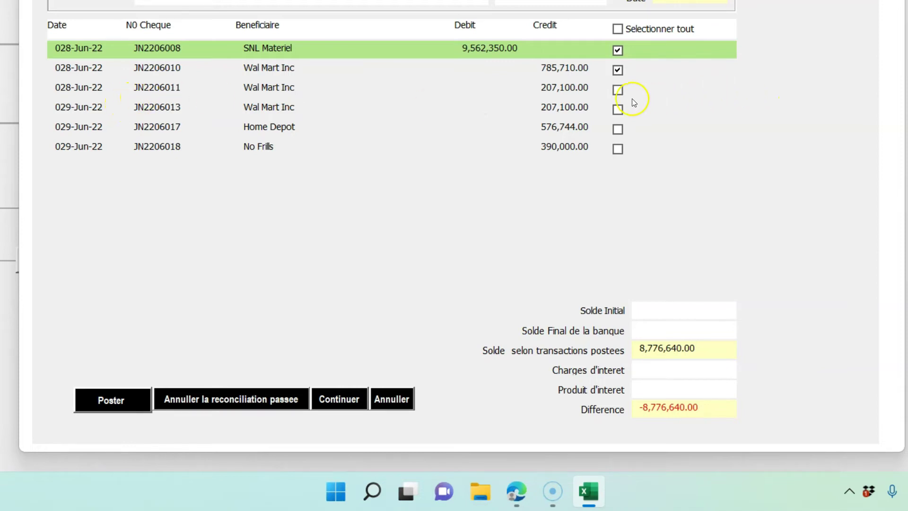
left_click(618, 90)
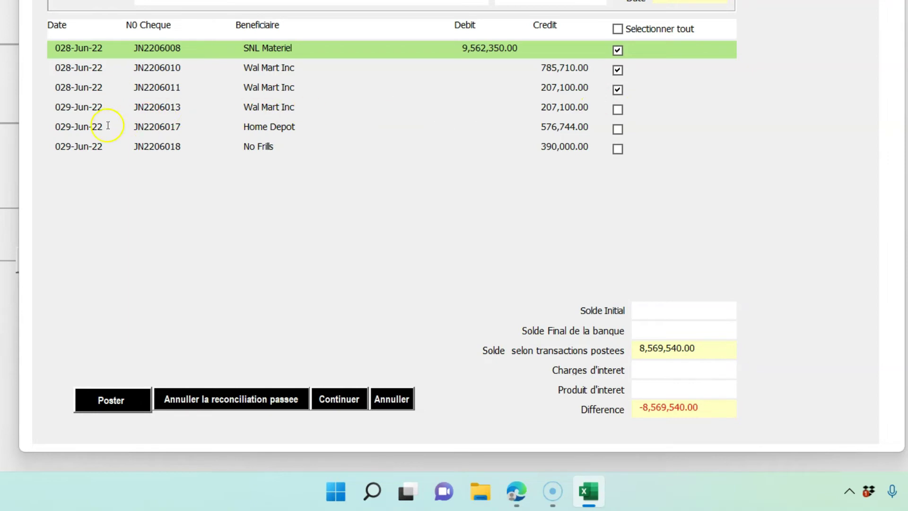
left_click(619, 114)
left_click(618, 130)
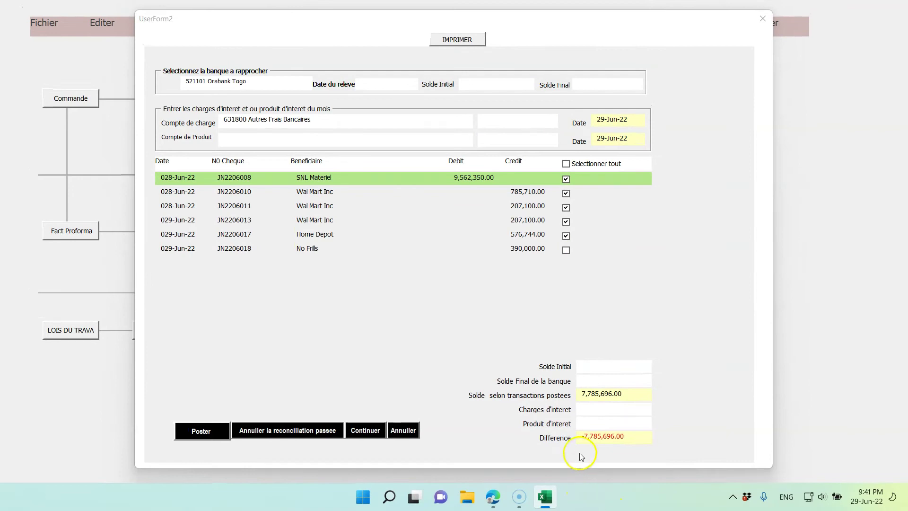
Set the amount of the Autres Frais Bancaires charge to 25000
left_click(584, 405)
left_click(590, 424)
left_click(585, 410)
left_click(514, 120)
type("25000")
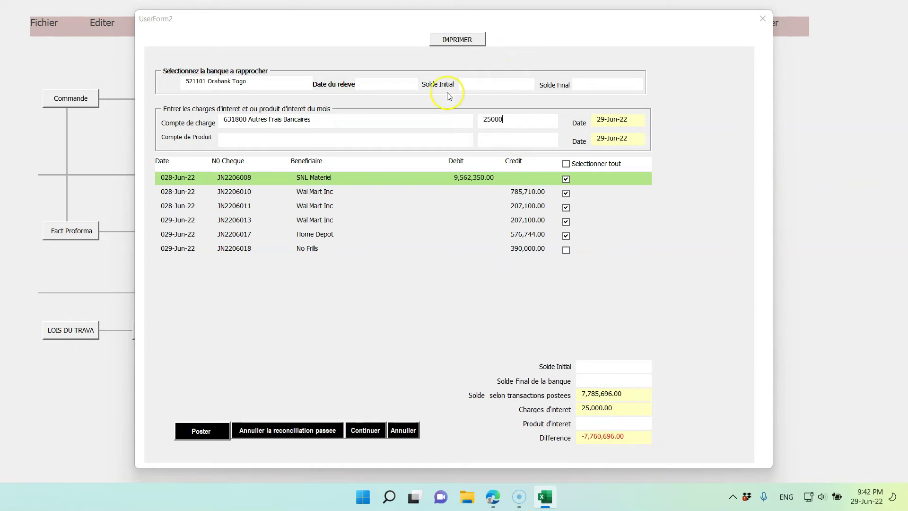
Set the income account to 771300 Interets Sur Créances Diverses with an amount of 32640
left_click(300, 141)
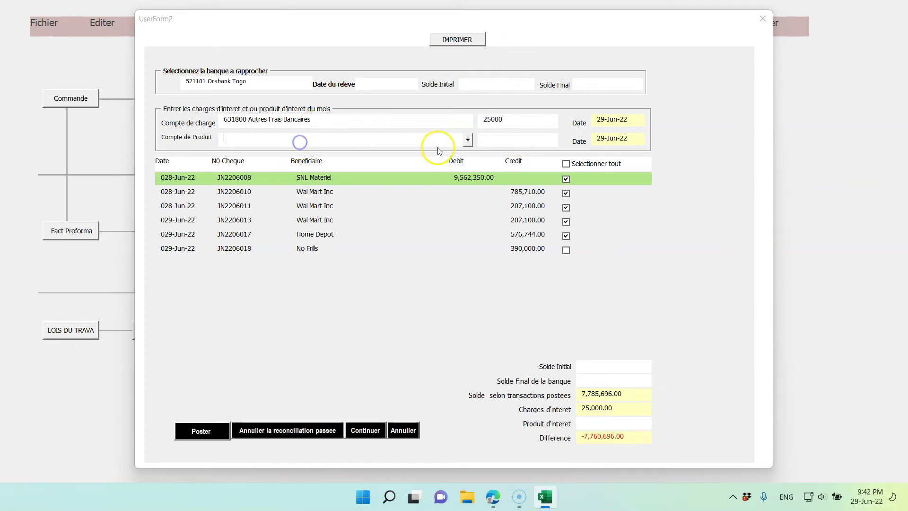
left_click(468, 139)
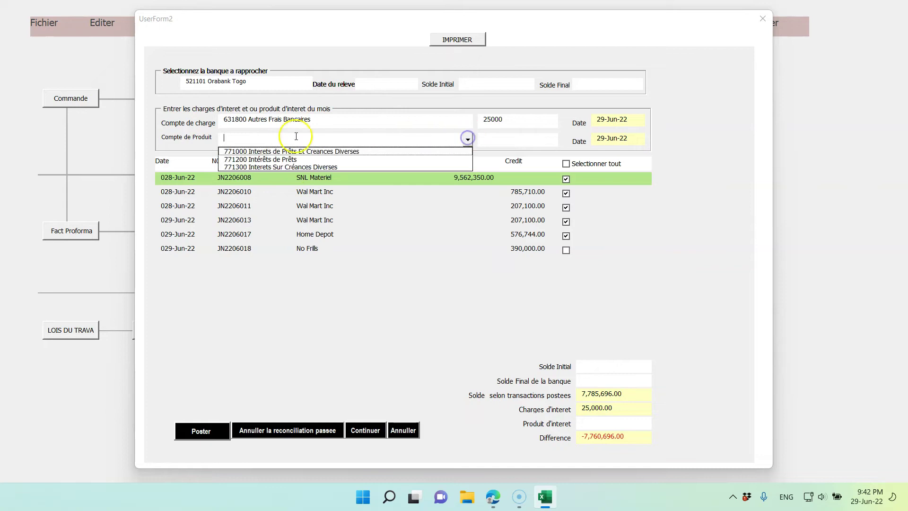
left_click(277, 168)
left_click(494, 137)
type("32640")
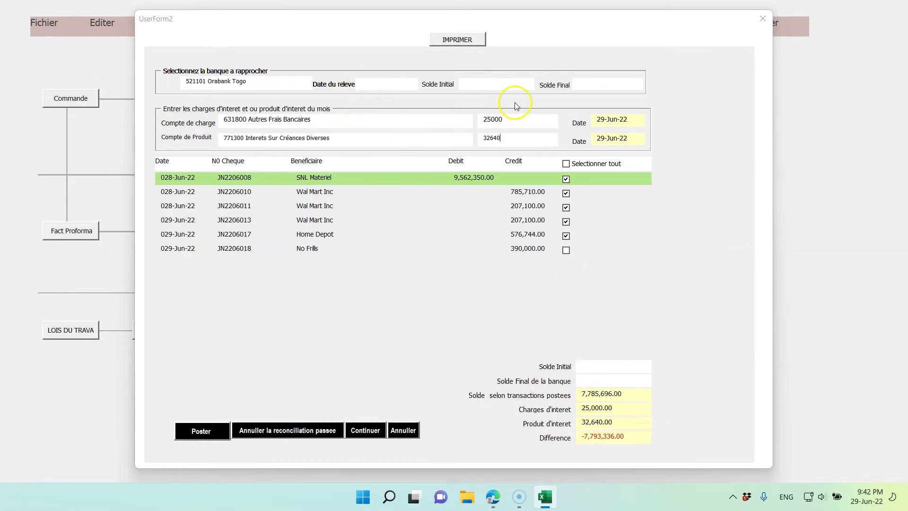
Set the final balance of the Orabank Togo reconciliation to 7793336 and leave the reconciliation form
left_click(504, 85)
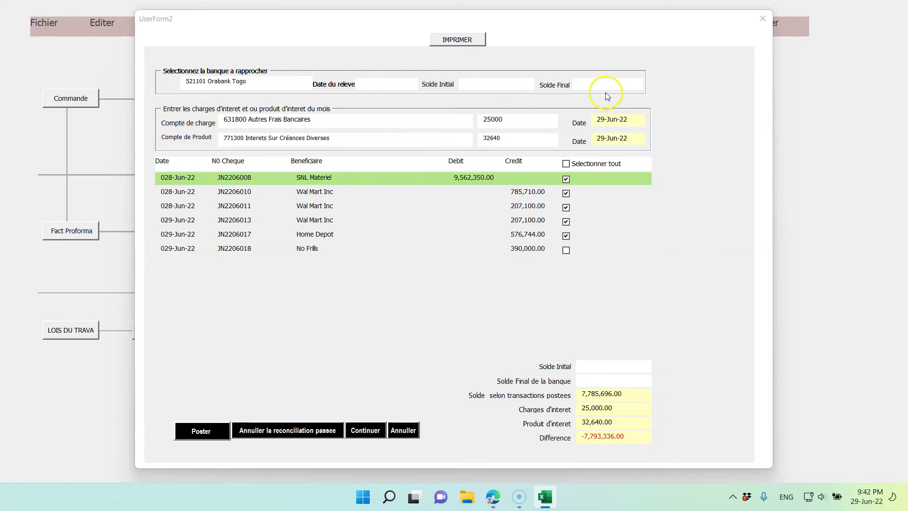
left_click(577, 83)
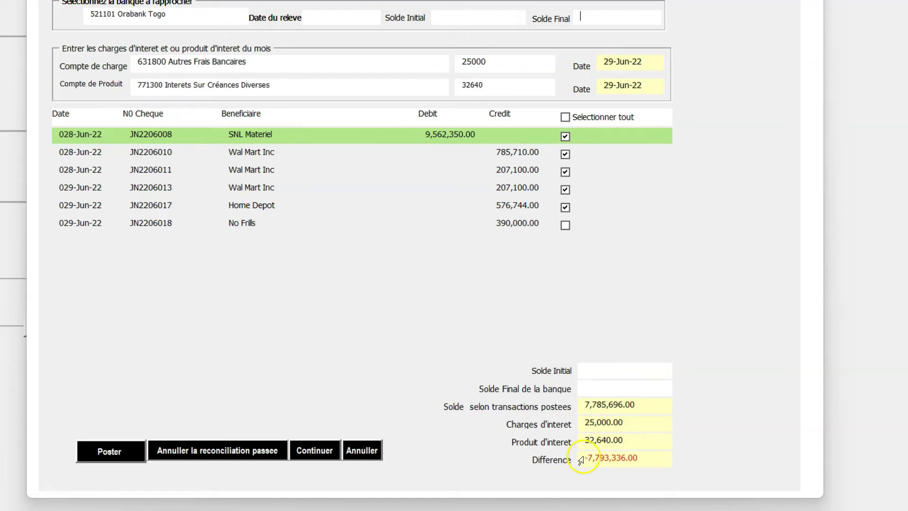
left_click(583, 19)
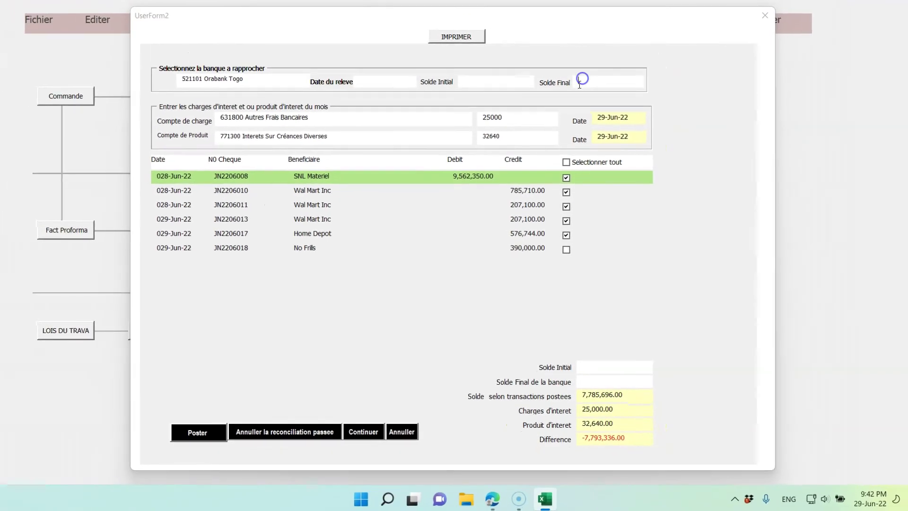
type("7793")
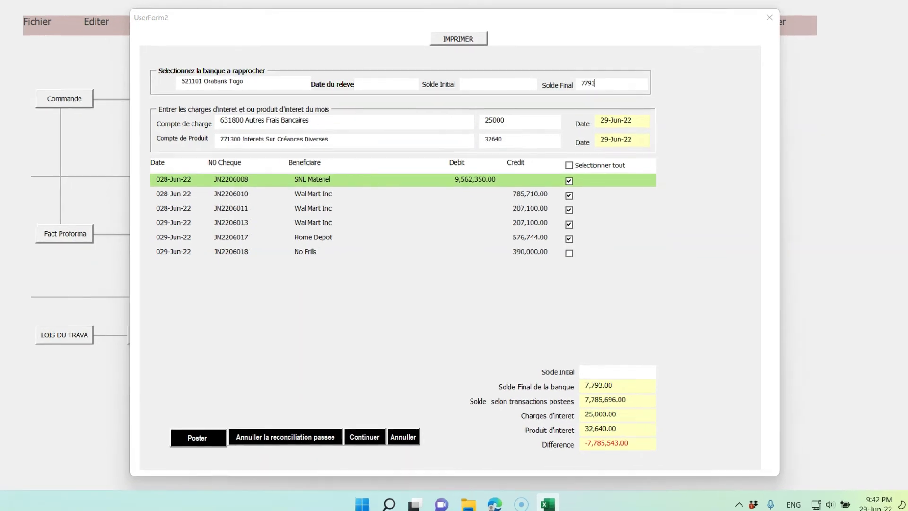
key("BackSpace")
key("BackSpace")
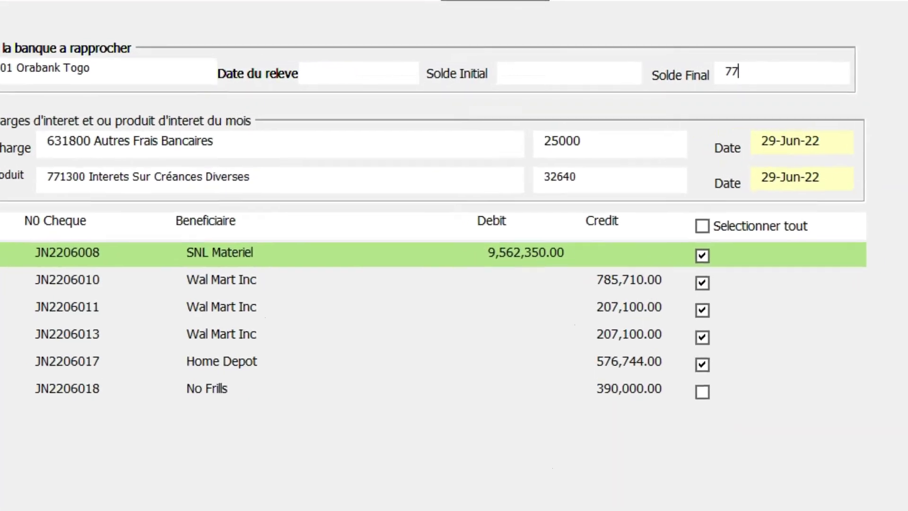
key("BackSpace")
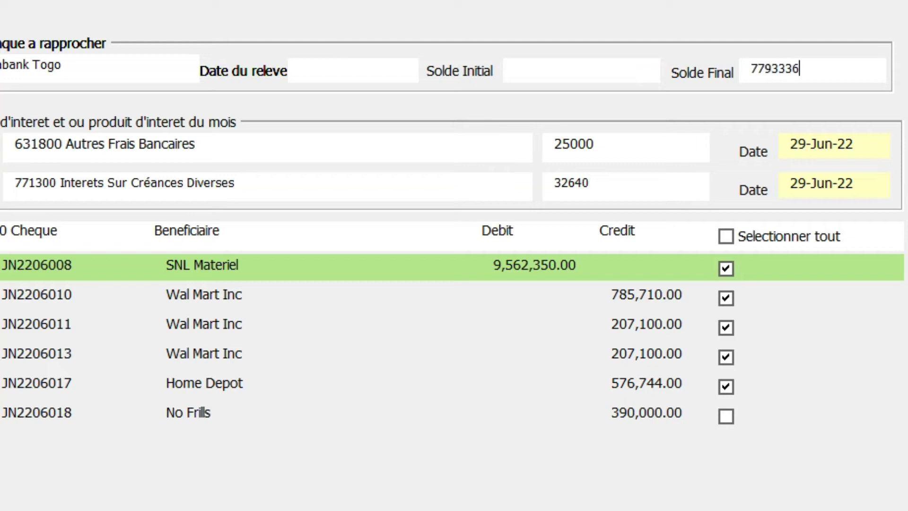
left_click(715, 471)
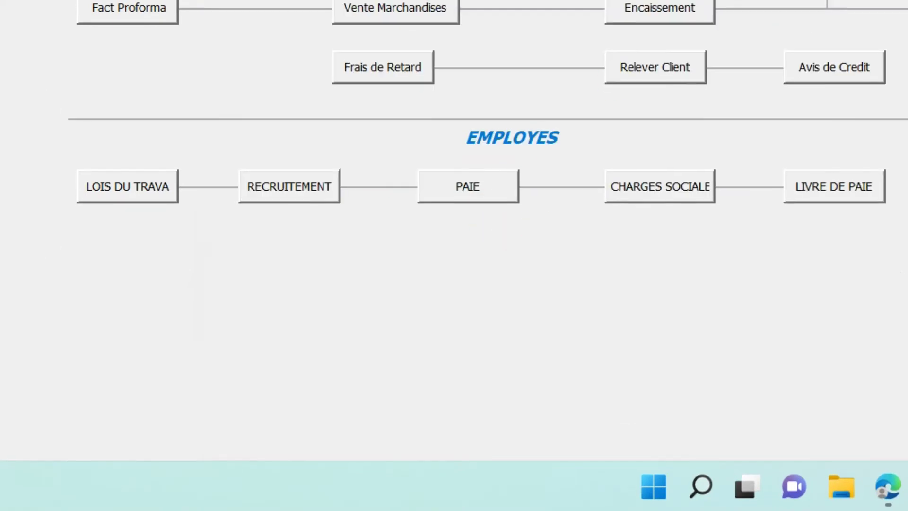
Examine the cheque register for Orabank Togo, BTCI TOGO, UTB TOgo and all banks in turn, and close it
left_click(654, 236)
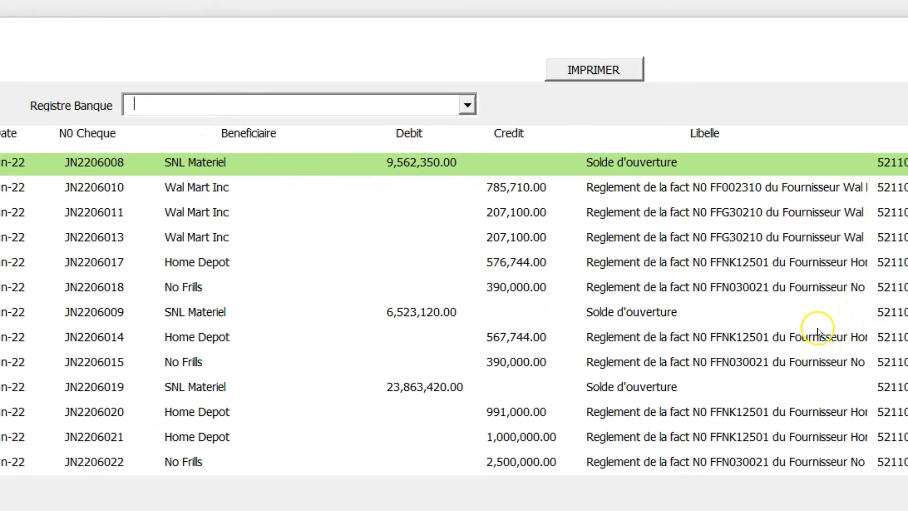
left_click(468, 105)
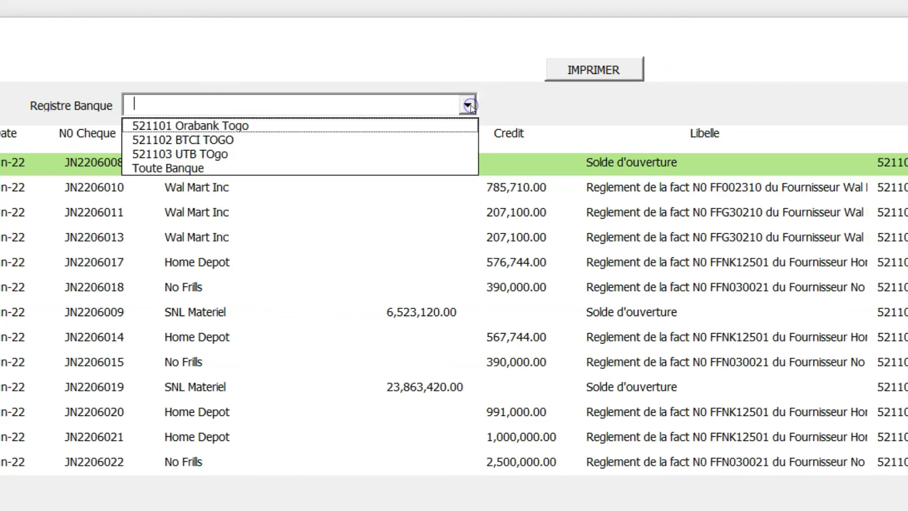
left_click(259, 125)
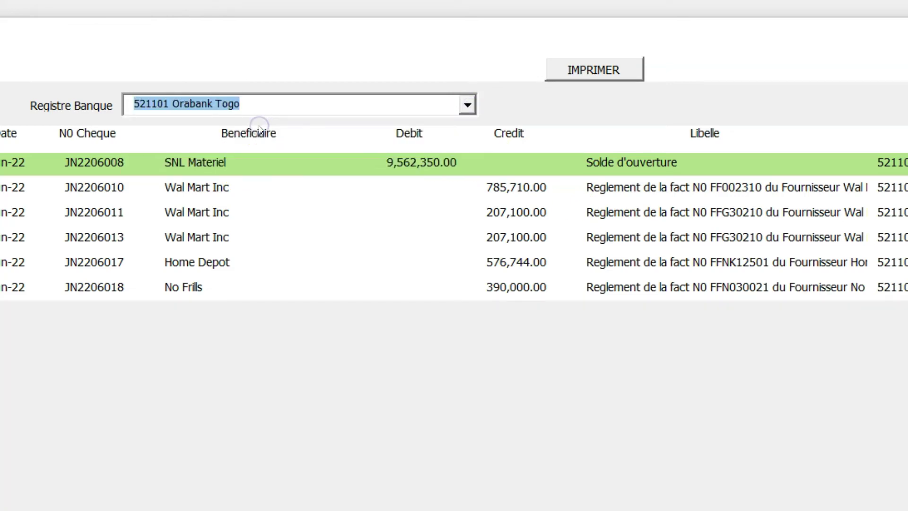
left_click(469, 105)
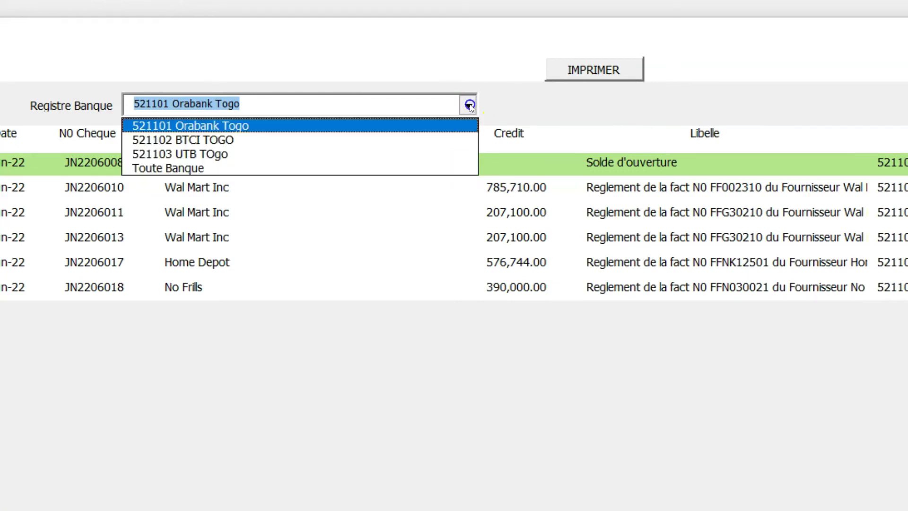
left_click(282, 139)
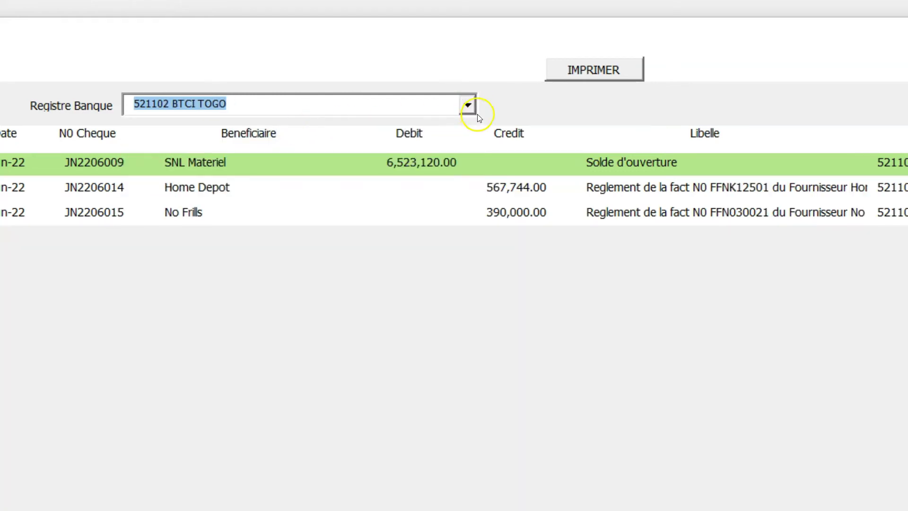
left_click(467, 104)
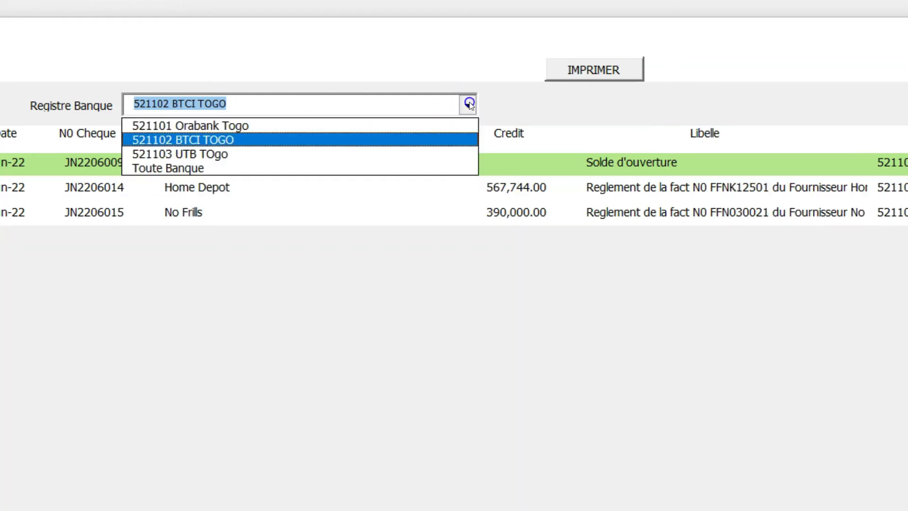
left_click(227, 155)
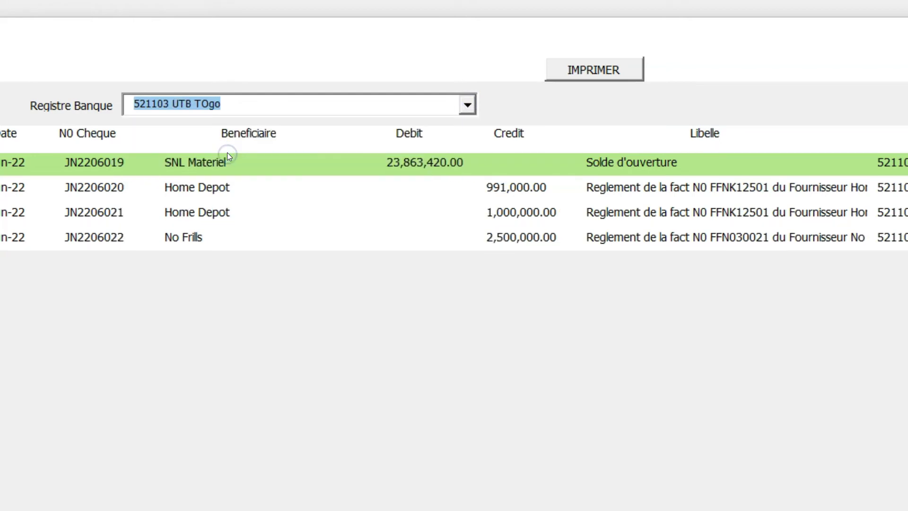
left_click(467, 105)
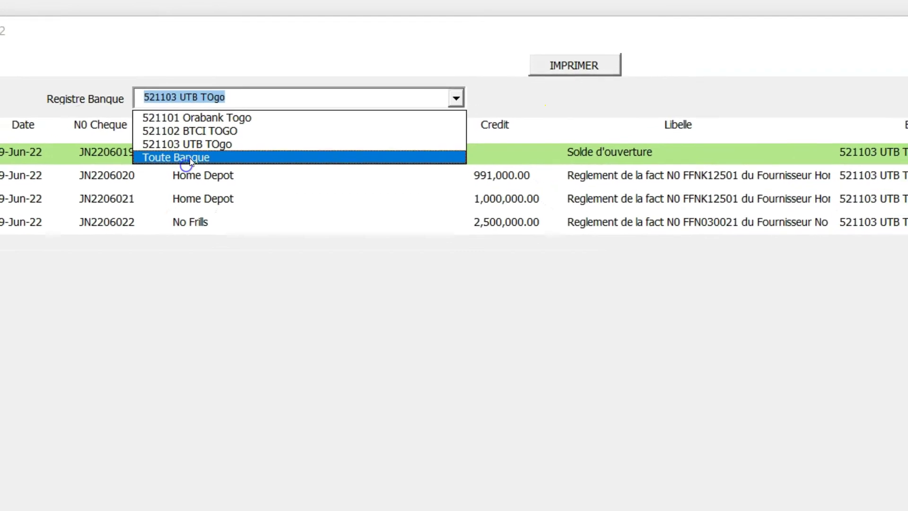
left_click(178, 169)
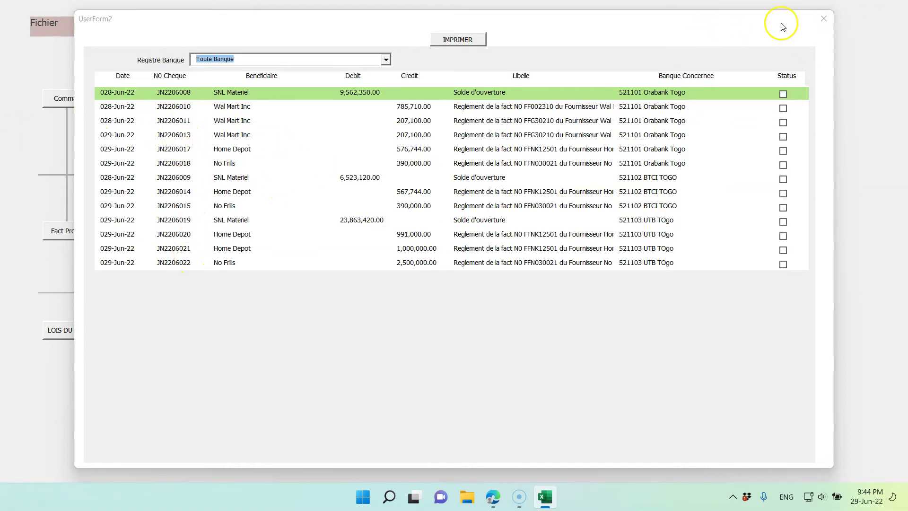
left_click(823, 19)
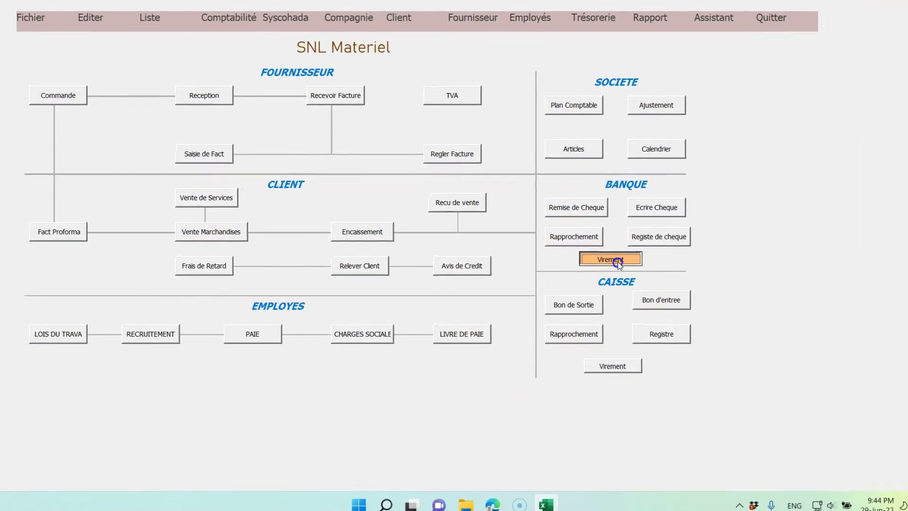
Start a bank transfer from 521101 Orabank Togo to 571101 DG Caisse Menu Depense
left_click(615, 259)
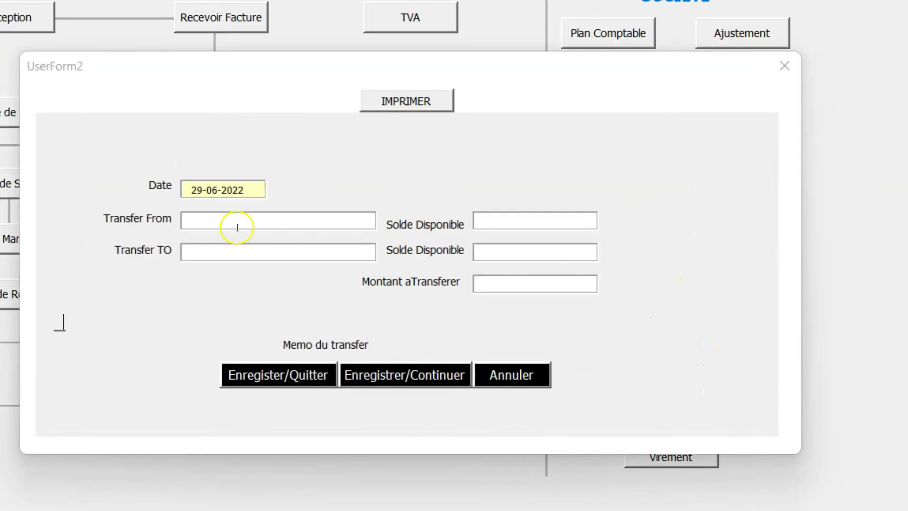
left_click(238, 221)
left_click(368, 221)
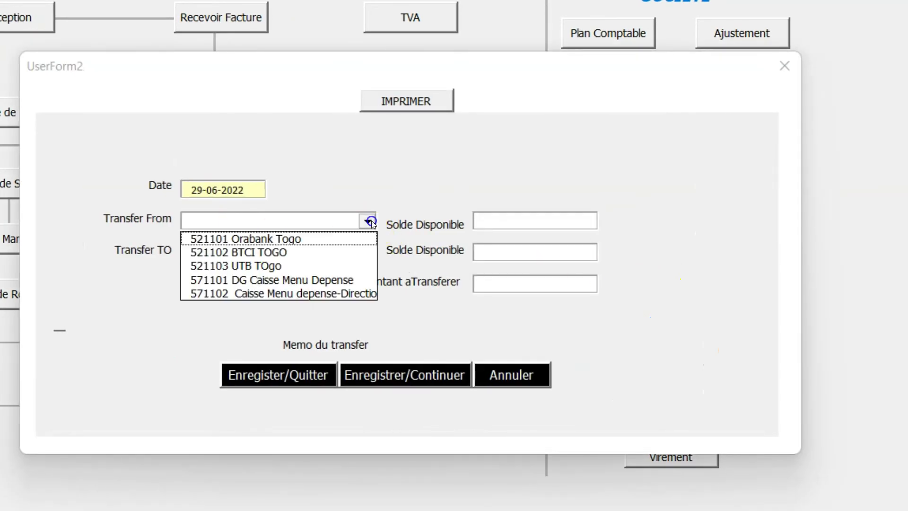
left_click(255, 238)
left_click(357, 246)
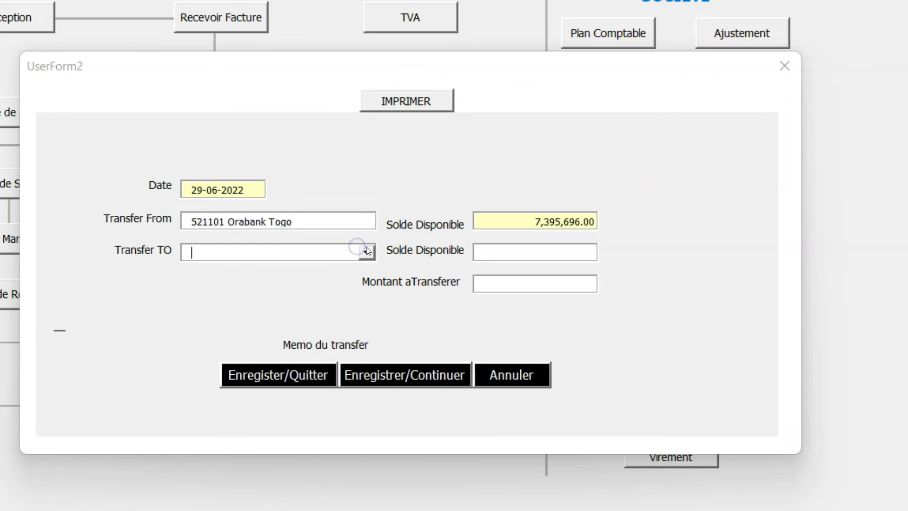
left_click(366, 251)
left_click(308, 313)
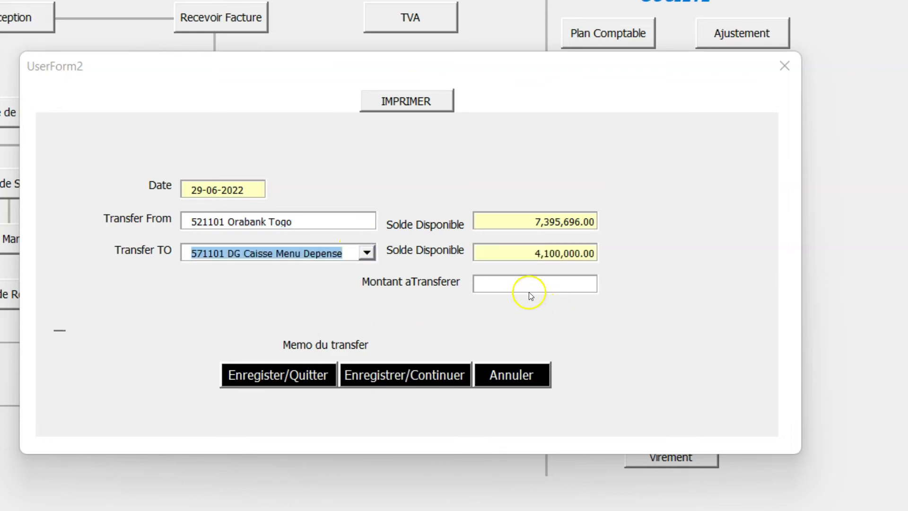
Set the transfer amount to 95000, then save the transfer and exit the form
left_click(506, 280)
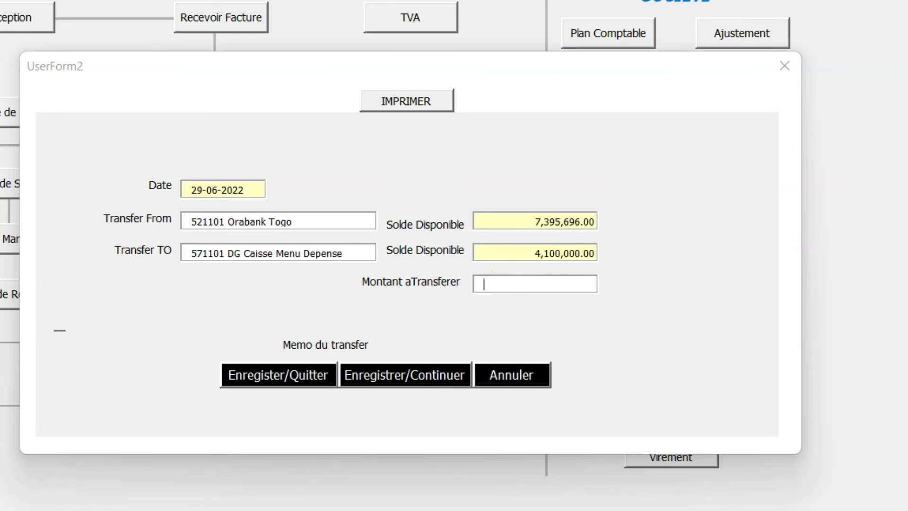
type("95000")
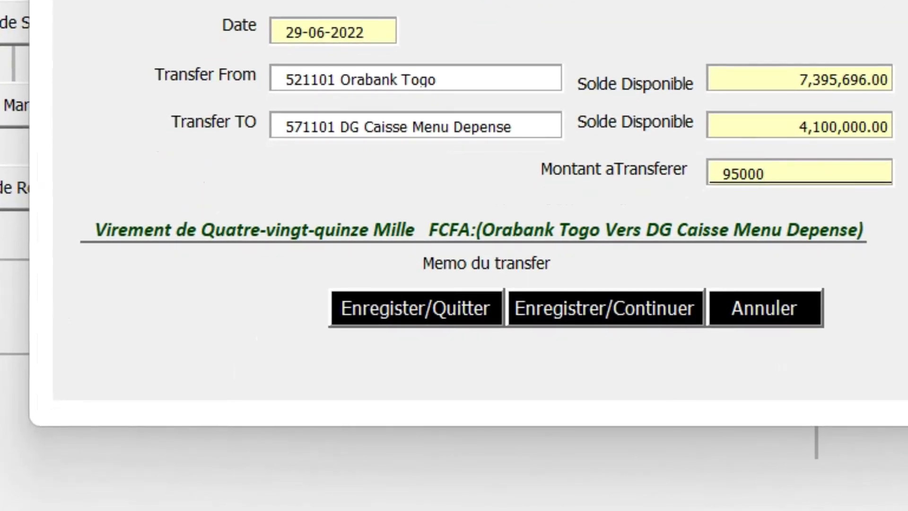
left_click(385, 313)
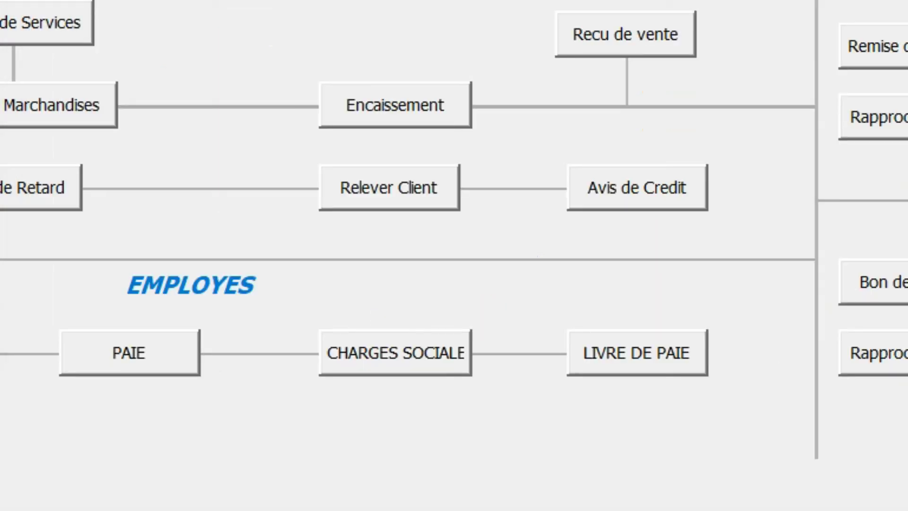
Examine the transfer's entries at the end of the Exercice 2022 journal, and close the journal
left_click(204, 51)
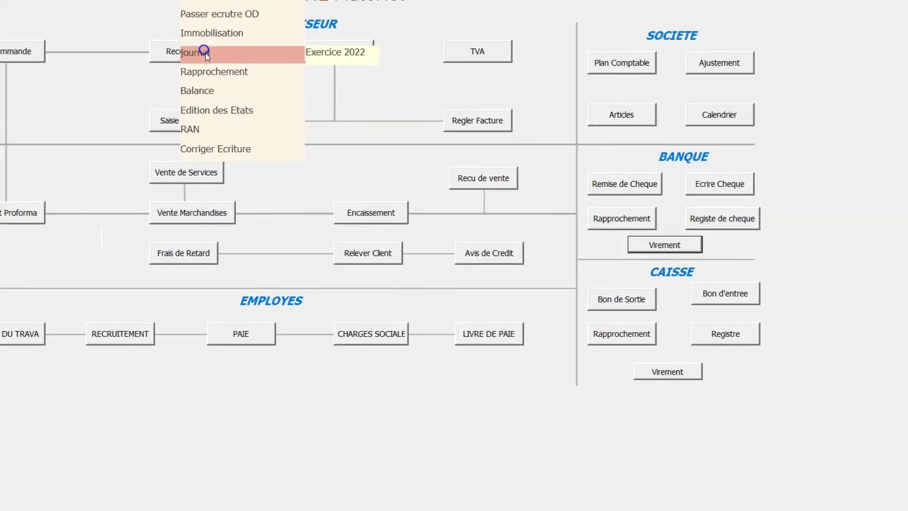
left_click(231, 23)
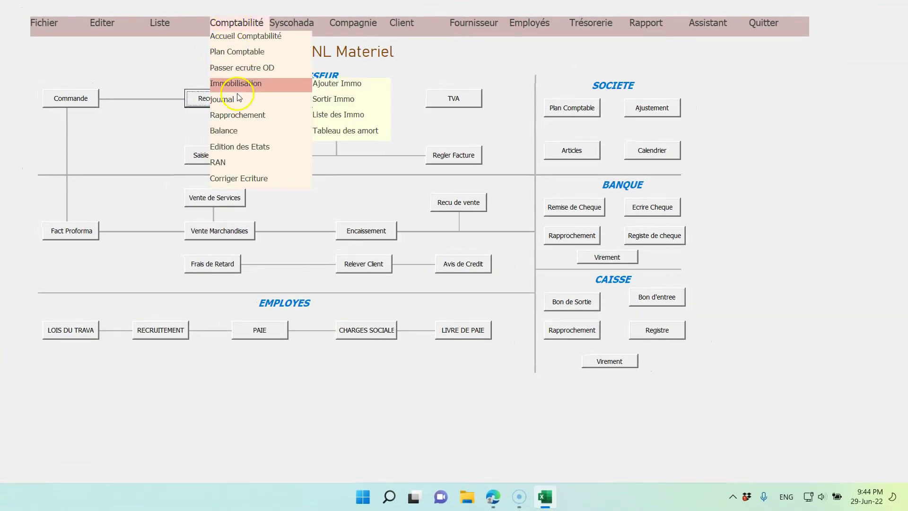
left_click(346, 100)
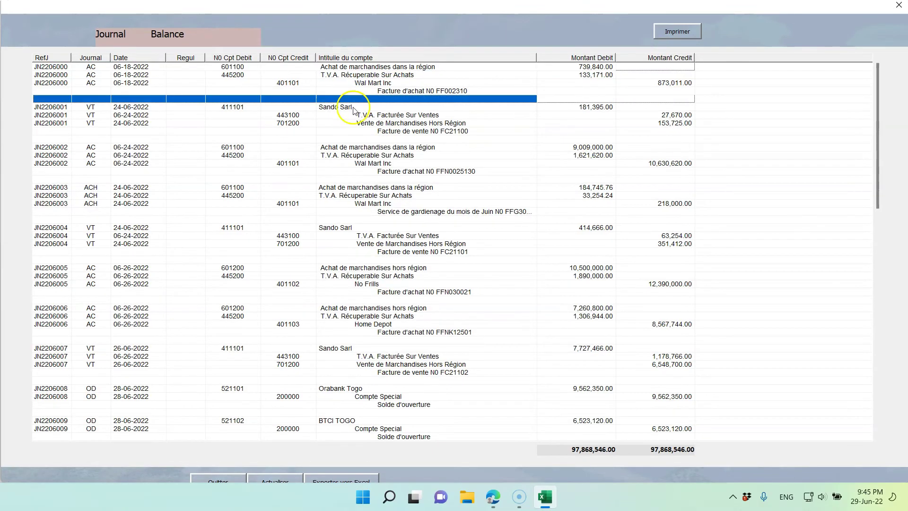
left_click_drag(877, 198, 889, 442)
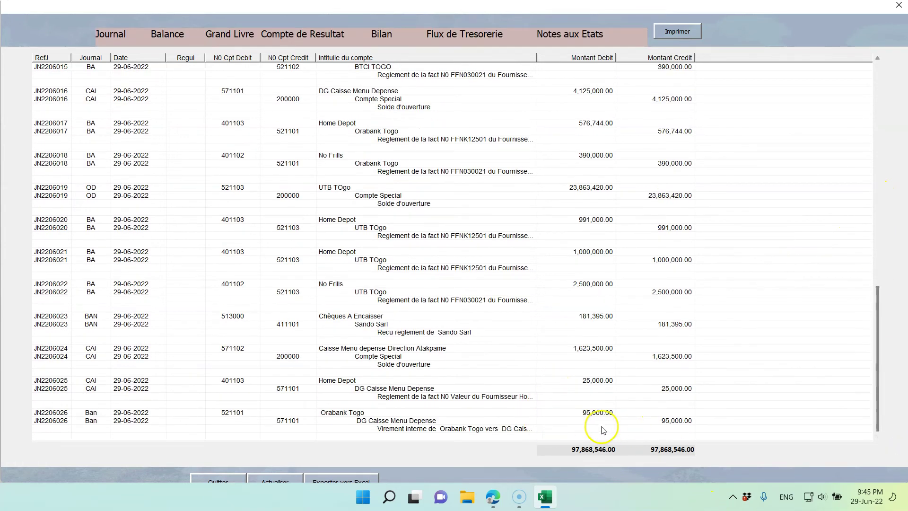
left_click(259, 428)
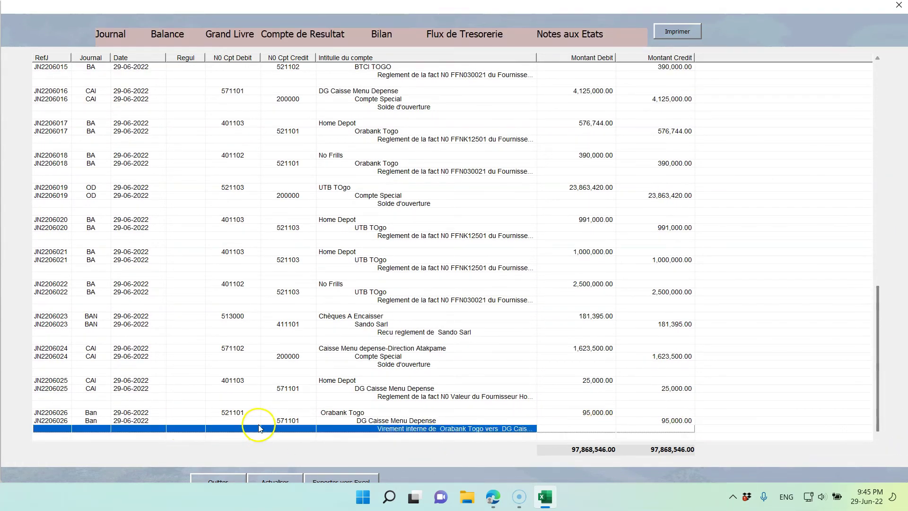
left_click(372, 406)
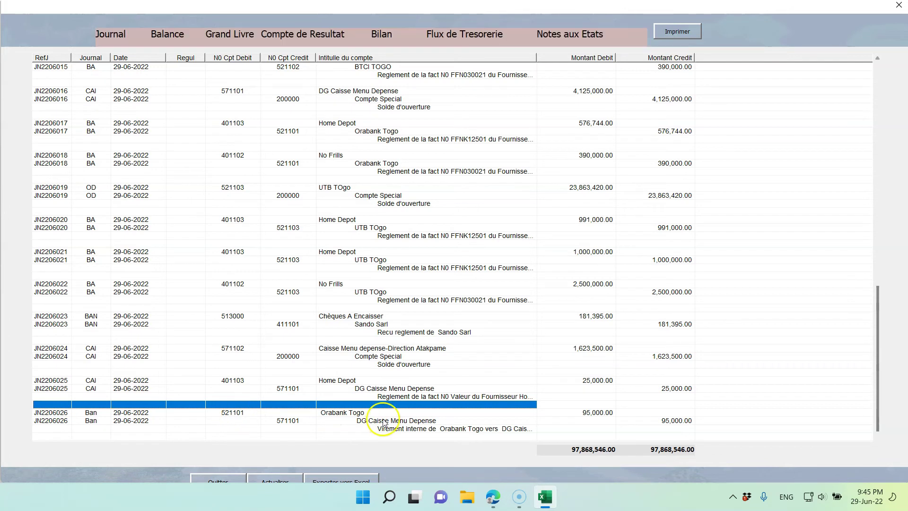
left_click(353, 412)
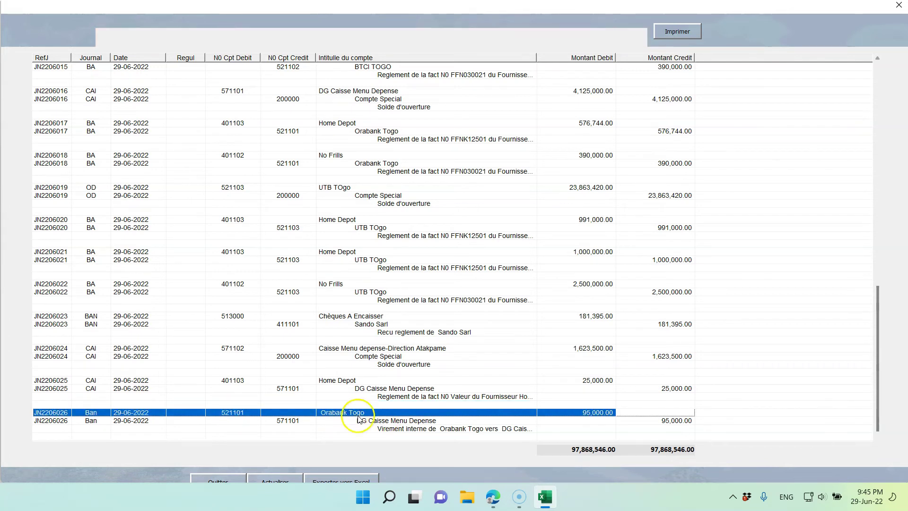
left_click(382, 421)
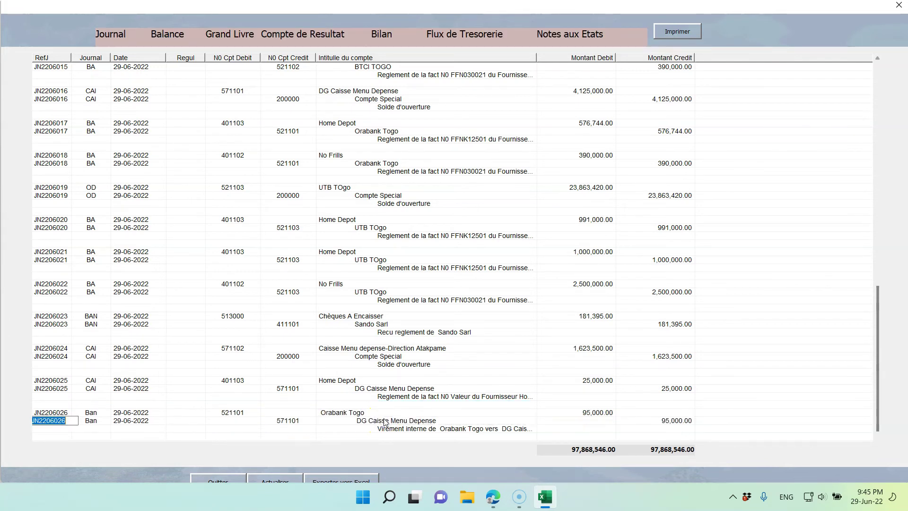
left_click(899, 5)
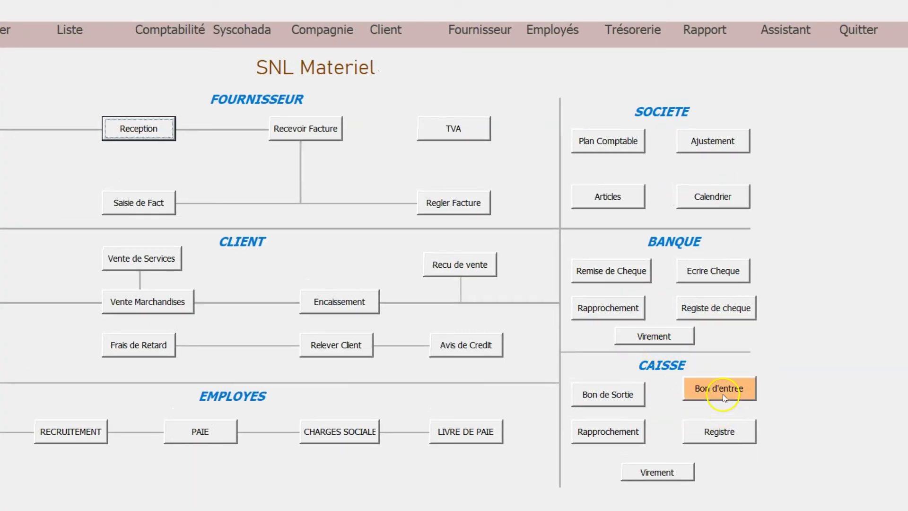
Check the available balance of 571101 DG Caisse Menu Depense in a Bon de Sortie cash voucher, and close the voucher
left_click(616, 402)
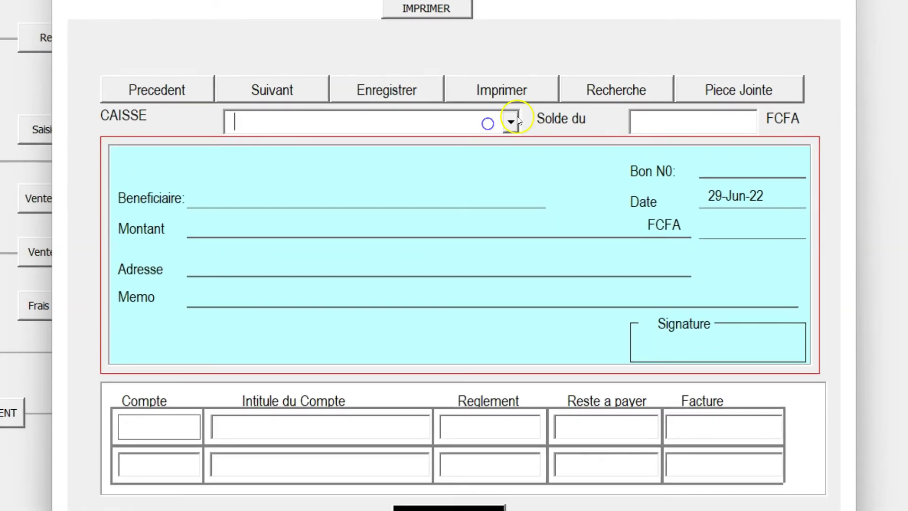
left_click(509, 140)
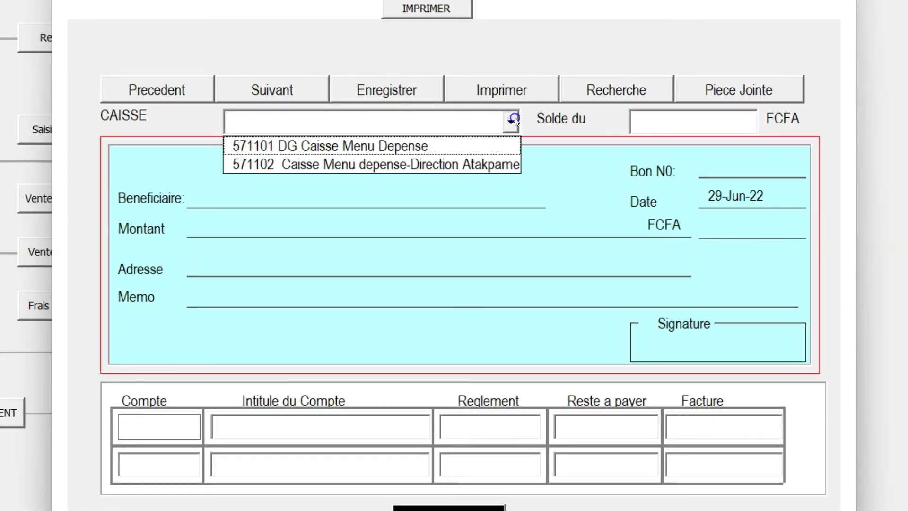
left_click(353, 150)
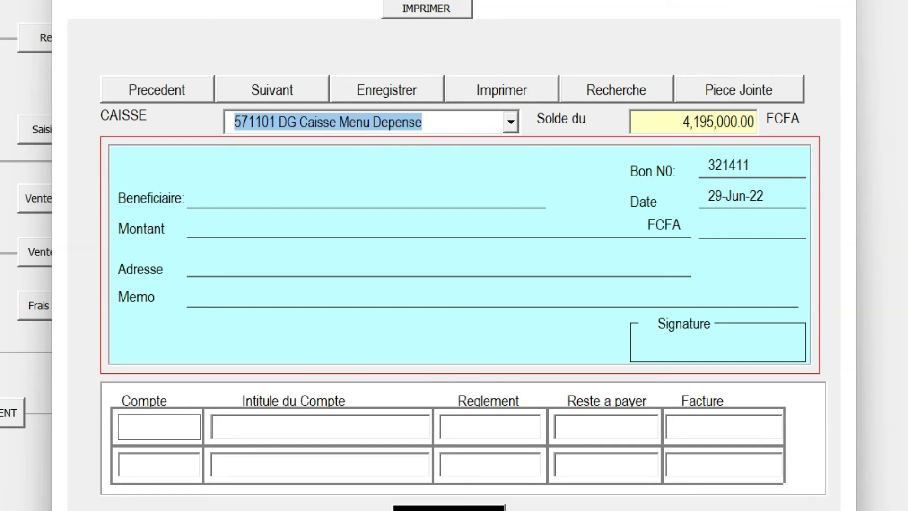
left_click(842, 1)
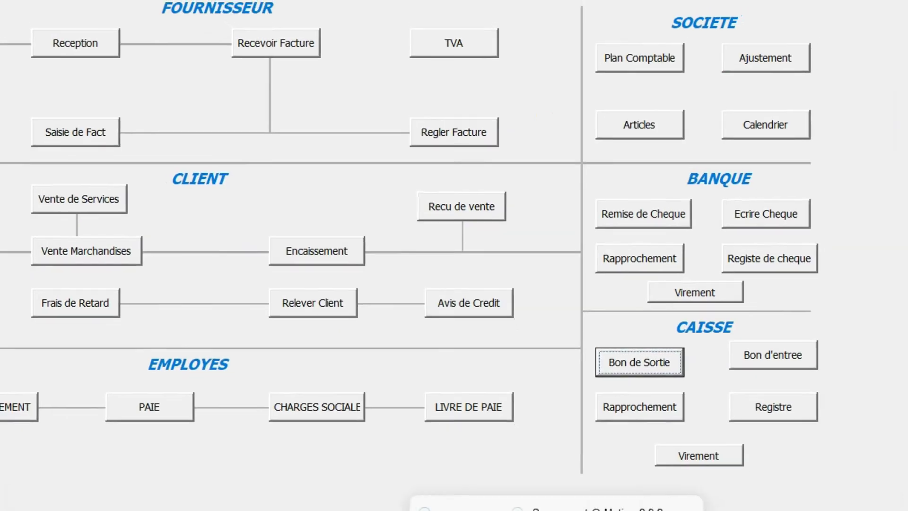
mouse_move(545, 496)
left_click(575, 465)
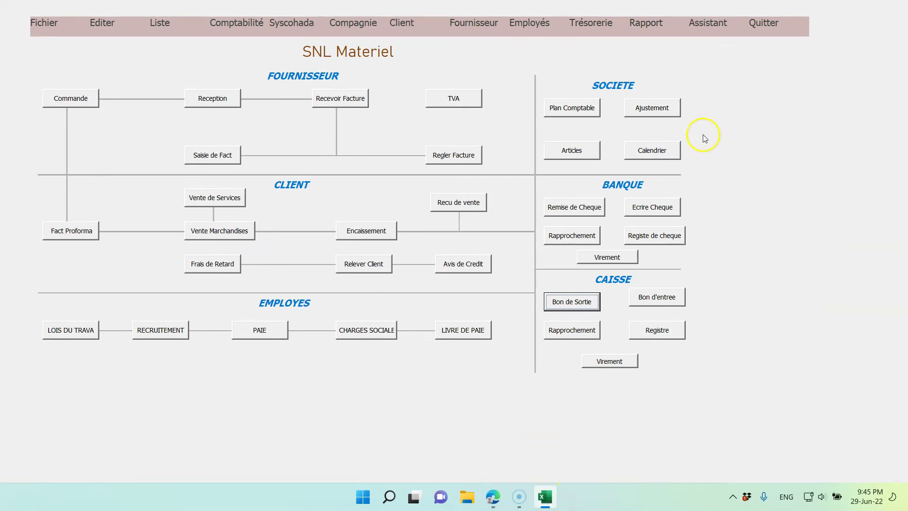
Examine the source and destination account fields of the bank transfer form, and close it
left_click(610, 260)
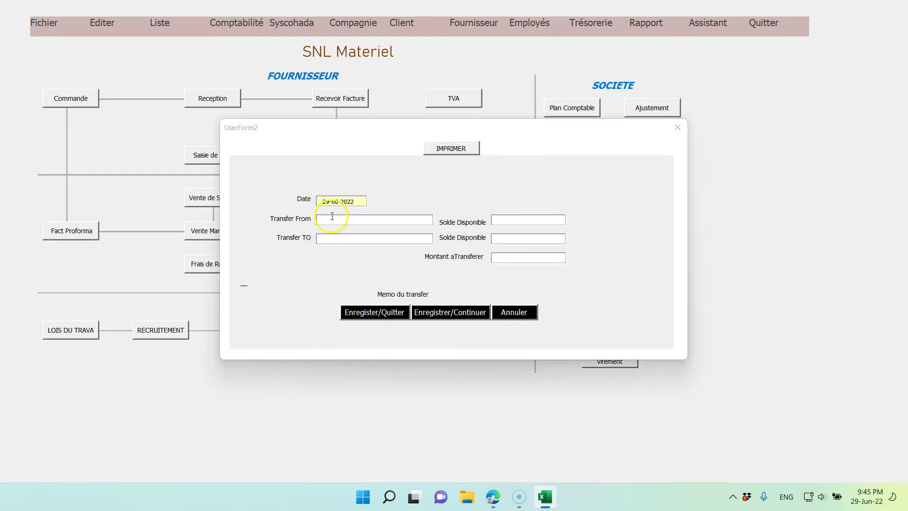
left_click(332, 217)
left_click(334, 241)
left_click(677, 129)
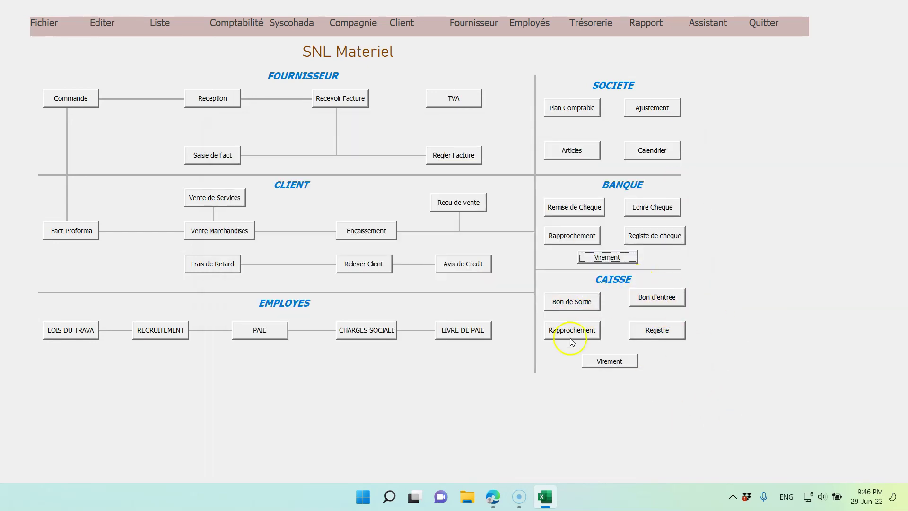
Examine the source accounts offered in the cash transfer form, and close it
left_click(613, 361)
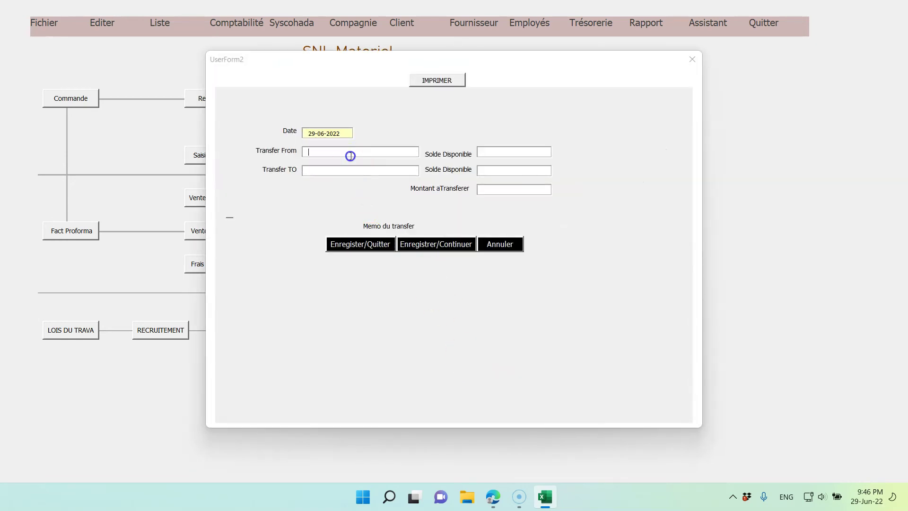
left_click(415, 152)
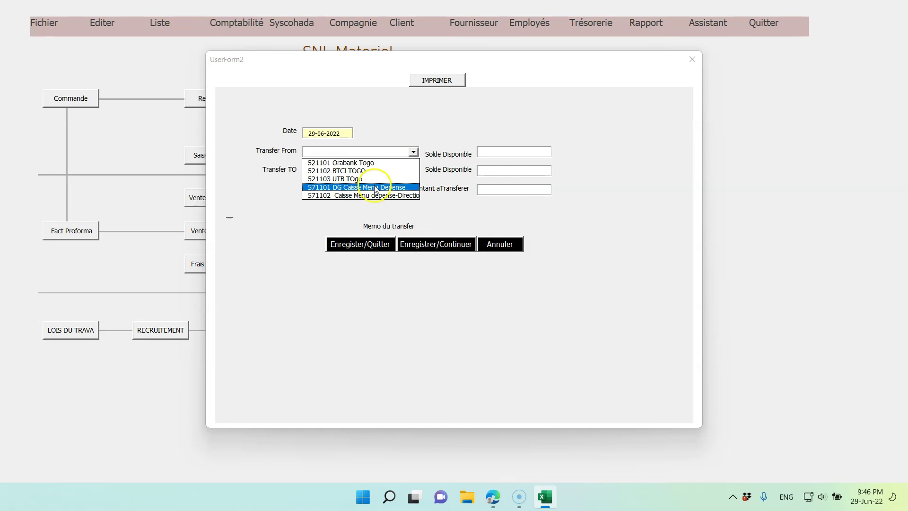
left_click(691, 59)
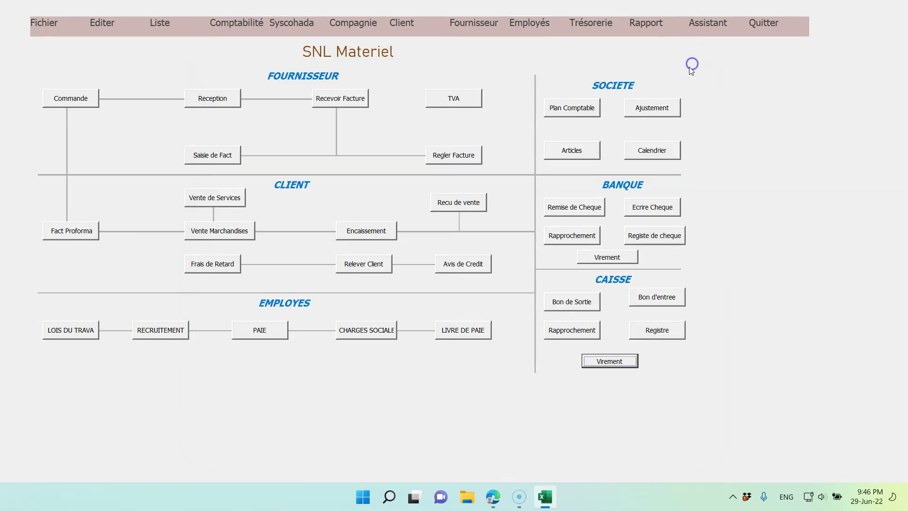
In the cash reconciliation, list the transactions of 571102 Caisse Menu depense-Direction Atakpame, then those of 571101 DG Caisse Menu Depense
left_click(572, 331)
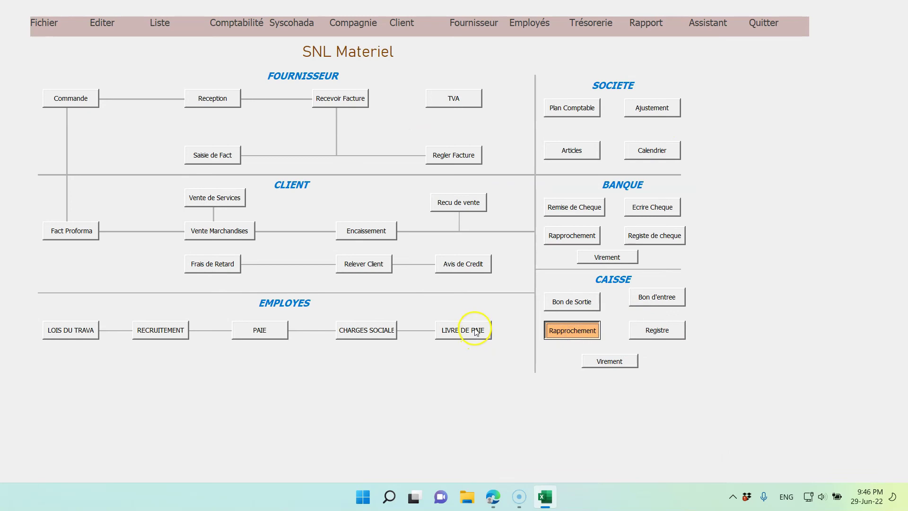
left_click(295, 85)
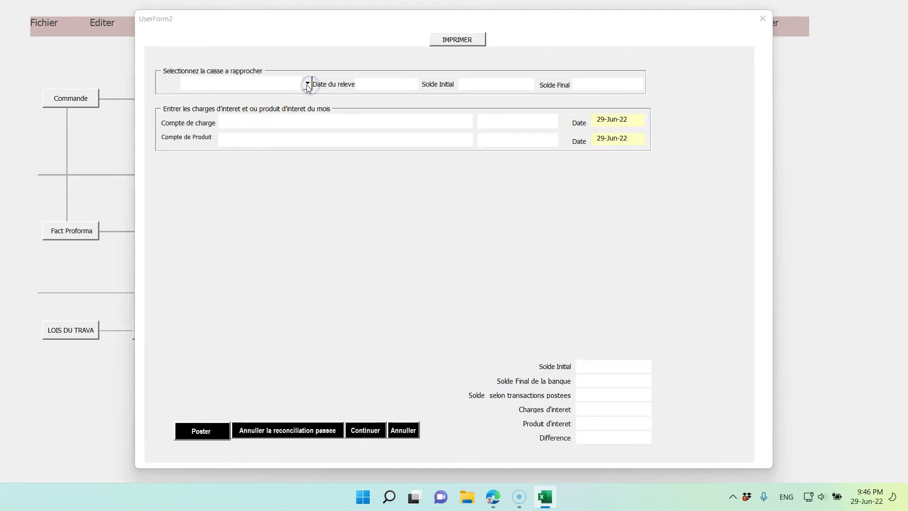
left_click(307, 83)
left_click(245, 101)
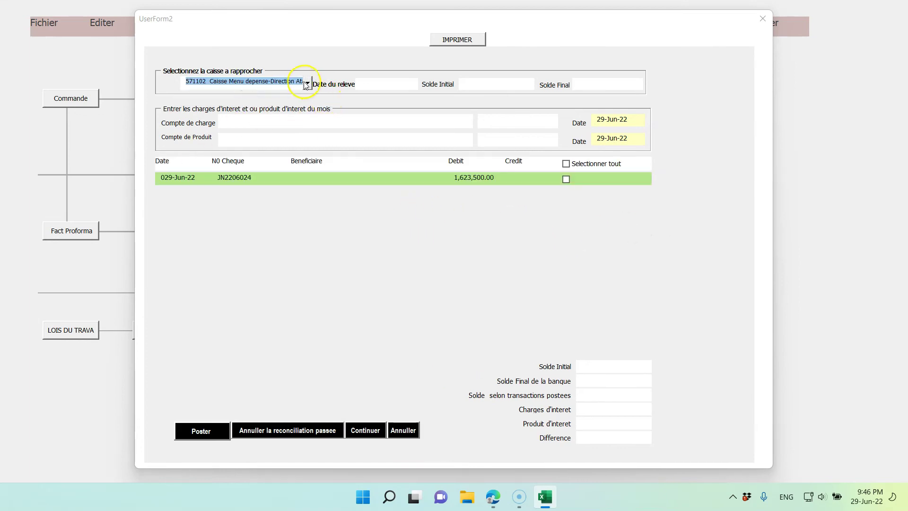
left_click(307, 84)
left_click(245, 97)
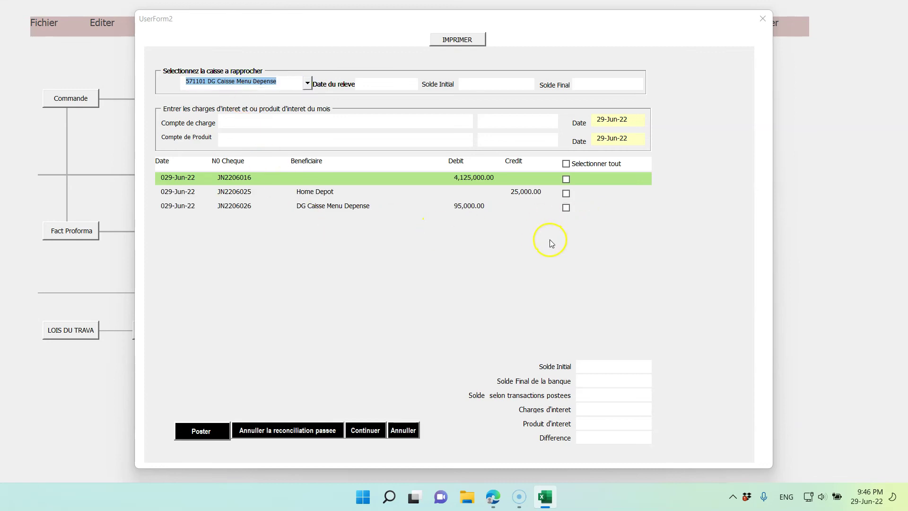
Examine the statement date, balance, charge account and income account fields of the cash reconciliation, and close it
left_click(372, 84)
left_click(486, 84)
left_click(235, 121)
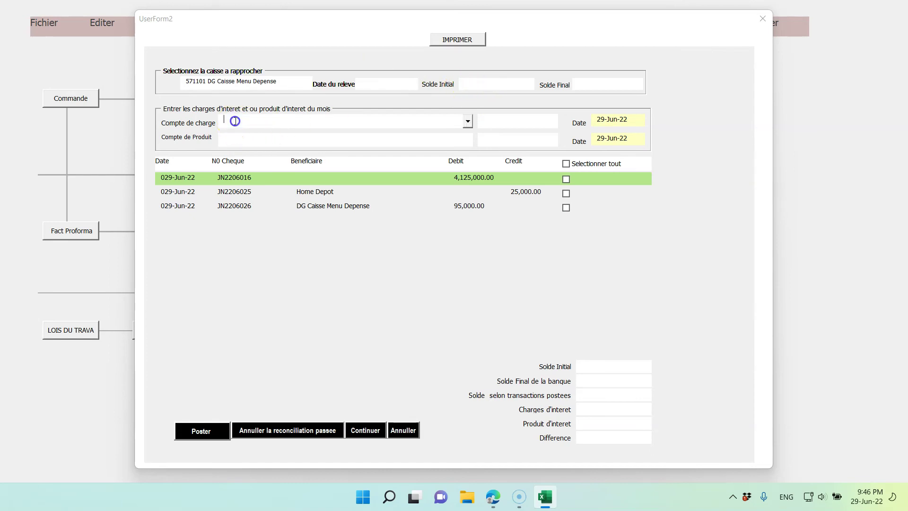
left_click(243, 141)
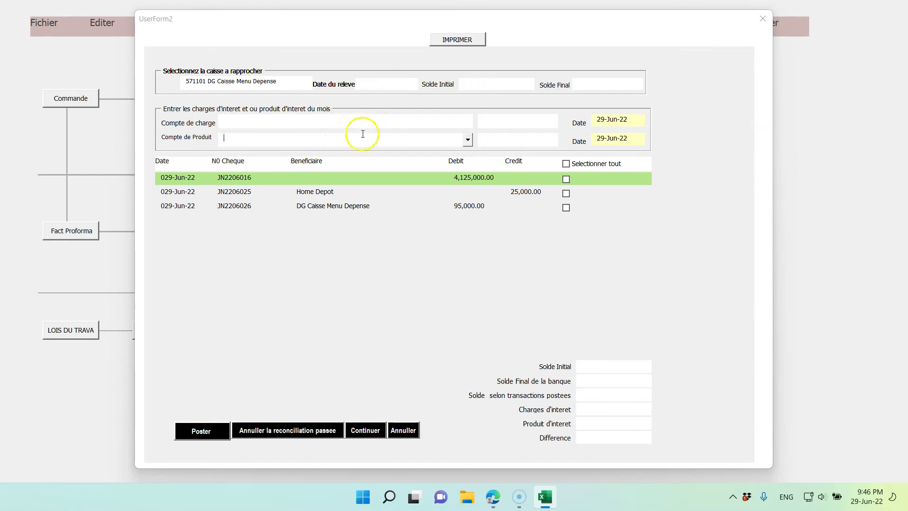
left_click(492, 87)
left_click(589, 87)
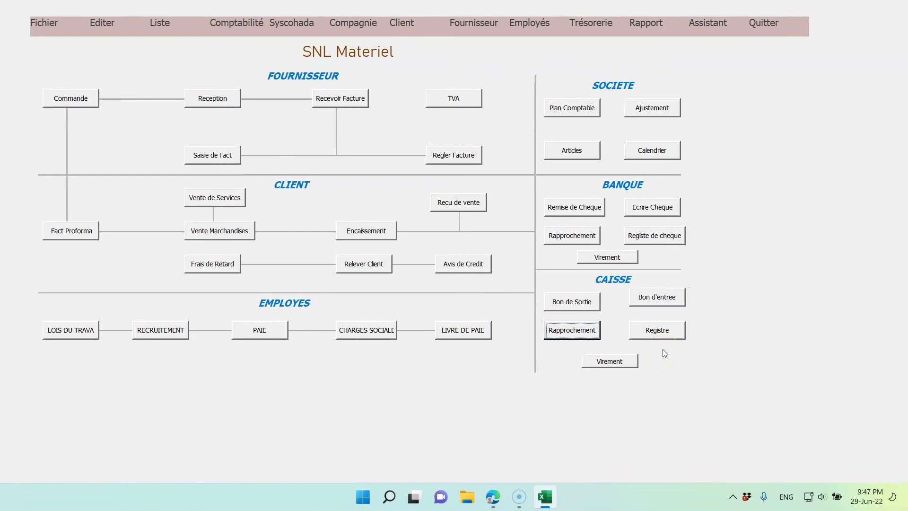
Open the bank loan amortisation table and set the loan amount to 12500000 and the annual interest to 12
left_click(586, 23)
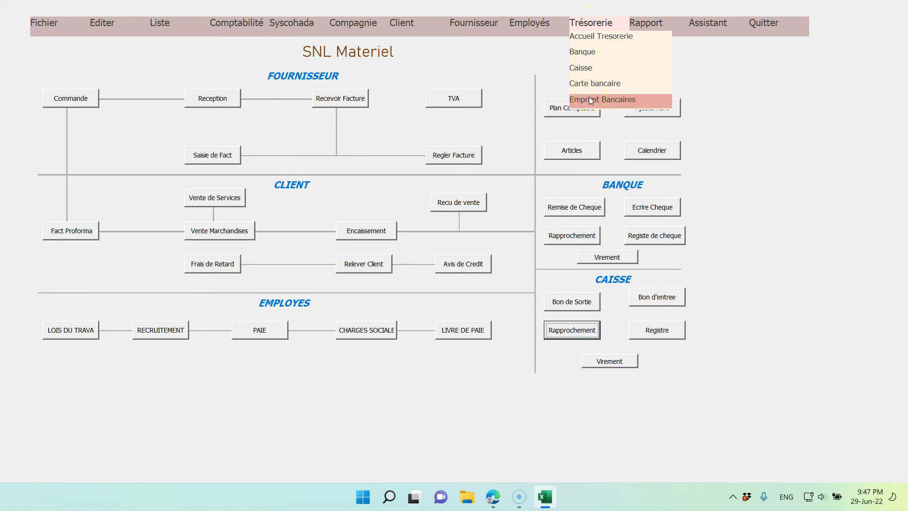
left_click(596, 42)
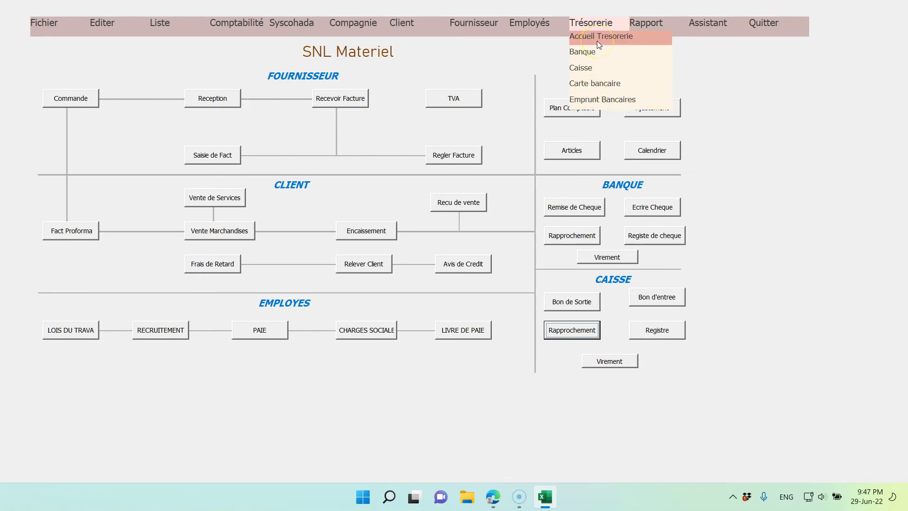
left_click(594, 55)
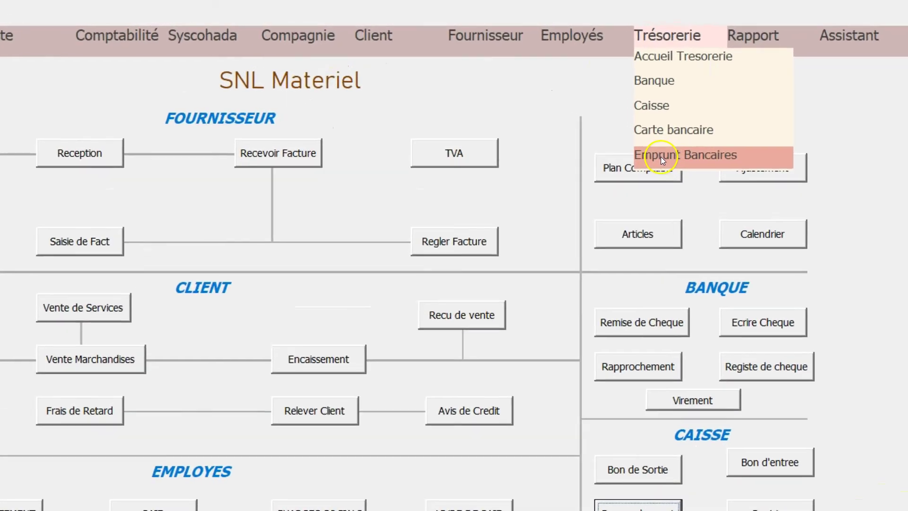
left_click(661, 158)
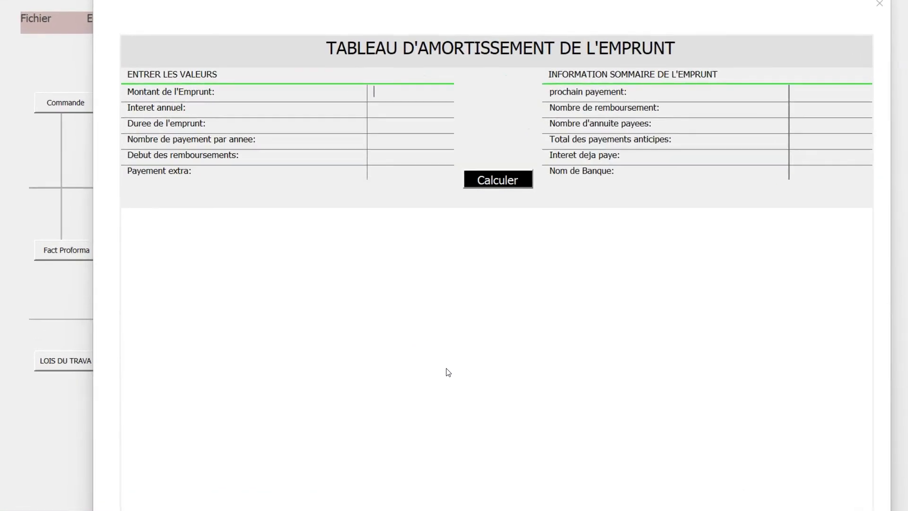
type("12500000")
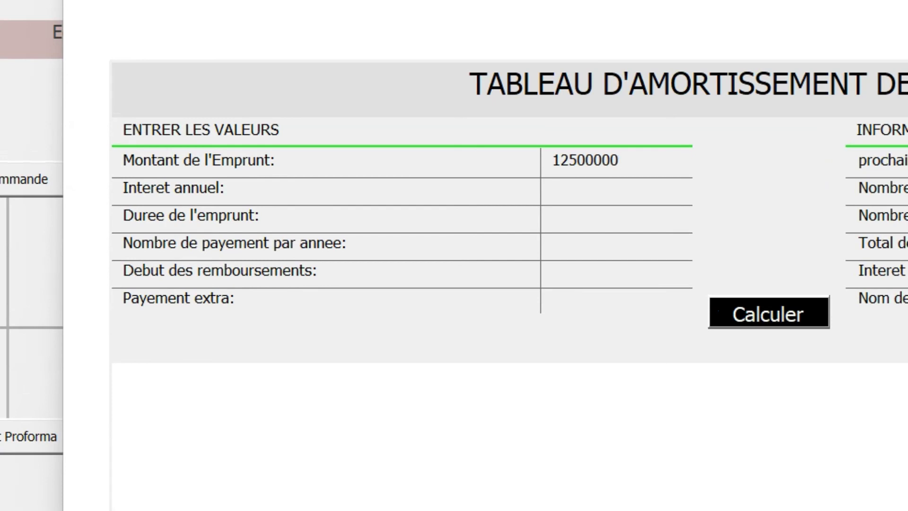
left_click(591, 205)
Set the loan duration to 5, the number of payments per year to 12 and the repayment start to 07/01/2022
left_click(554, 215)
type("3")
left_click_drag(563, 209, 458, 217)
type("5")
left_click(561, 243)
left_click(553, 269)
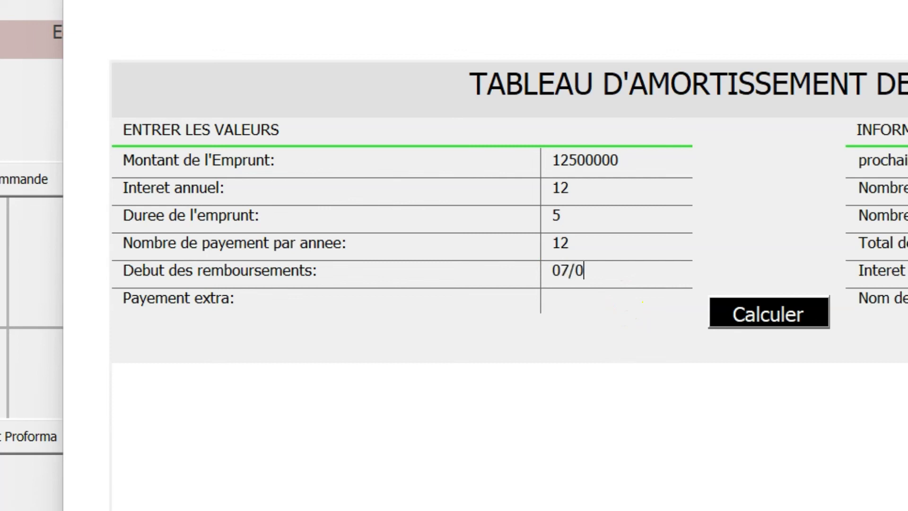
type("07/01/2022")
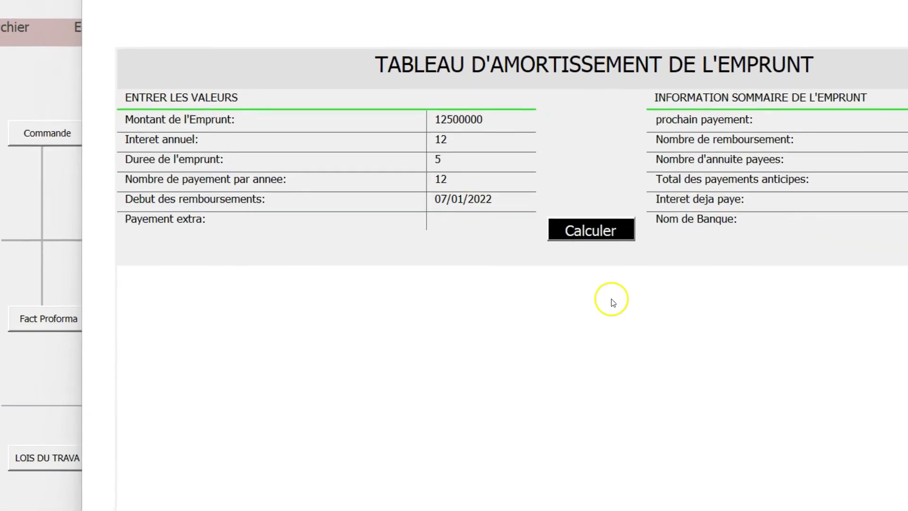
Calculate the loan's amortisation schedule, examine it down to the total row, and close the table
left_click(511, 198)
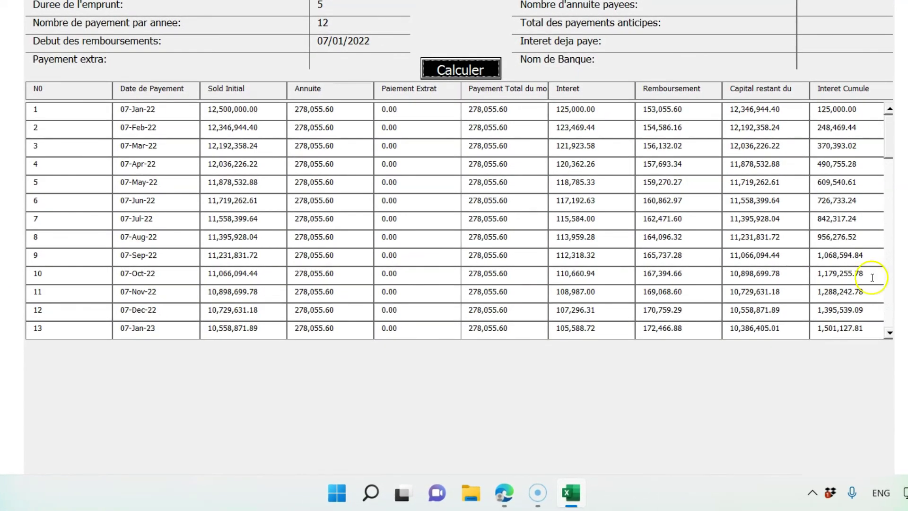
left_click(889, 332)
left_click(891, 334)
left_click(891, 334)
left_click_drag(893, 170, 894, 331)
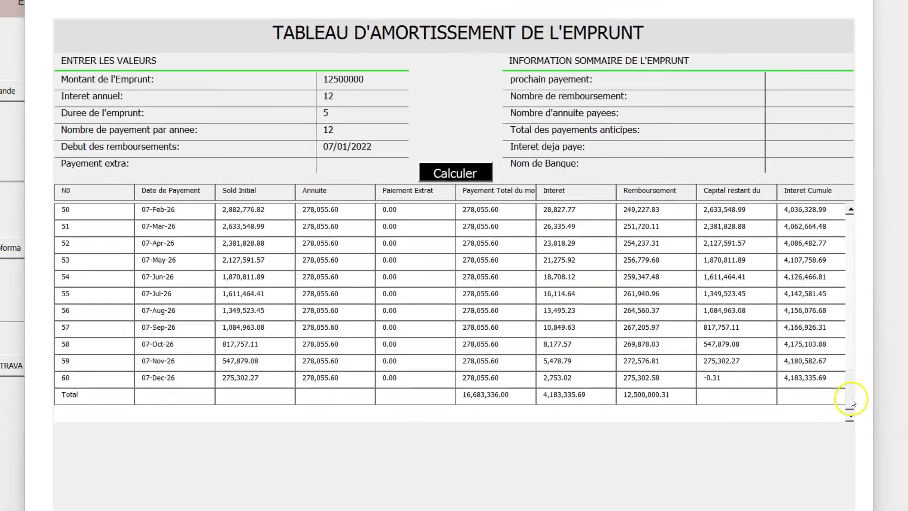
left_click_drag(880, 424, 877, 347)
left_click_drag(818, 319, 772, 399)
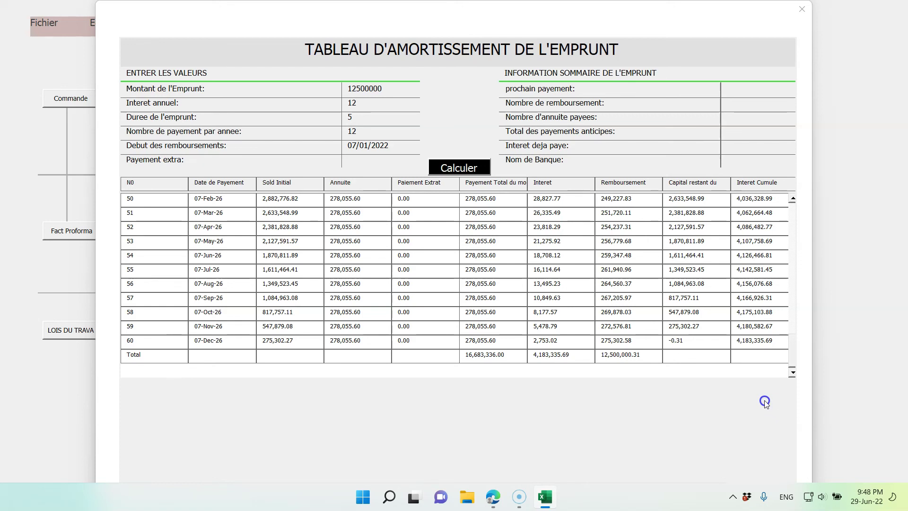
left_click(801, 10)
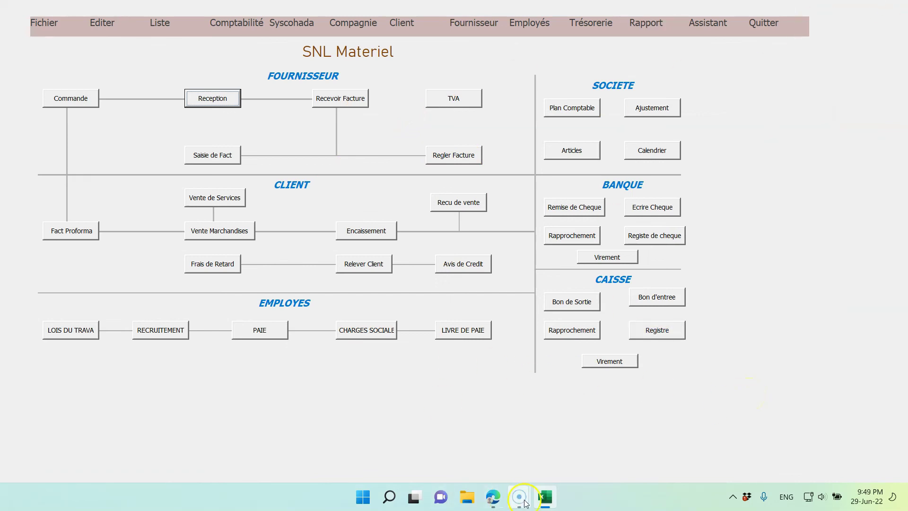
mouse_move(520, 499)
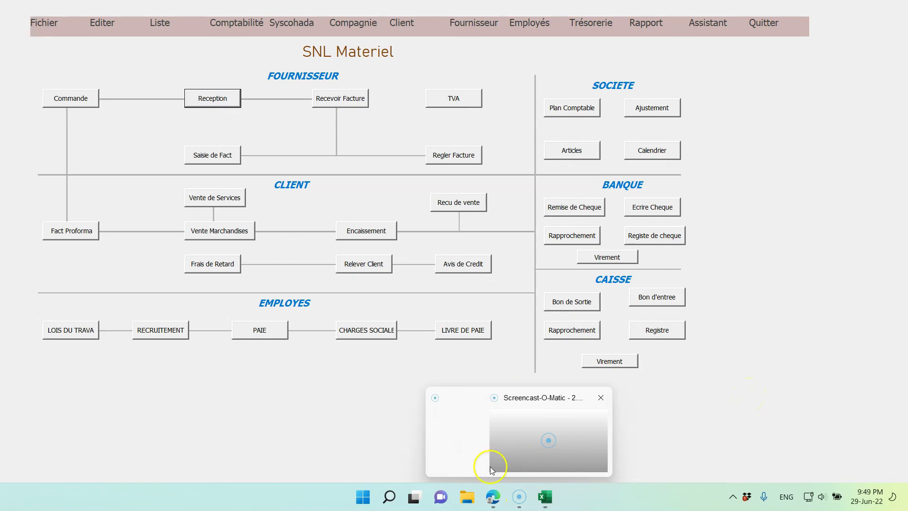